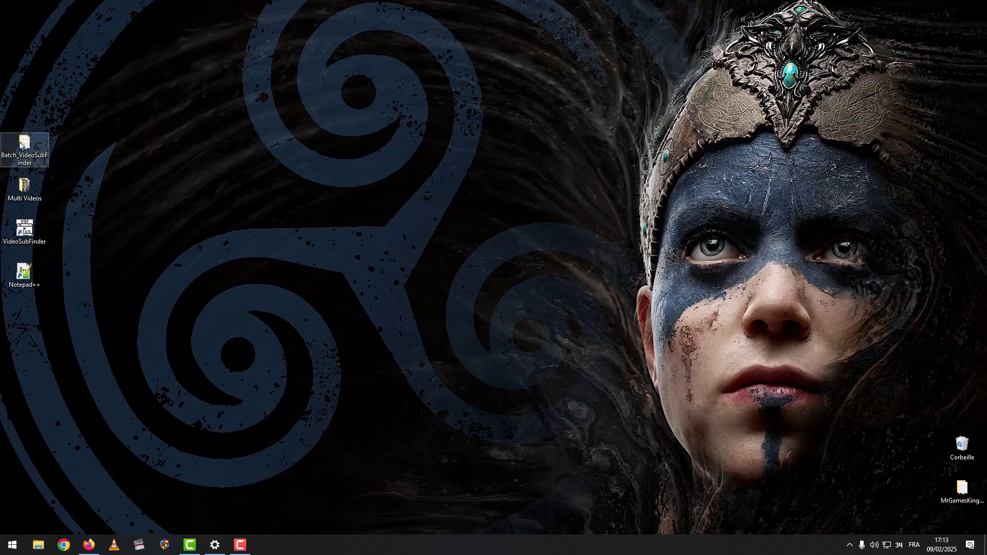
Open README_EN.txt from the README subfolder of Support in the Batch_VideoSubFinder folder
{"action": "double_click", "coordinate": [36, 147]}
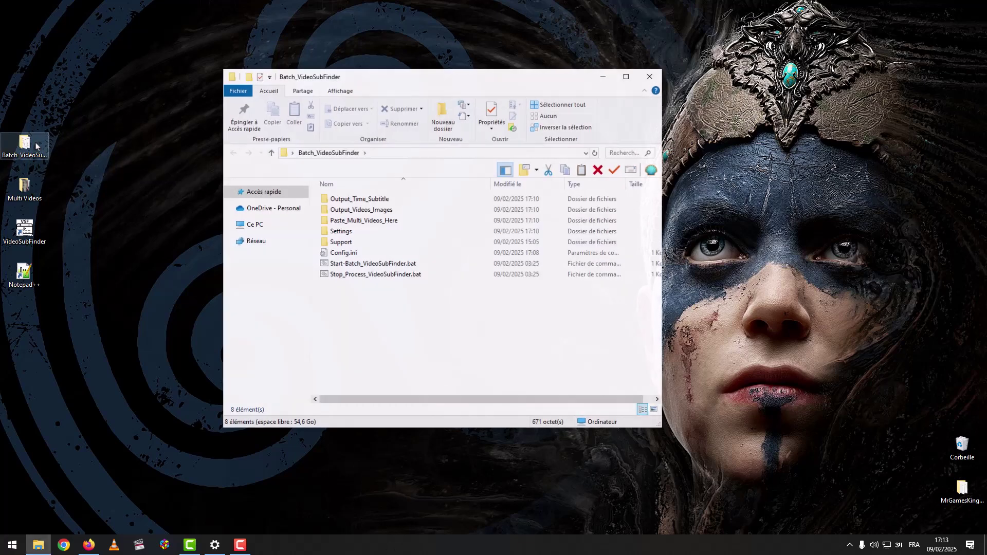
{"action": "double_click", "coordinate": [359, 242]}
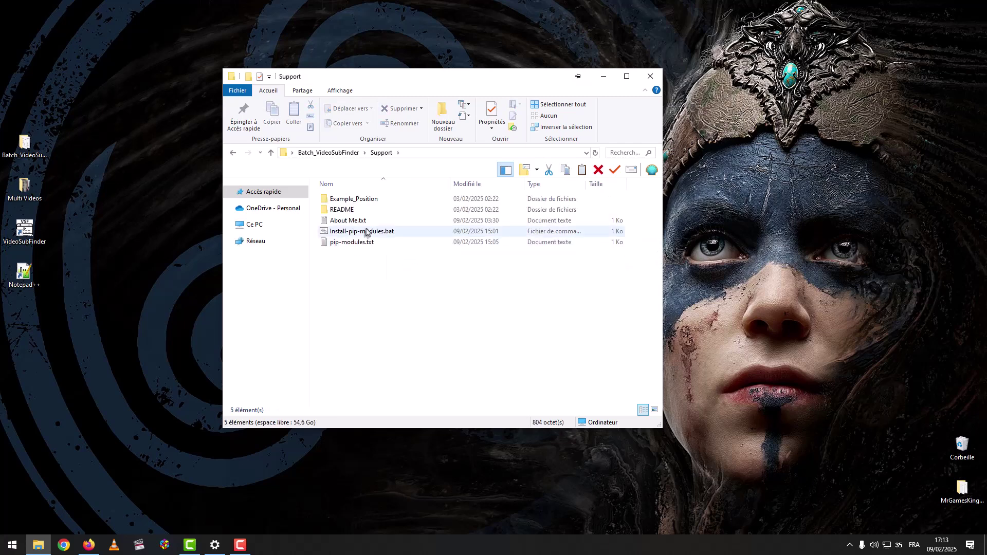
{"action": "double_click", "coordinate": [346, 210]}
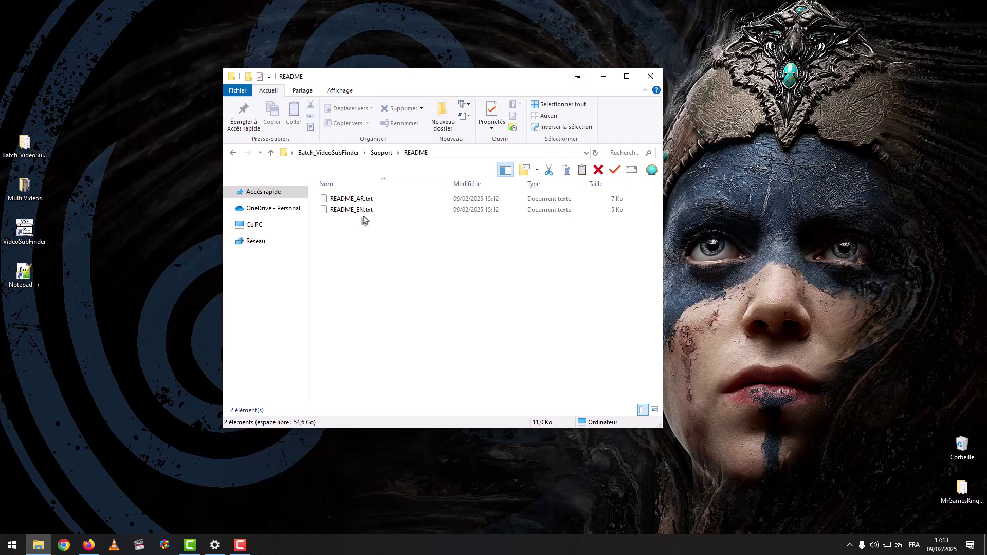
{"action": "double_click", "coordinate": [349, 211]}
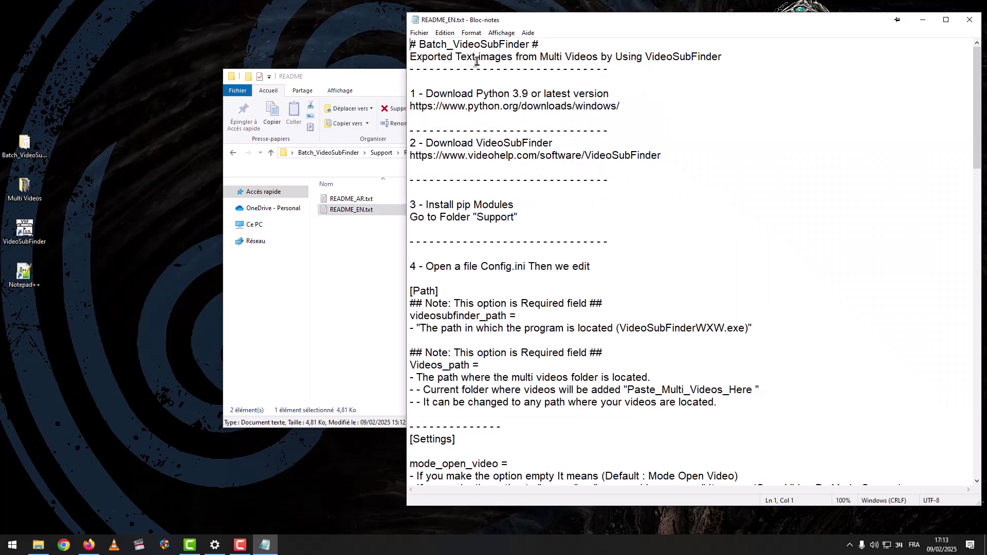
Examine the README's opening description of exporting text images from multiple videos with VideoSubFinder
{"action": "left_click_drag", "start_coordinate": [539, 59], "coordinate": [608, 59]}
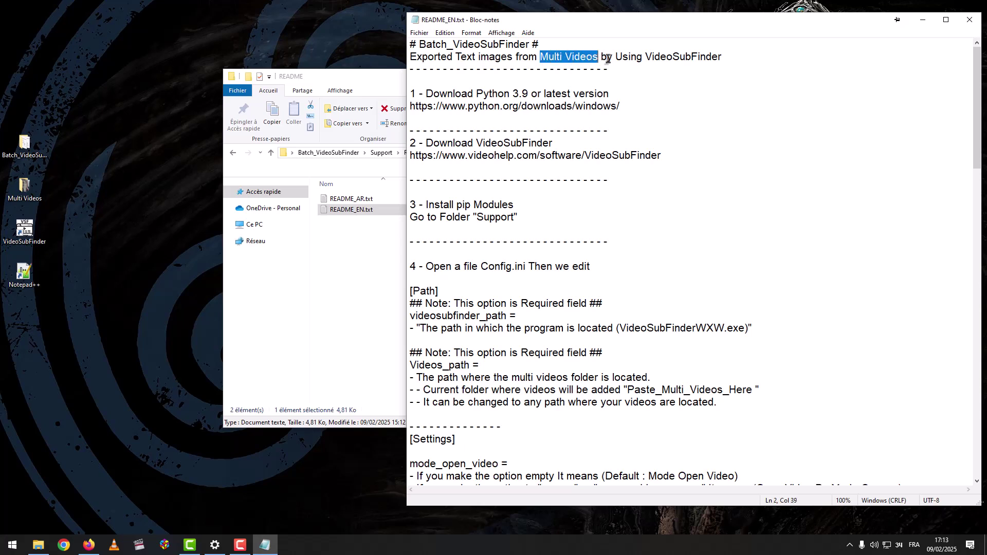
{"action": "left_click_drag", "start_coordinate": [725, 56], "coordinate": [644, 58]}
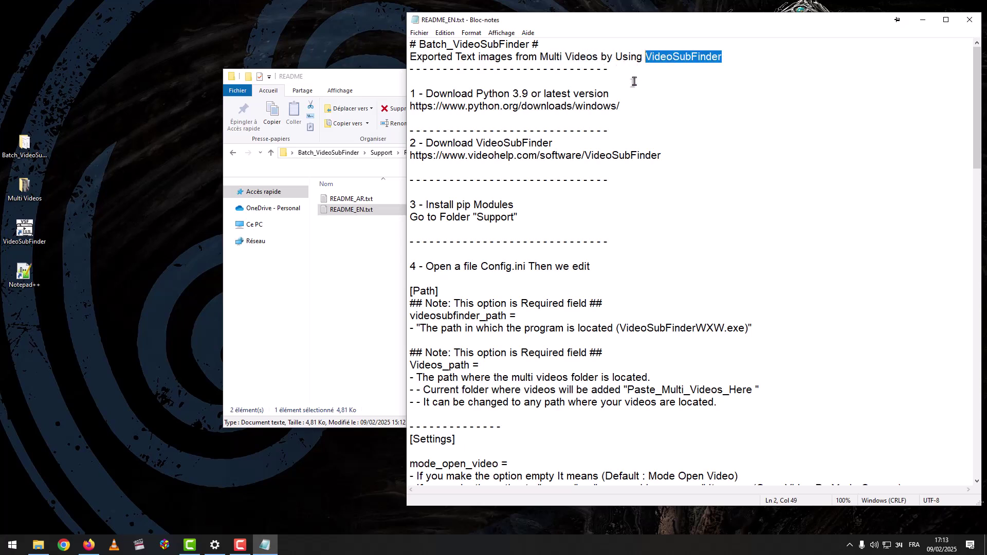
{"action": "left_click", "coordinate": [634, 82]}
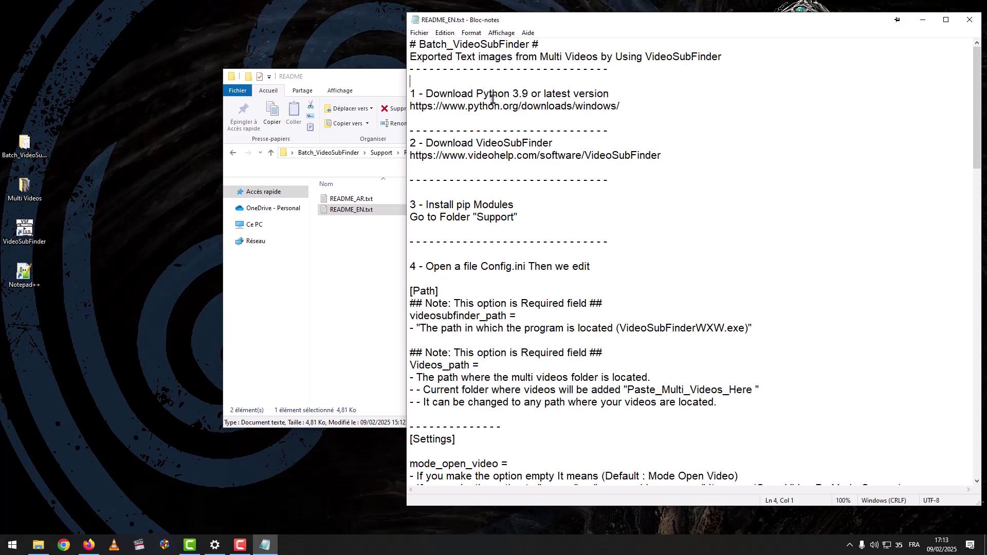
Check the README's Python requirement and download the 64-bit Windows installer for Python 3.13.2 in Firefox
{"action": "left_click_drag", "start_coordinate": [513, 94], "coordinate": [528, 94]}
{"action": "left_click_drag", "start_coordinate": [610, 94], "coordinate": [541, 96]}
{"action": "left_click", "coordinate": [540, 106]}
{"action": "left_click_drag", "start_coordinate": [627, 107], "coordinate": [409, 106]}
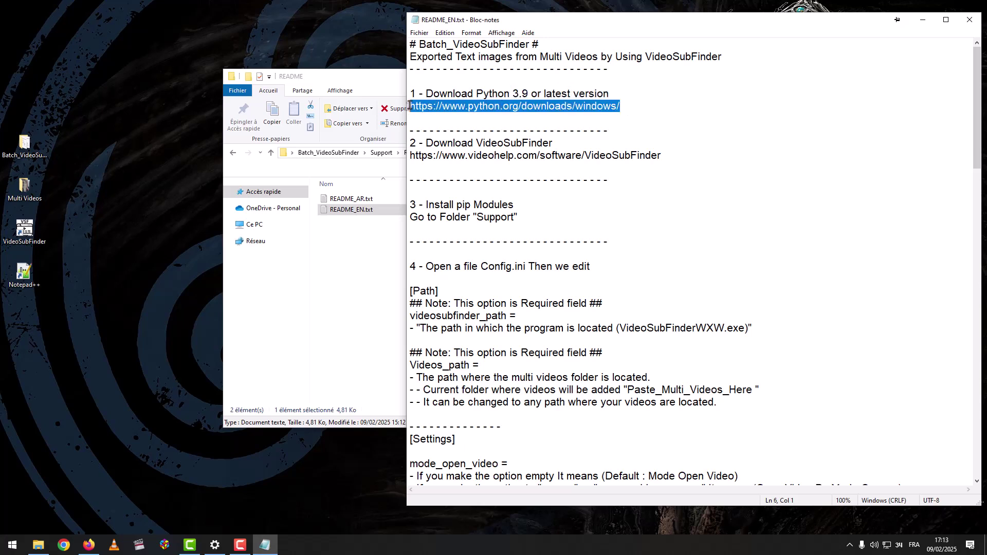
{"action": "left_click", "coordinate": [89, 544]}
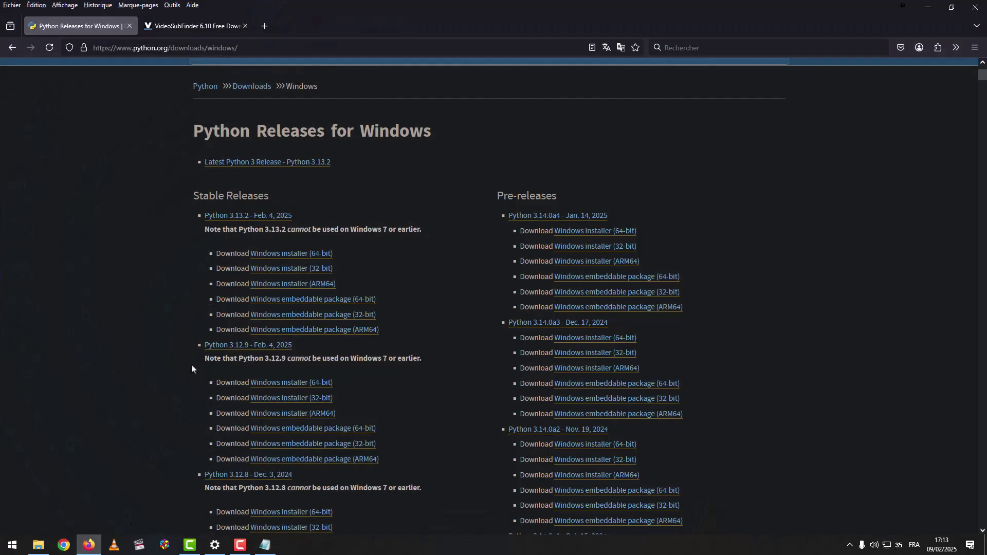
{"action": "left_click", "coordinate": [288, 253]}
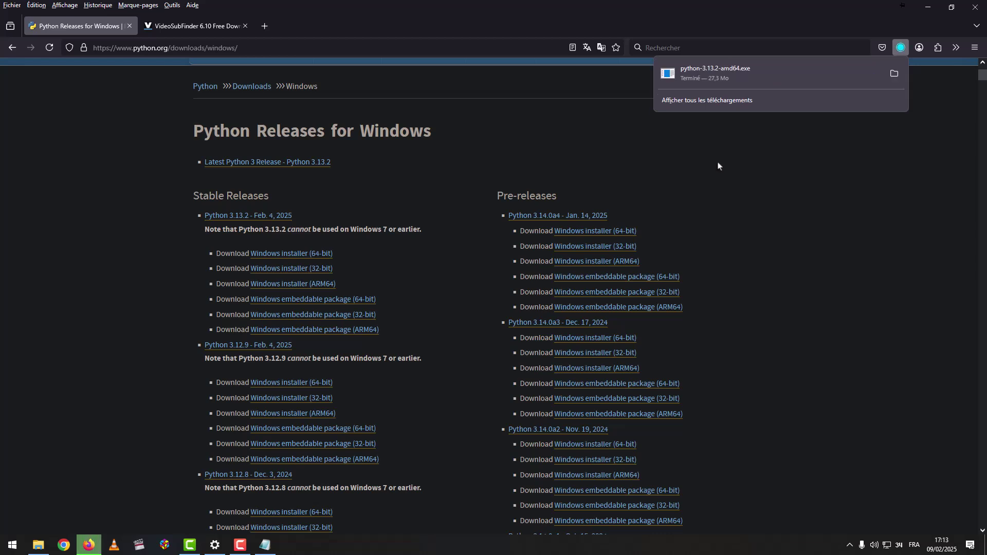
Install Python 3.13.2 with default settings and python.exe added to PATH, and close the setup
{"action": "left_click", "coordinate": [727, 72]}
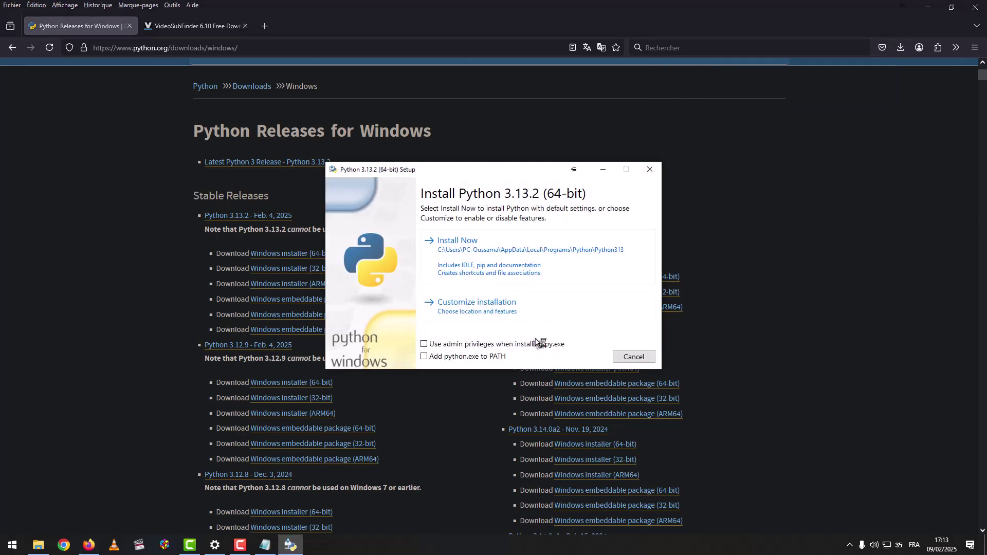
{"action": "left_click", "coordinate": [492, 357]}
{"action": "left_click", "coordinate": [455, 240]}
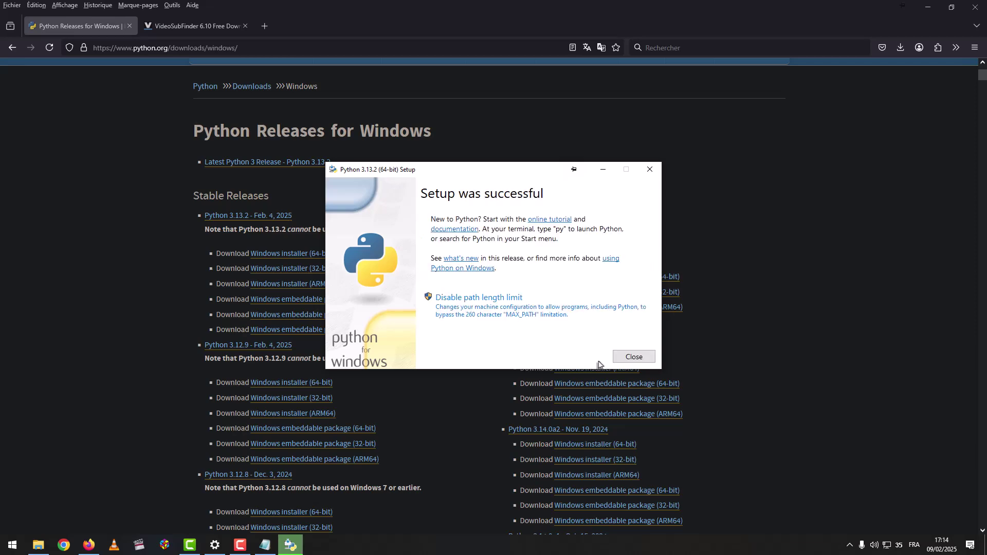
{"action": "left_click", "coordinate": [633, 357]}
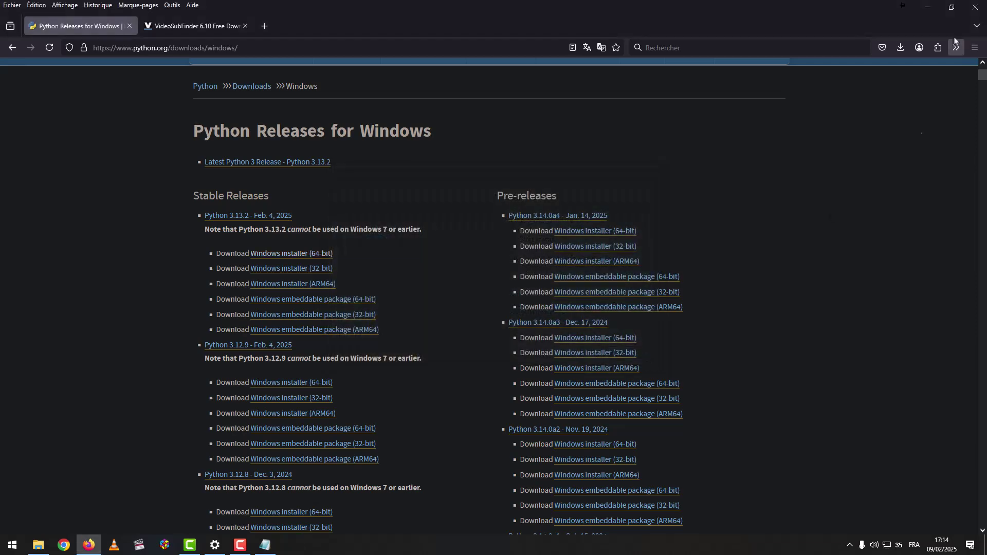
Return to README_EN.txt and highlight the VideoSubFinder download instruction and its videohelp.com link
{"action": "left_click", "coordinate": [928, 7]}
{"action": "left_click", "coordinate": [426, 179]}
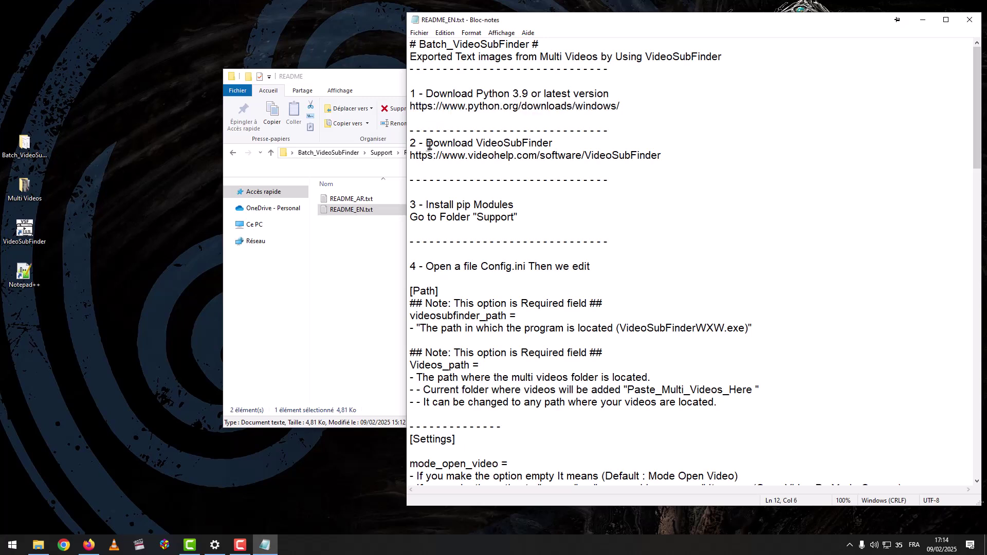
{"action": "left_click_drag", "start_coordinate": [472, 144], "coordinate": [568, 143]}
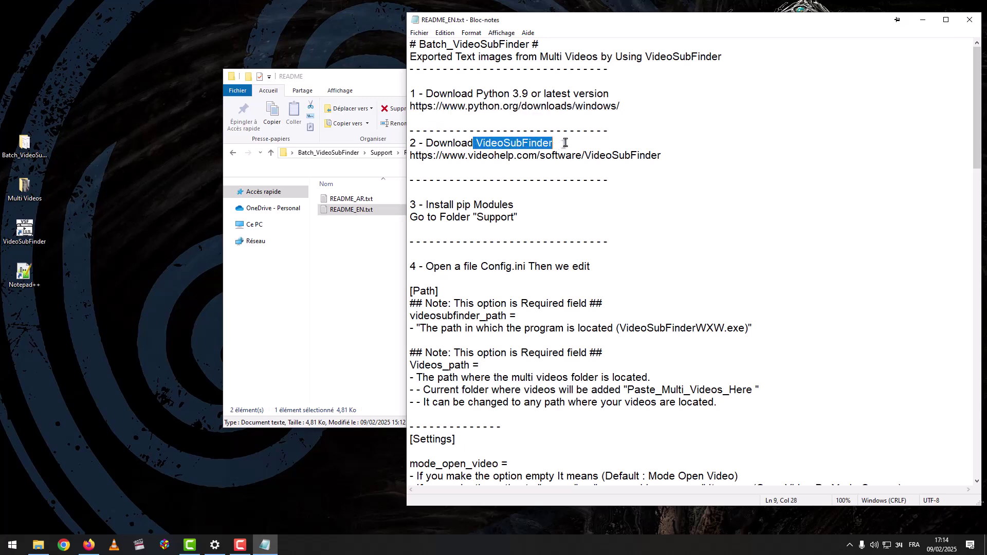
{"action": "left_click", "coordinate": [568, 144]}
{"action": "left_click_drag", "start_coordinate": [683, 158], "coordinate": [405, 156]}
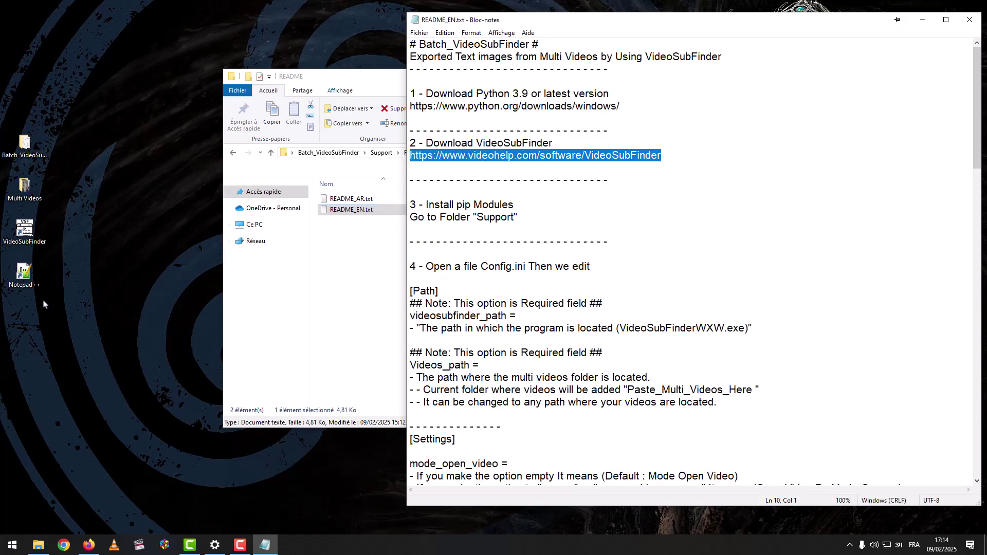
View the VideoSubFinder 6.10 download page in Firefox, and select the VideoSubFinder shortcut on the desktop
{"action": "left_click", "coordinate": [89, 544]}
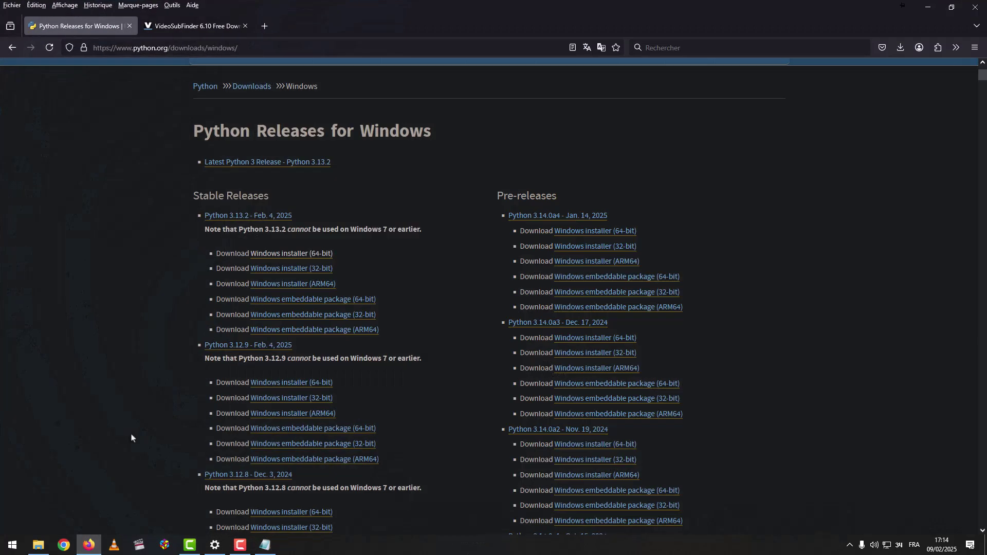
{"action": "left_click", "coordinate": [218, 27]}
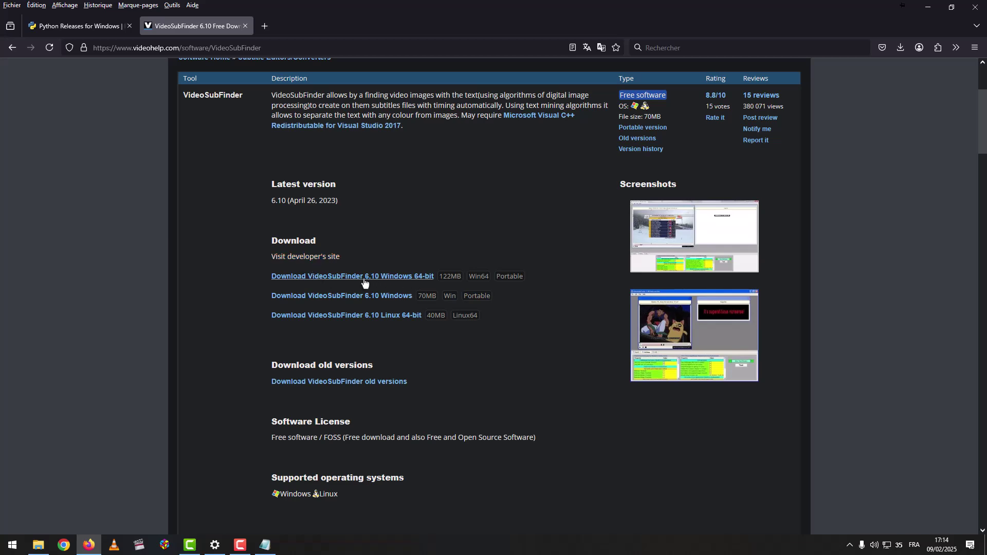
{"action": "left_click", "coordinate": [928, 7]}
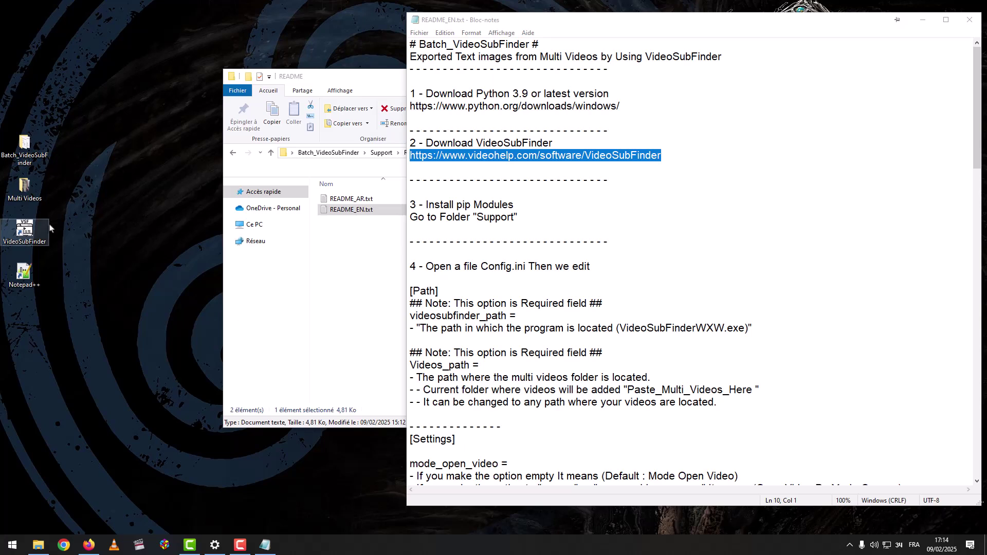
{"action": "left_click", "coordinate": [24, 230]}
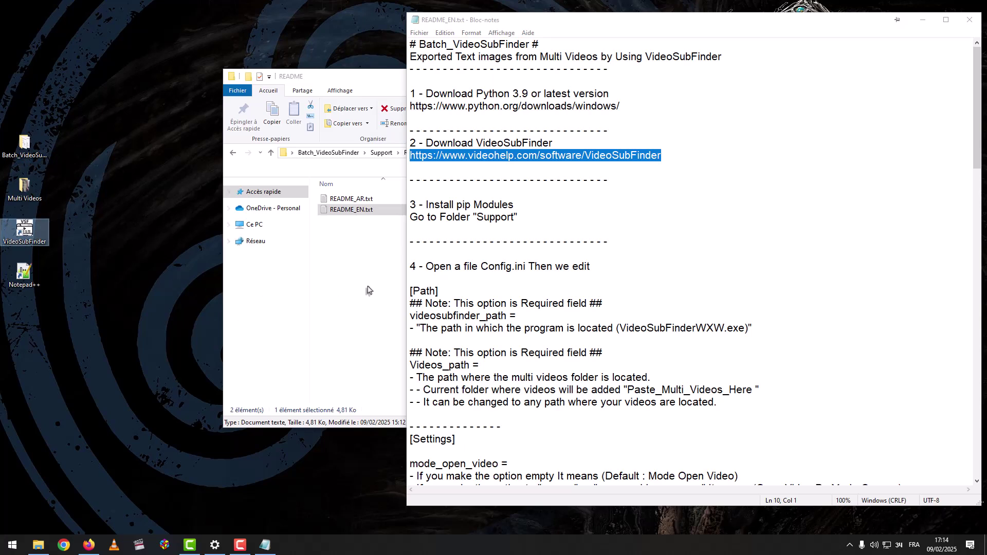
Install the pip modules by running Install-pip-modules.bat from the Support folder, and close its command window once it finishes
{"action": "left_click", "coordinate": [533, 267]}
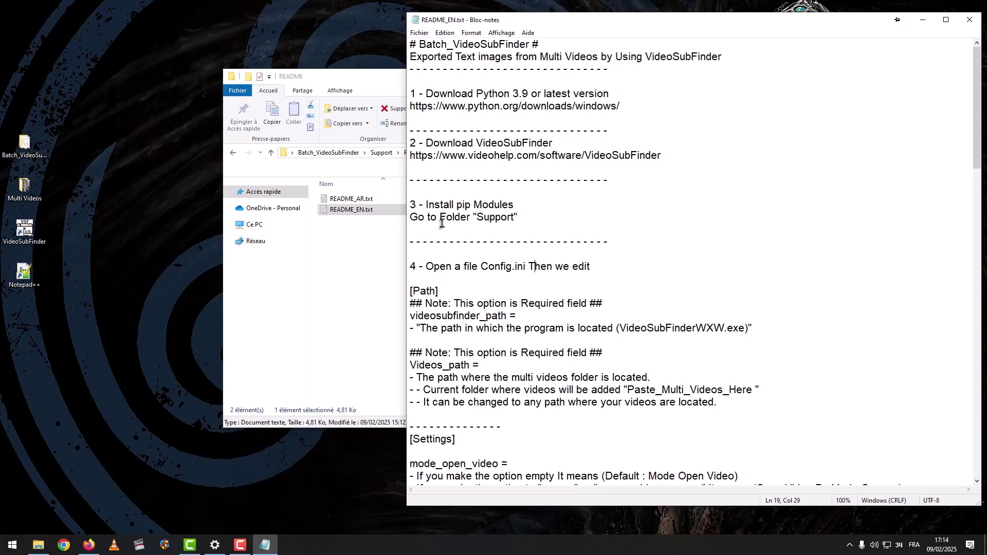
{"action": "double_click", "coordinate": [483, 218]}
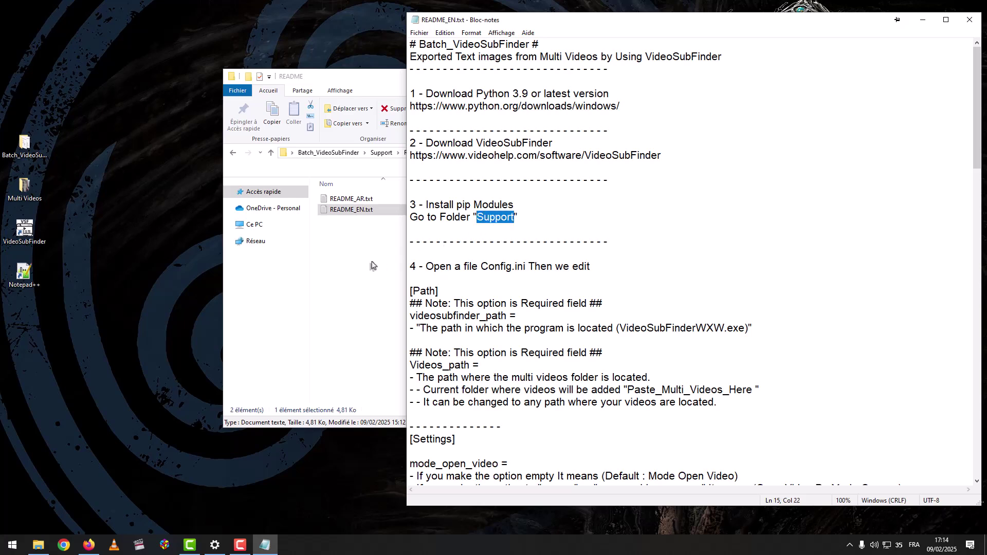
{"action": "left_click", "coordinate": [373, 265]}
{"action": "left_click", "coordinate": [328, 152]}
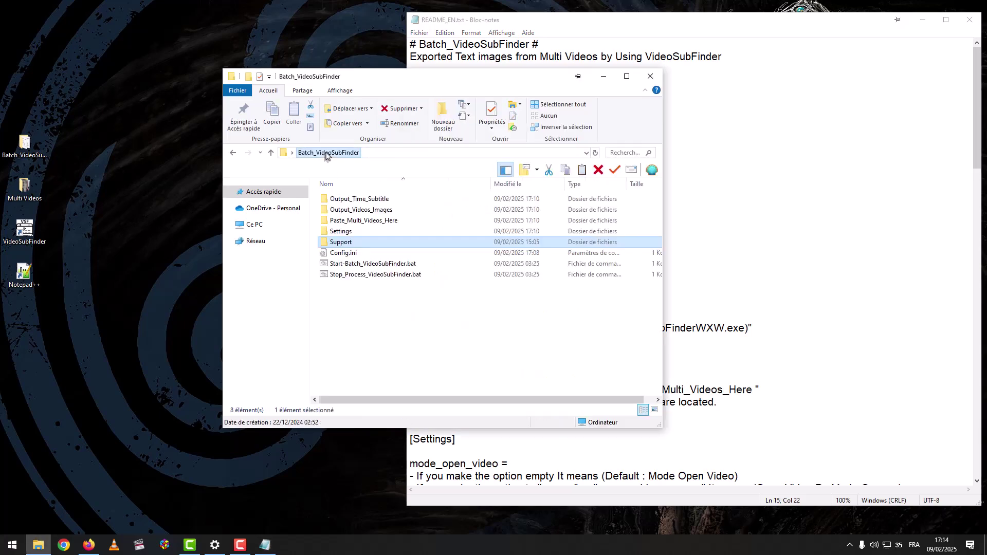
{"action": "double_click", "coordinate": [347, 245]}
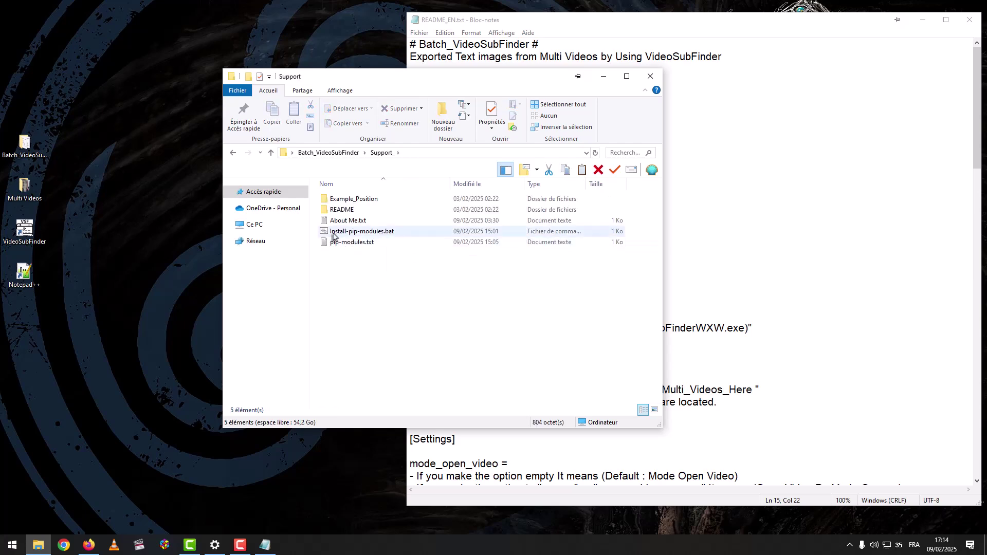
{"action": "double_click", "coordinate": [366, 235]}
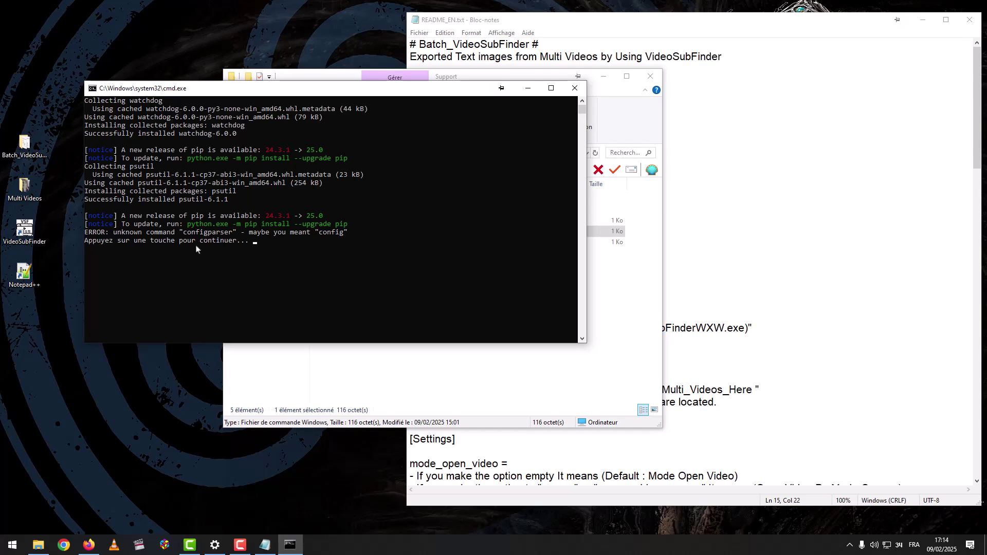
{"action": "left_click_drag", "start_coordinate": [200, 244], "coordinate": [238, 248]}
{"action": "left_click", "coordinate": [296, 249]}
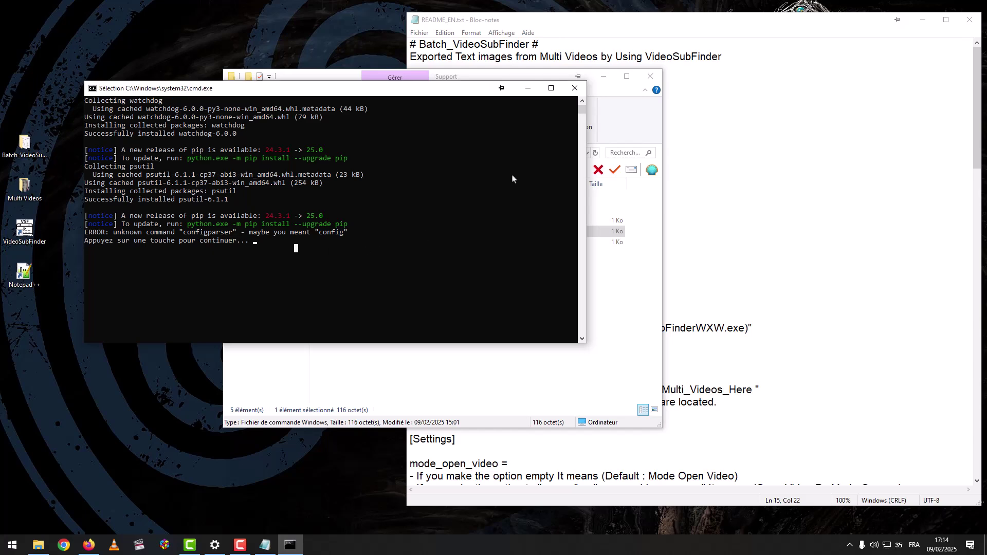
{"action": "left_click", "coordinate": [574, 88]}
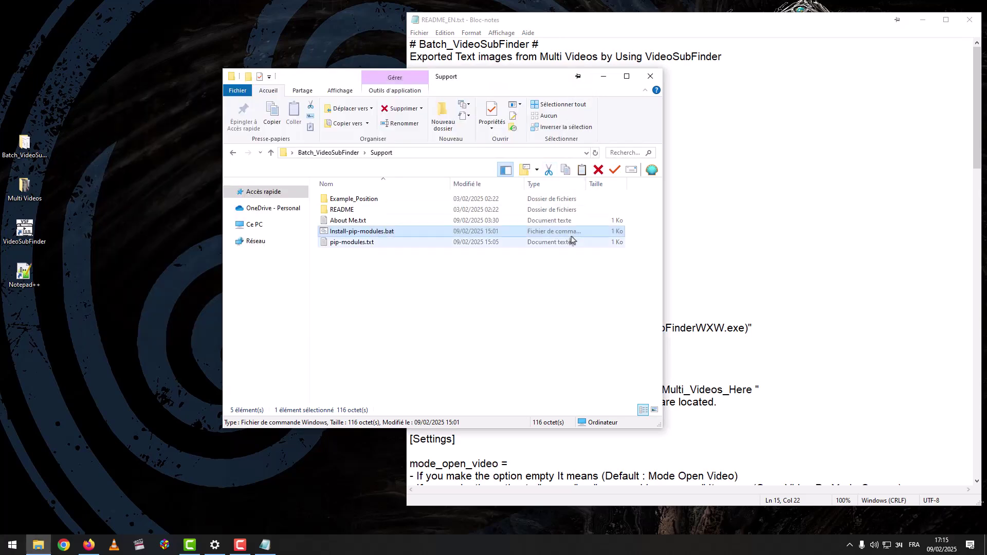
Following step 4 of the README, open Config.ini from the Batch_VideoSubFinder folder
{"action": "left_click", "coordinate": [328, 153]}
{"action": "left_click", "coordinate": [748, 192]}
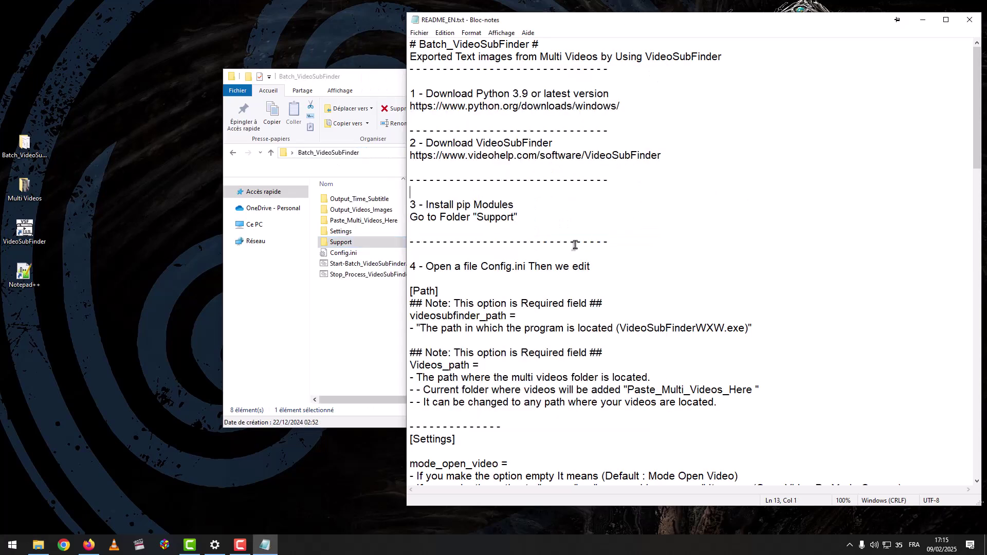
{"action": "scroll", "coordinate": [482, 287], "scroll_direction": "down", "scroll_amount": 1}
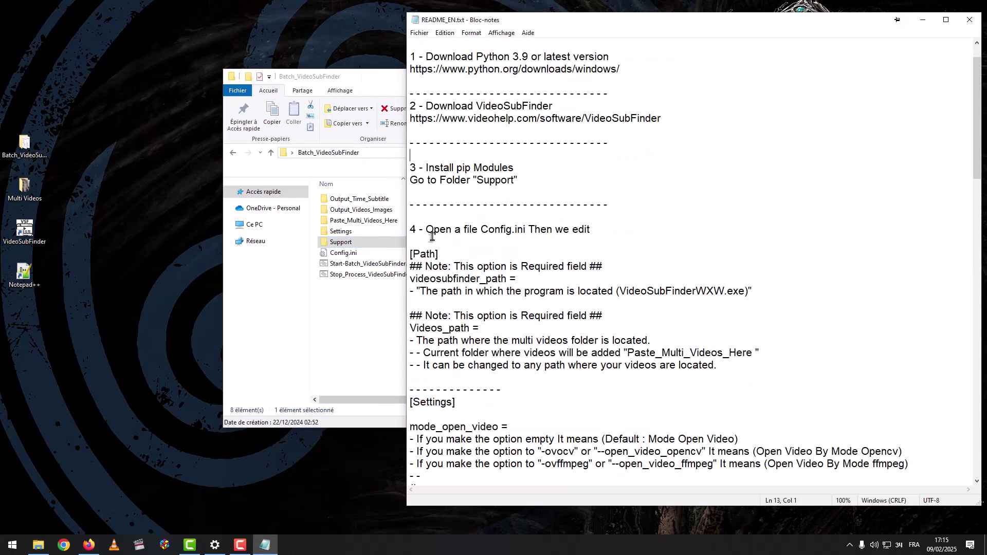
{"action": "left_click_drag", "start_coordinate": [481, 231], "coordinate": [525, 232]}
{"action": "left_click", "coordinate": [389, 306]}
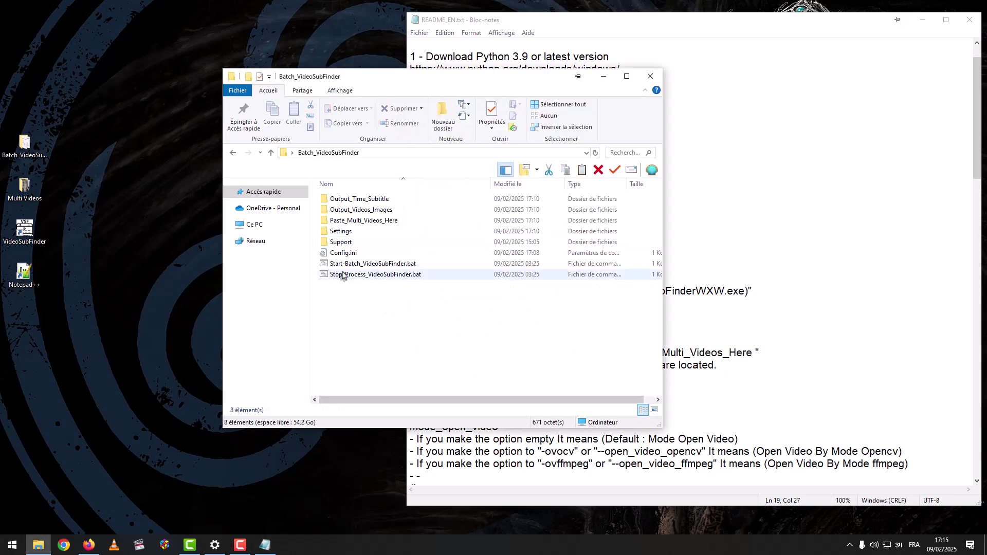
{"action": "left_click", "coordinate": [345, 254]}
{"action": "double_click", "coordinate": [345, 254]}
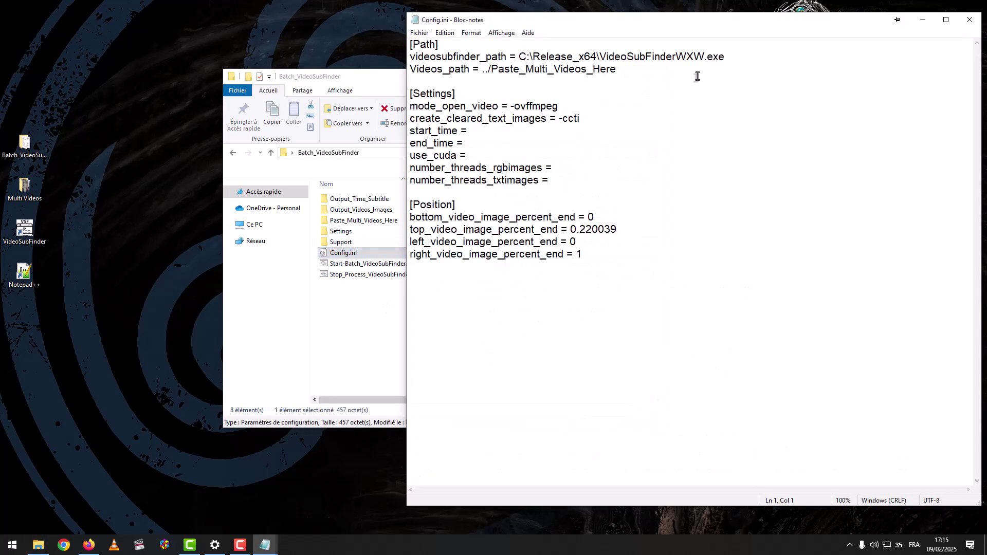
Shrink the Config.ini window and arrange it beside README_EN.txt with both files in front of the folder window
{"action": "left_click_drag", "start_coordinate": [704, 29], "coordinate": [461, 22]}
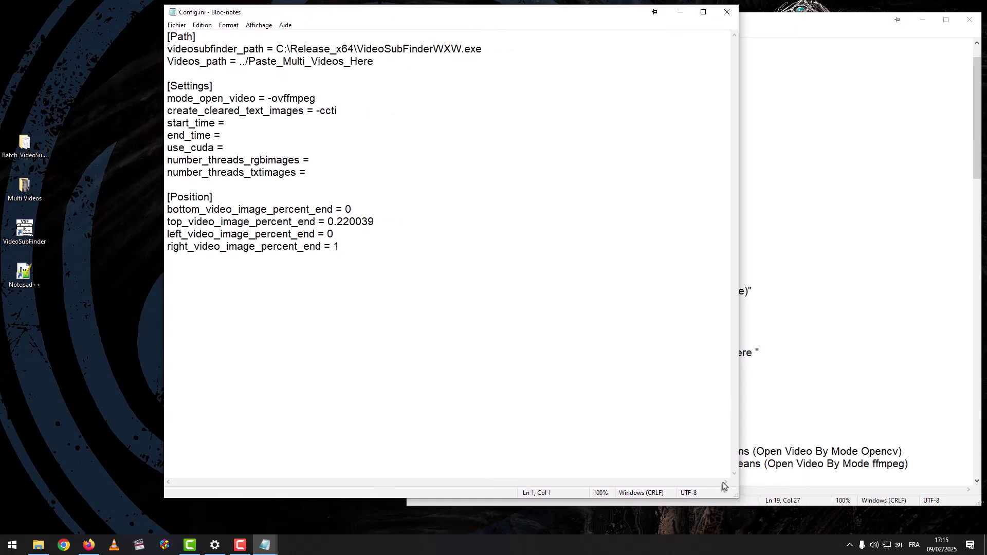
{"action": "left_click_drag", "start_coordinate": [734, 497], "coordinate": [512, 304]}
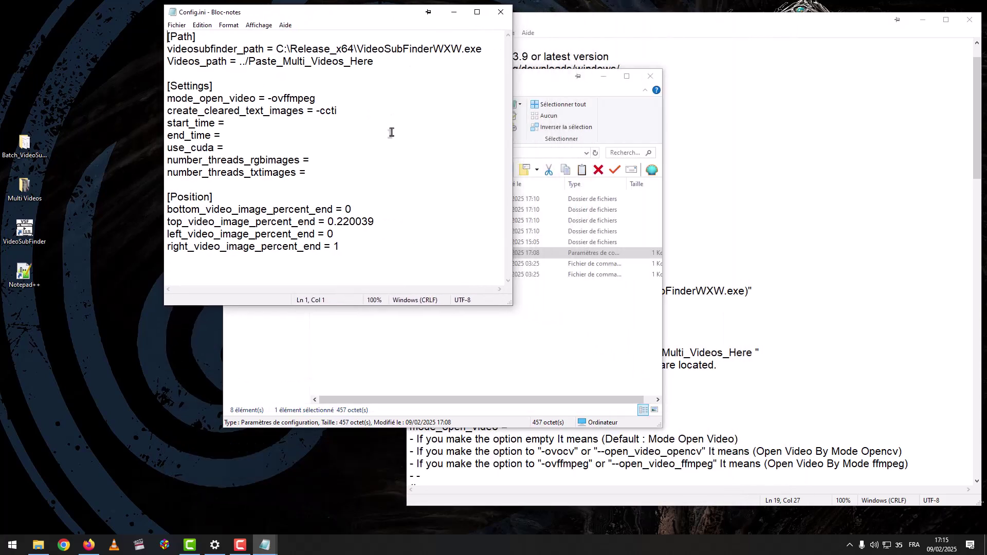
{"action": "left_click_drag", "start_coordinate": [366, 18], "coordinate": [250, 19]}
{"action": "left_click", "coordinate": [515, 325]}
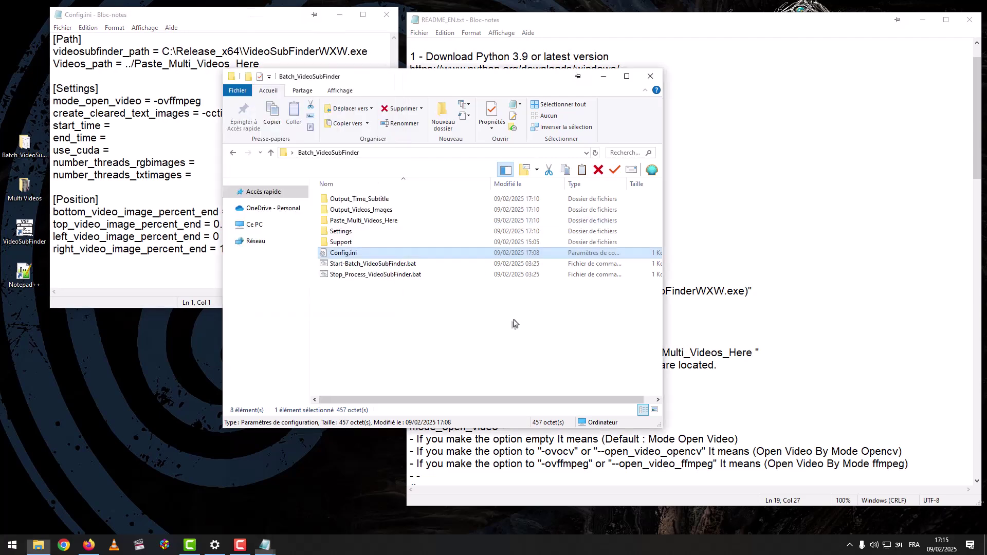
{"action": "left_click", "coordinate": [765, 295]}
{"action": "left_click", "coordinate": [215, 175]}
Compare the README's [Path] section and its videosubfinder_path explanation with the matching entries in Config.ini
{"action": "left_click_drag", "start_coordinate": [442, 255], "coordinate": [403, 255]}
{"action": "left_click_drag", "start_coordinate": [108, 41], "coordinate": [53, 39]}
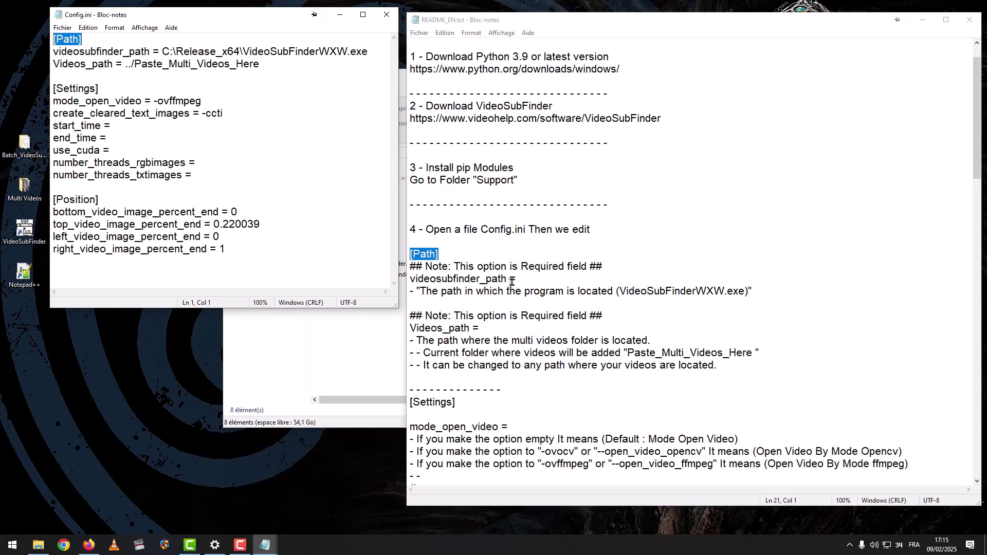
{"action": "left_click_drag", "start_coordinate": [519, 278], "coordinate": [404, 279]}
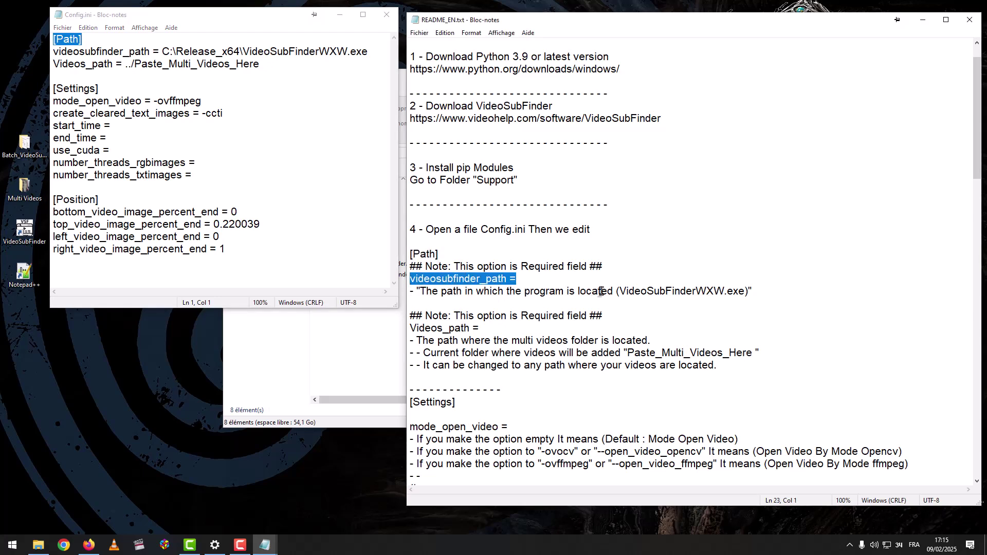
{"action": "left_click_drag", "start_coordinate": [619, 291], "coordinate": [744, 291]}
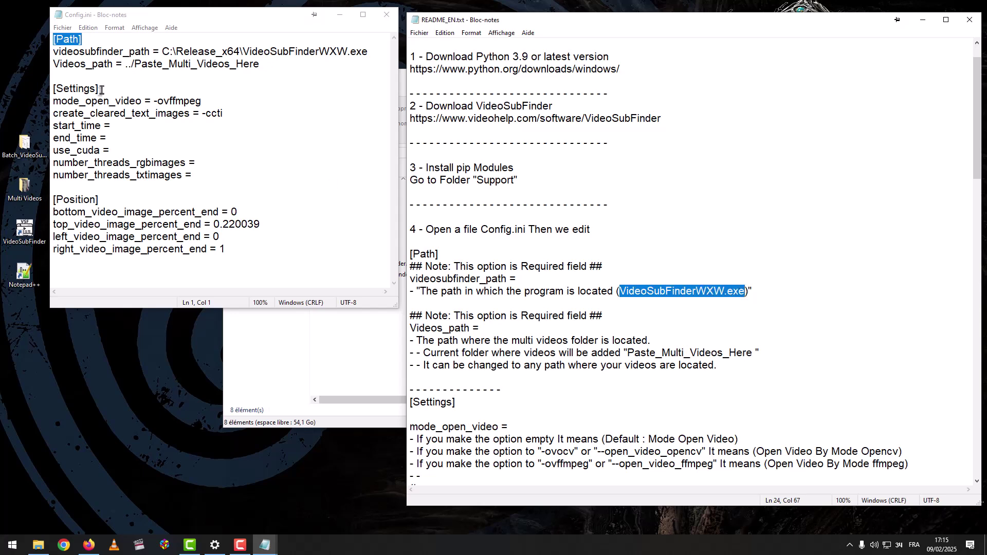
{"action": "left_click_drag", "start_coordinate": [154, 52], "coordinate": [53, 51]}
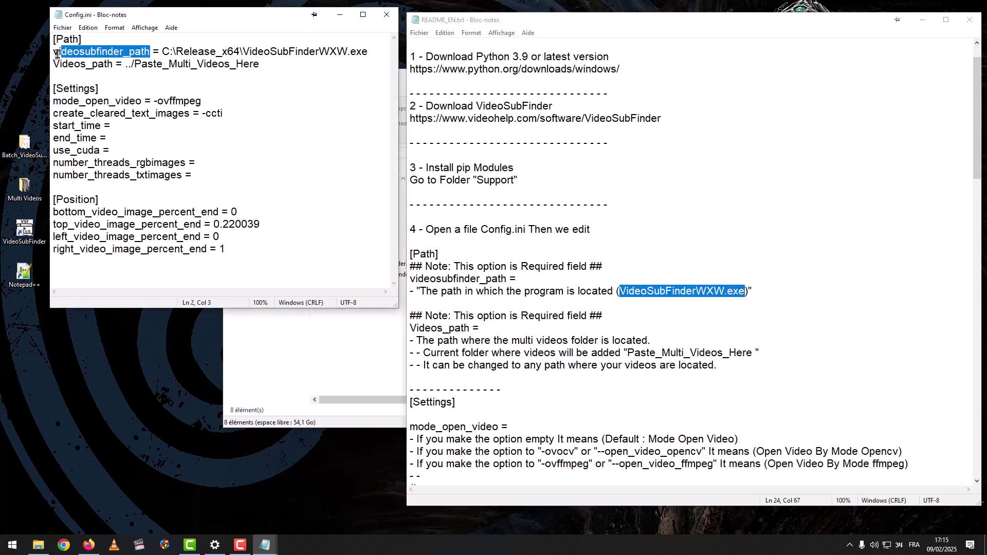
{"action": "left_click", "coordinate": [113, 94]}
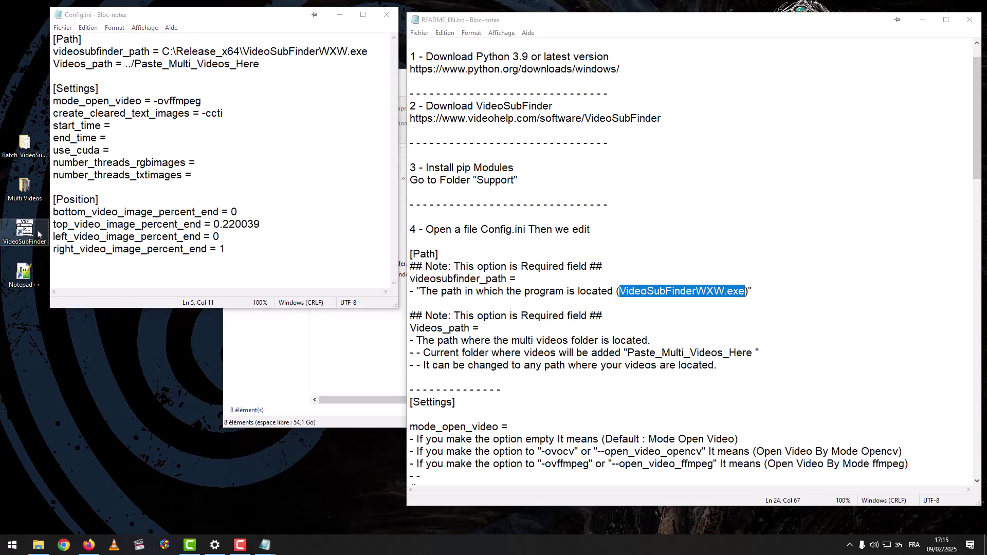
Copy the target path from the properties of the VideoSubFinder desktop shortcut and dismiss the properties without changes
{"action": "right_click", "coordinate": [21, 230]}
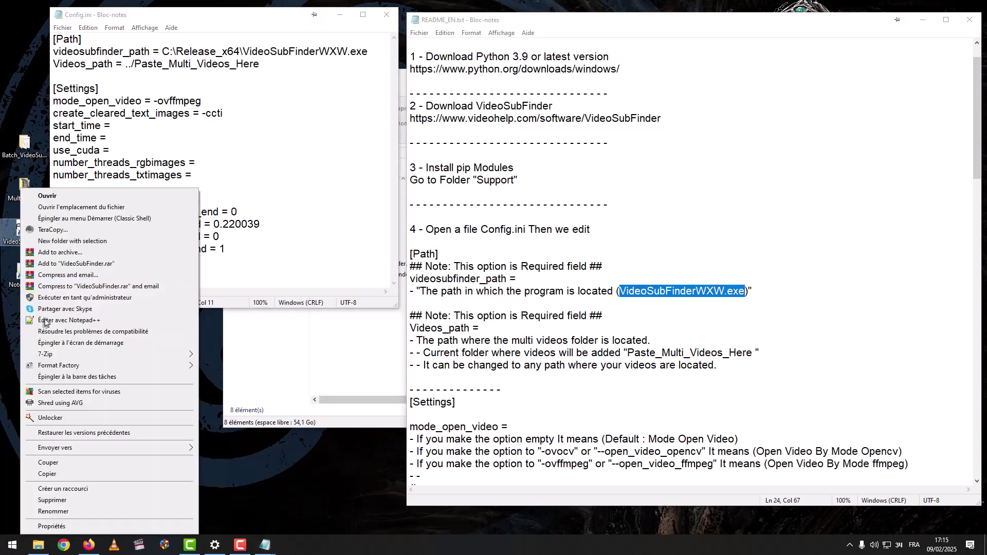
{"action": "left_click", "coordinate": [51, 527]}
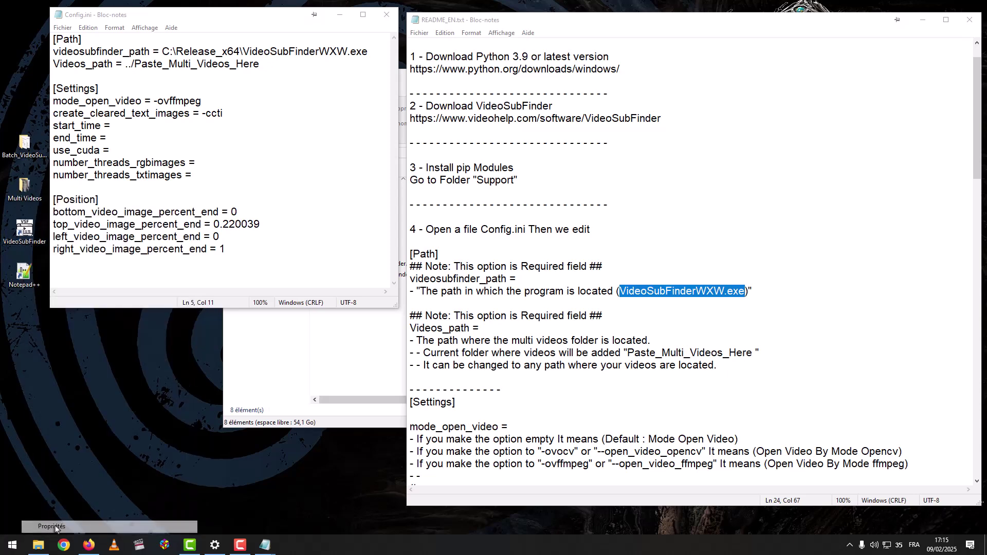
{"action": "right_click", "coordinate": [194, 319]}
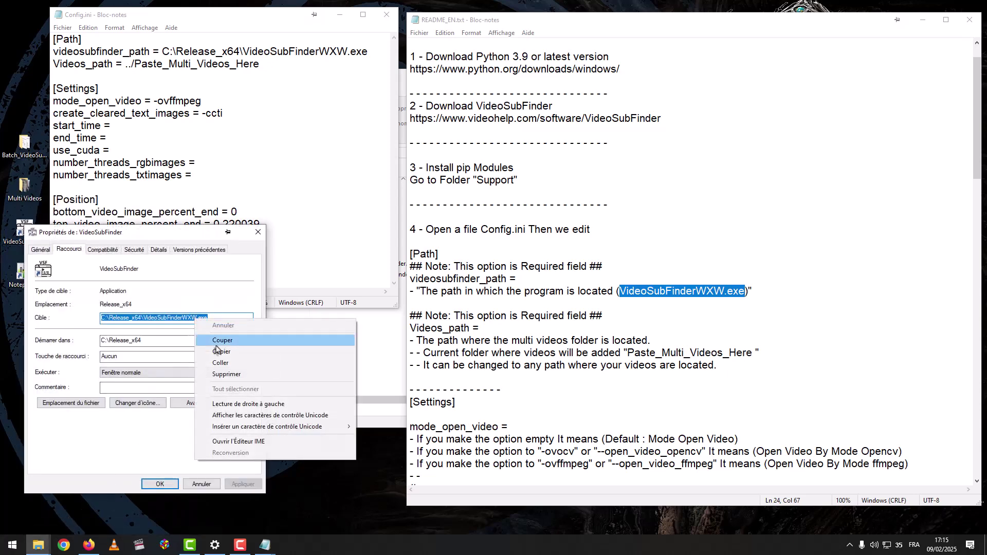
{"action": "left_click", "coordinate": [222, 351]}
{"action": "left_click", "coordinate": [202, 484]}
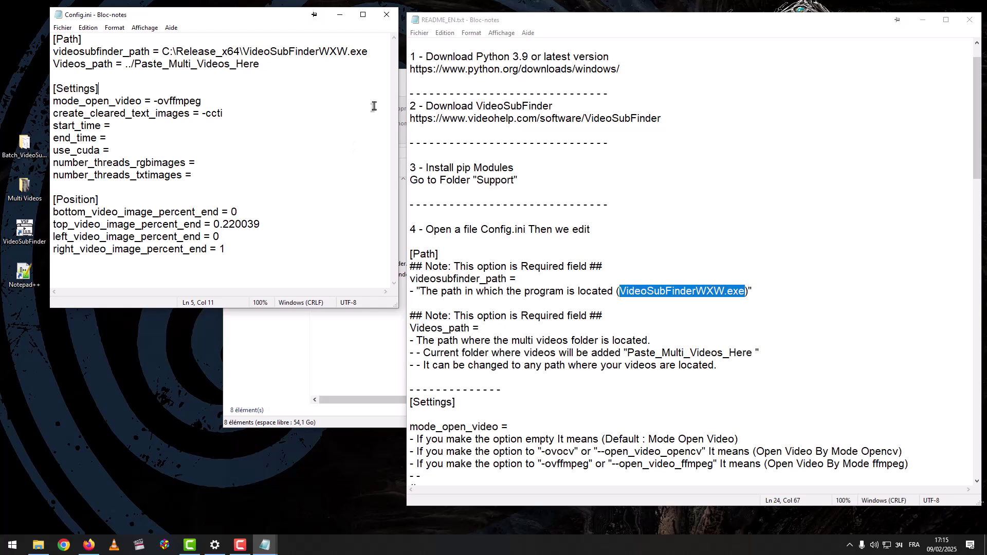
Replace the videosubfinder_path value in Config.ini with the copied path C:\Release_x64\VideoSubFinderWXW.exe
{"action": "left_click_drag", "start_coordinate": [368, 51], "coordinate": [157, 53]}
{"action": "key", "text": "ctrl+c"}
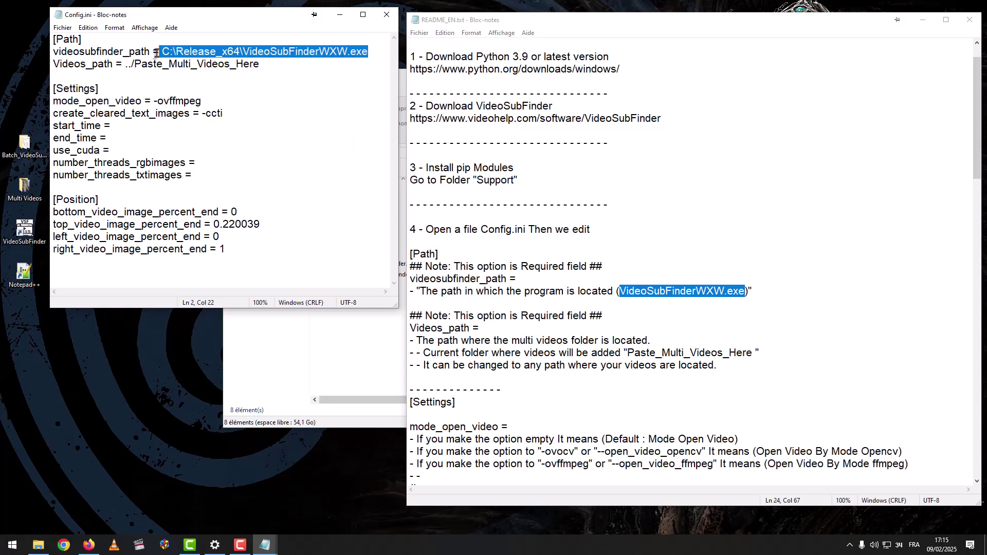
{"action": "key", "text": "Delete"}
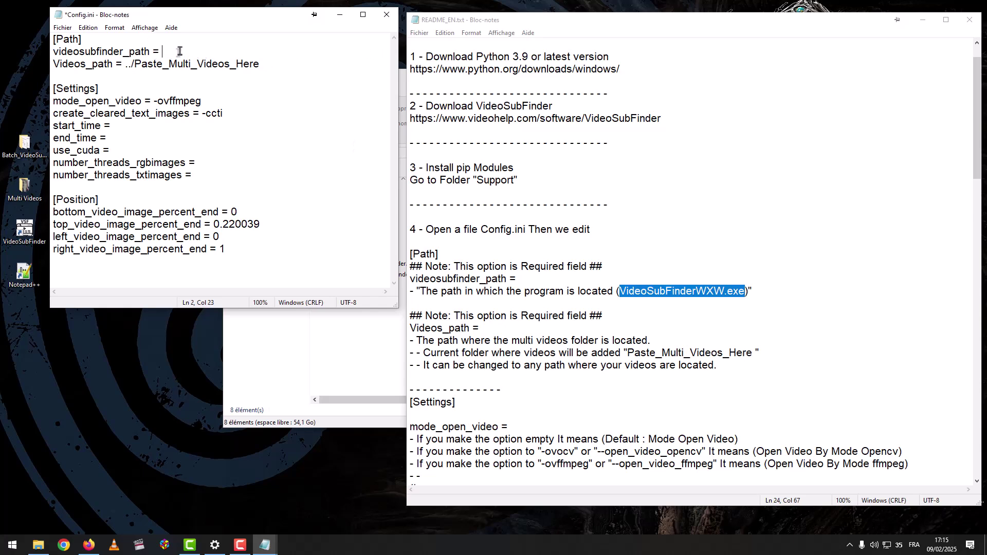
{"action": "right_click", "coordinate": [180, 51]}
{"action": "left_click", "coordinate": [205, 95]}
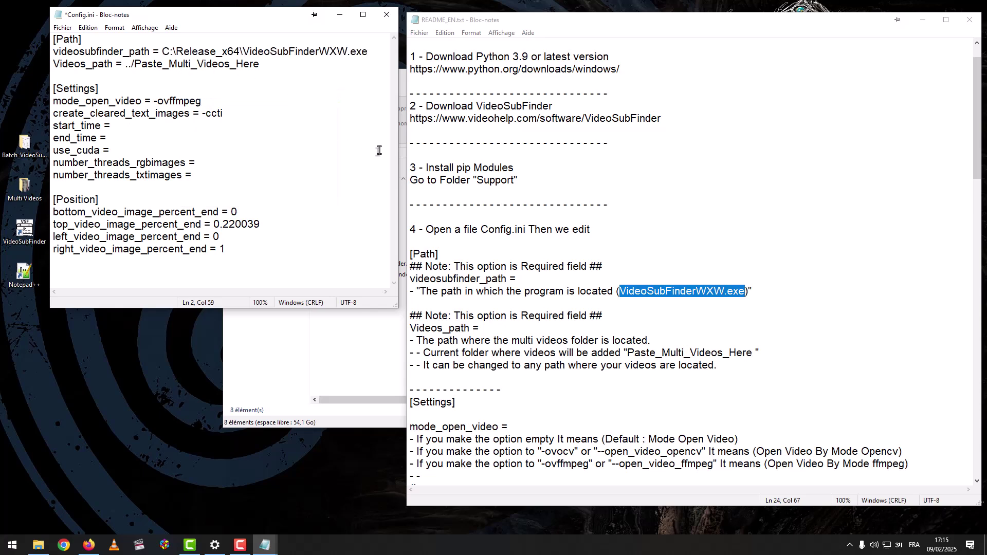
Examine the README's explanation of Videos_path and the Paste_Multi_Videos_Here folder against the Videos_path entry in Config.ini
{"action": "left_click", "coordinate": [550, 253]}
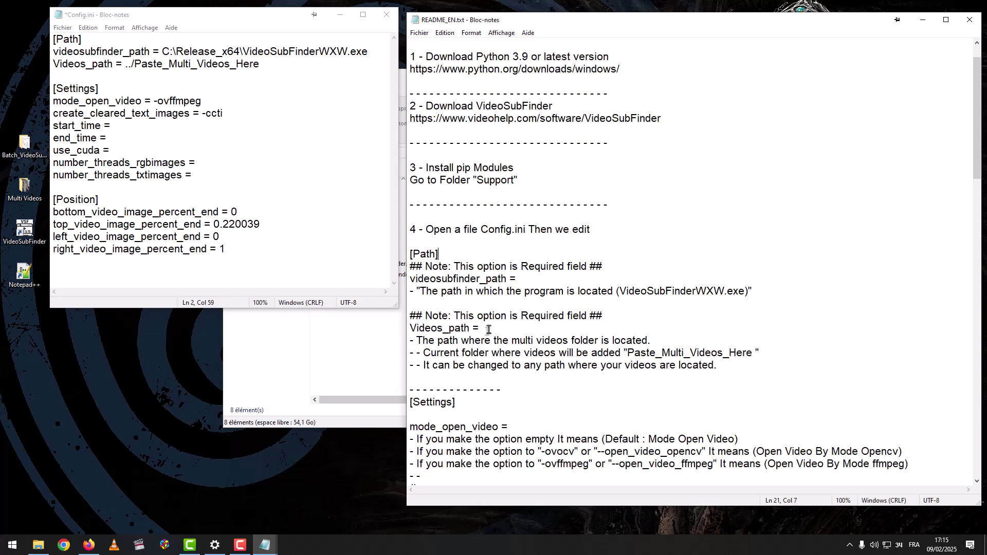
{"action": "left_click_drag", "start_coordinate": [488, 329], "coordinate": [399, 327]}
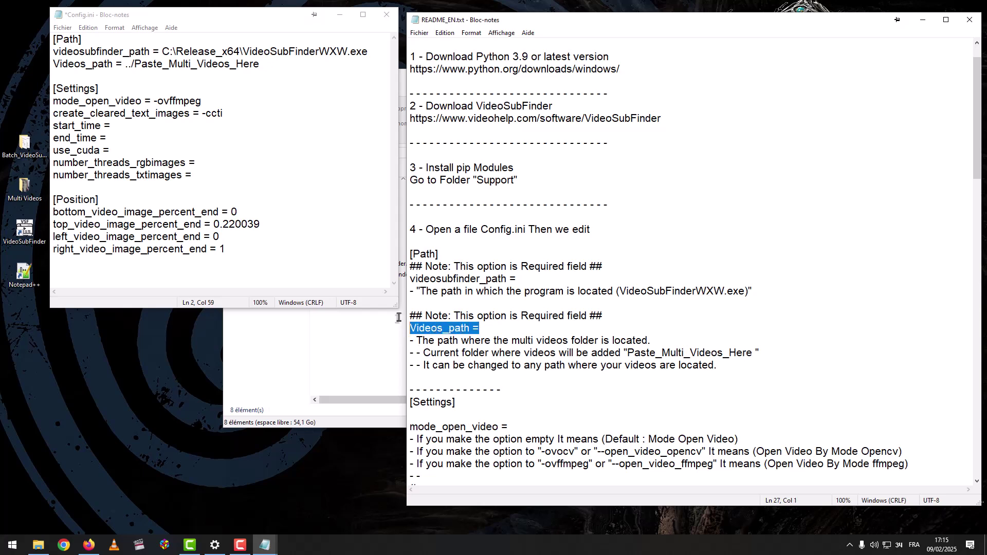
{"action": "left_click_drag", "start_coordinate": [114, 66], "coordinate": [47, 67]}
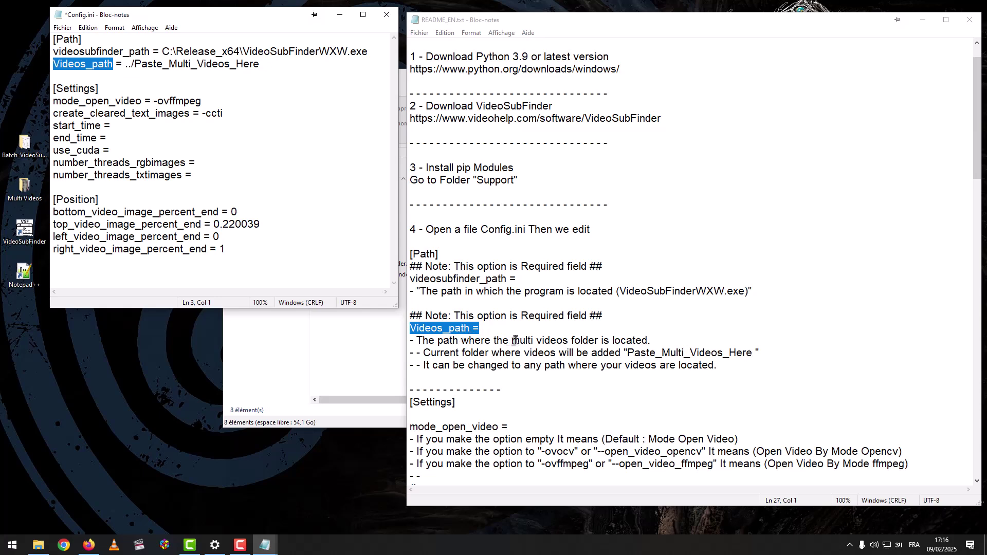
{"action": "left_click_drag", "start_coordinate": [513, 341], "coordinate": [597, 344]}
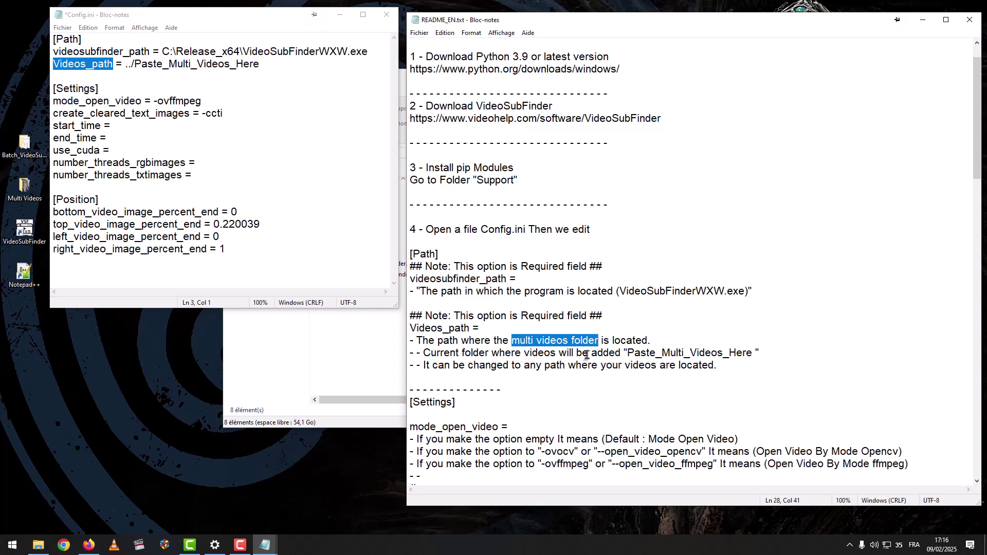
{"action": "left_click_drag", "start_coordinate": [628, 354], "coordinate": [752, 354]}
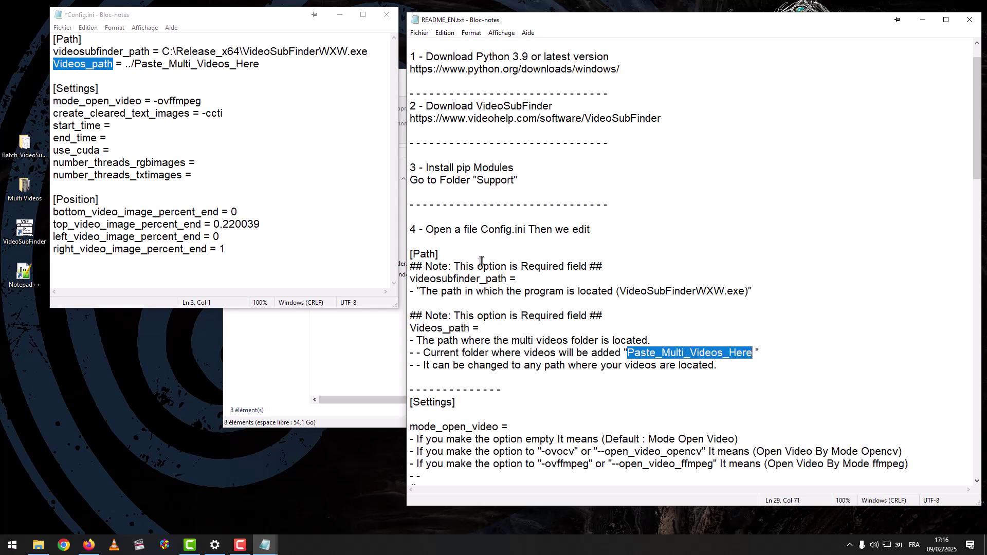
{"action": "left_click_drag", "start_coordinate": [265, 63], "coordinate": [129, 64]}
View the contents of the Paste_Multi_Videos_Here folder, return to Batch_VideoSubFinder and bring the README back to the front
{"action": "left_click", "coordinate": [362, 346]}
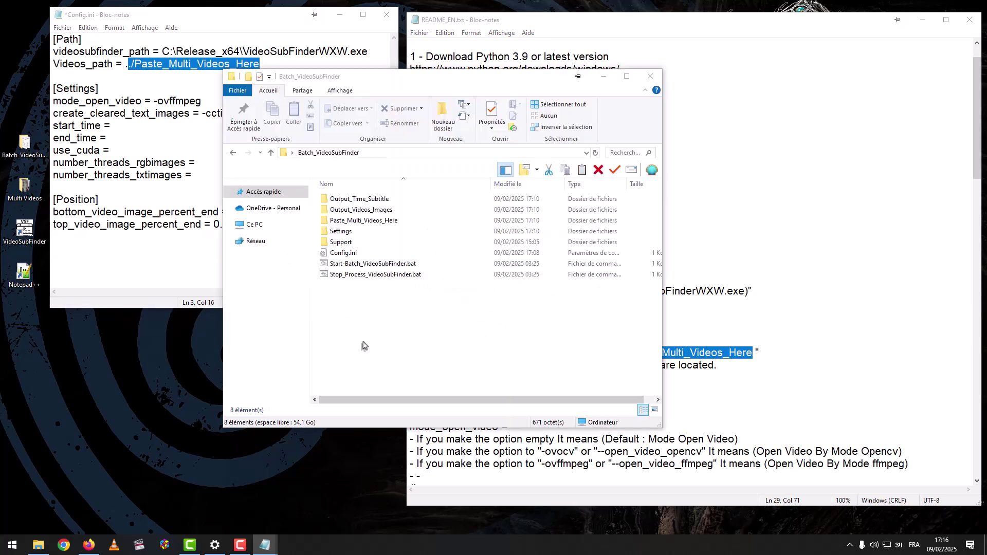
{"action": "double_click", "coordinate": [350, 221]}
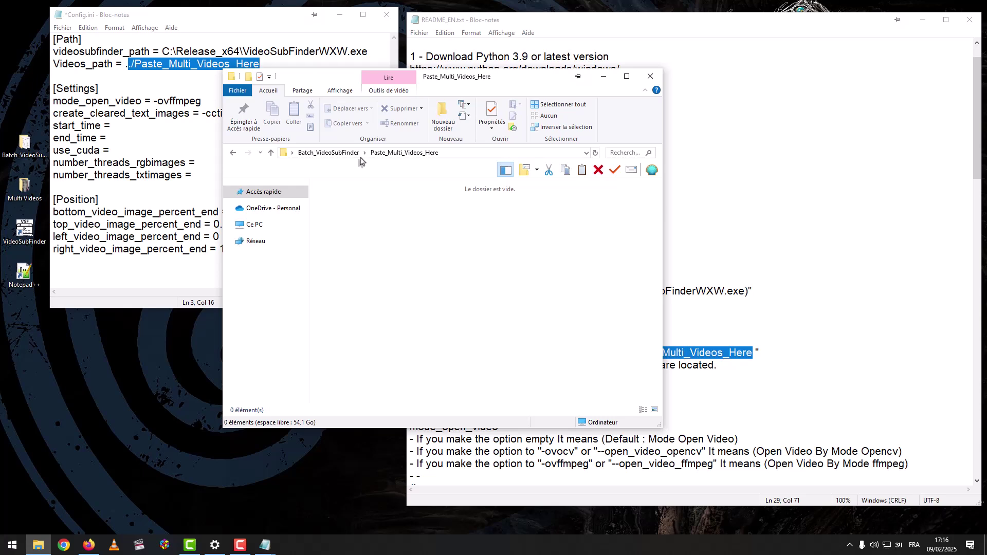
{"action": "left_click", "coordinate": [328, 153]}
{"action": "left_click", "coordinate": [784, 321]}
{"action": "left_click", "coordinate": [783, 322]}
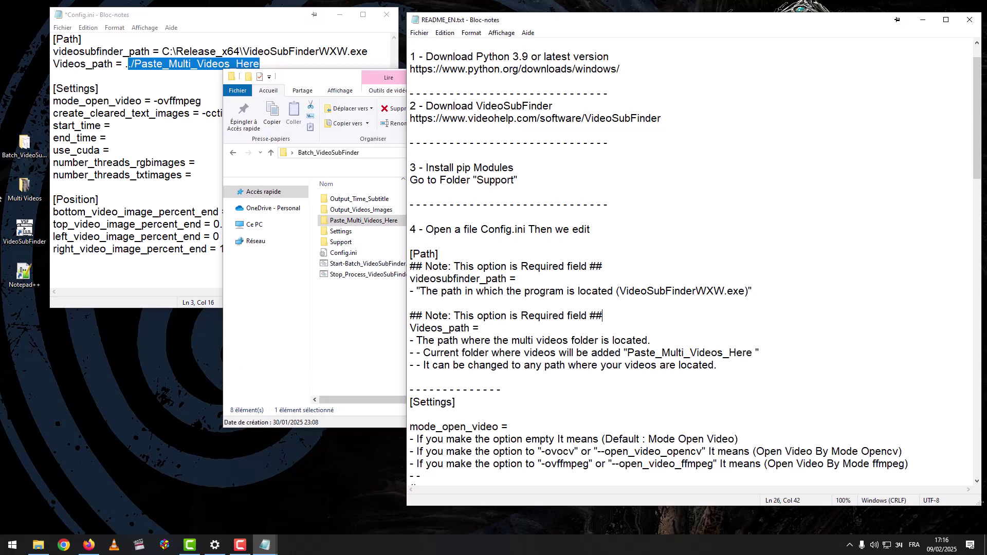
Open the Multi Videos folder on the desktop and copy its full path
{"action": "left_click", "coordinate": [22, 188]}
{"action": "double_click", "coordinate": [22, 188]}
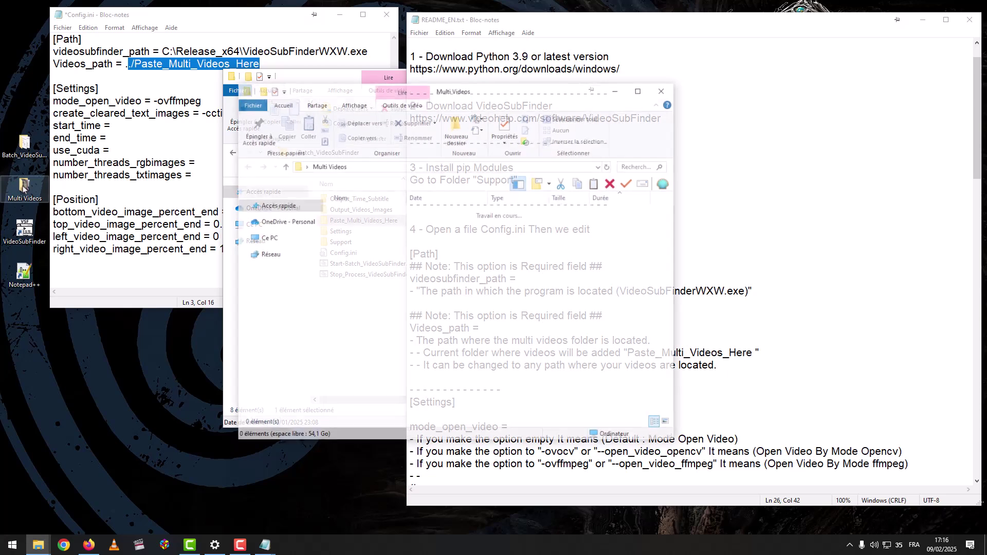
{"action": "left_click", "coordinate": [397, 167]}
{"action": "key", "text": "ctrl+c"}
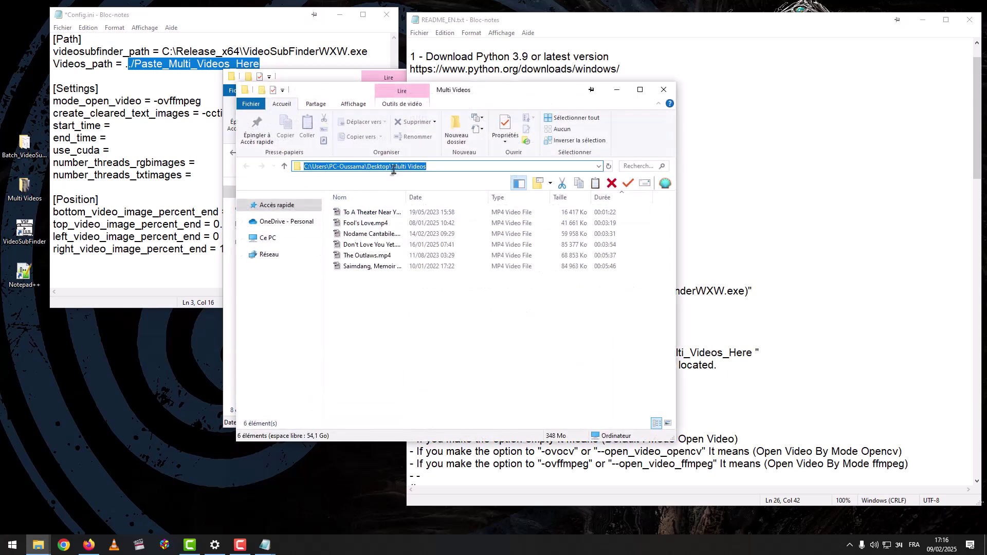
Try the copied Multi Videos folder path as the Videos_path value in Config.ini, and undo the replacement
{"action": "left_click", "coordinate": [189, 64]}
{"action": "left_click_drag", "start_coordinate": [271, 67], "coordinate": [126, 62]}
{"action": "key", "text": "ctrl+v"}
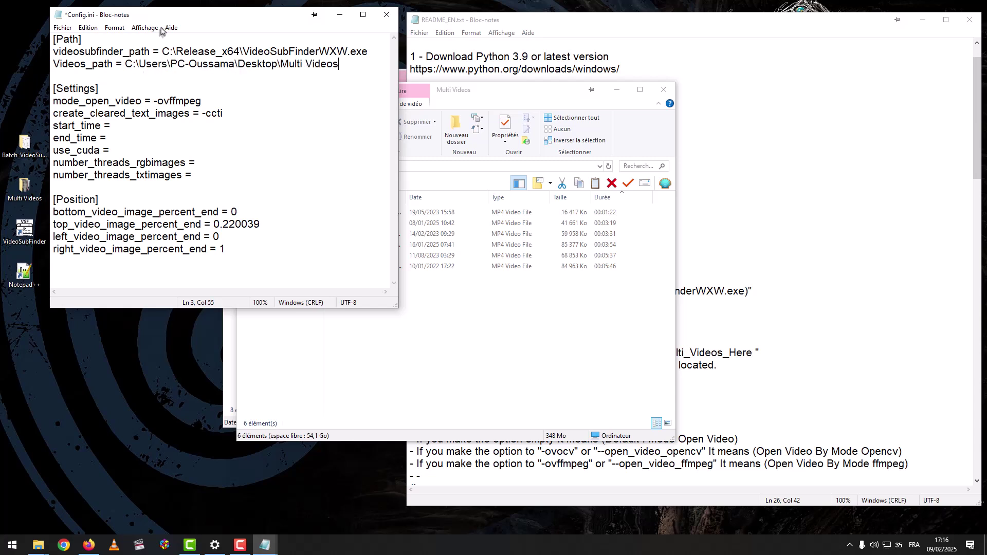
{"action": "right_click", "coordinate": [281, 89]}
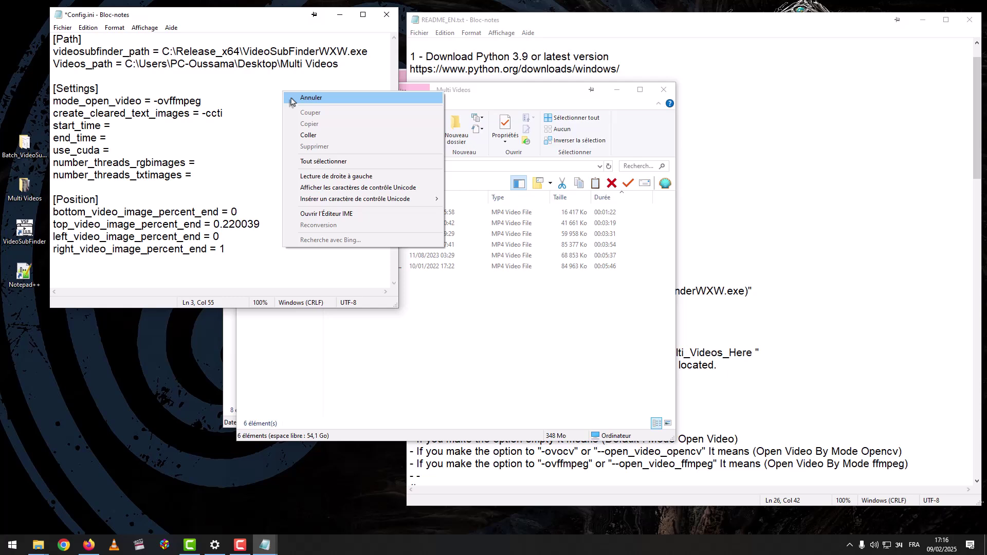
{"action": "left_click", "coordinate": [291, 94]}
Copy all the videos from Multi Videos into Paste_Multi_Videos_Here, and go back to the Batch_VideoSubFinder folder
{"action": "left_click", "coordinate": [481, 314]}
{"action": "left_click_drag", "start_coordinate": [388, 298], "coordinate": [332, 208]}
{"action": "right_click", "coordinate": [349, 233]}
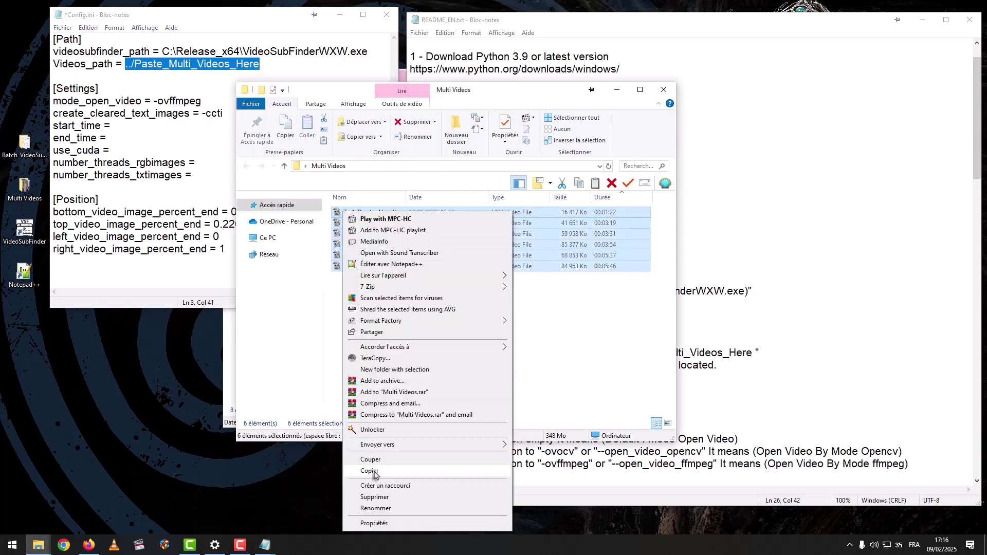
{"action": "left_click", "coordinate": [370, 471]}
{"action": "left_click", "coordinate": [227, 369]}
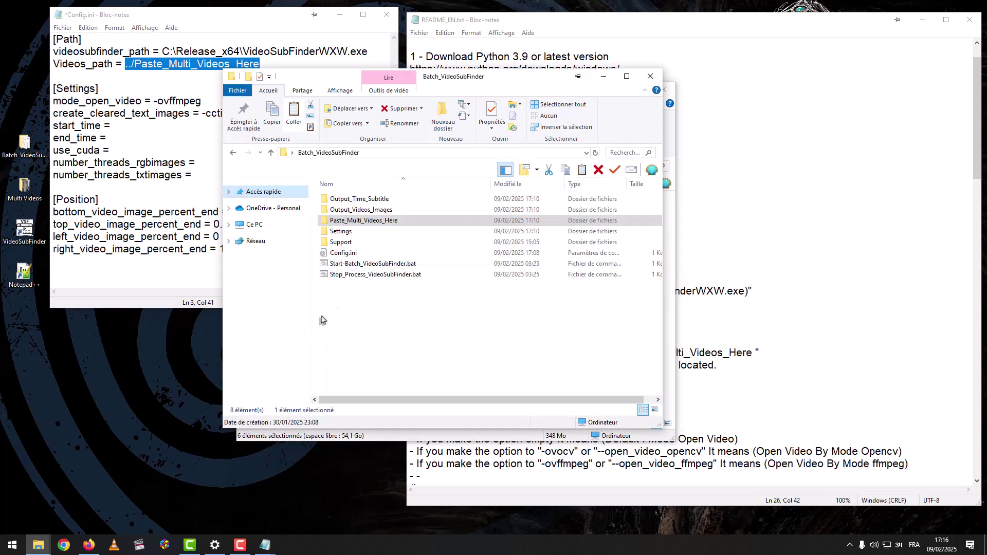
{"action": "double_click", "coordinate": [341, 221]}
{"action": "left_click", "coordinate": [393, 319]}
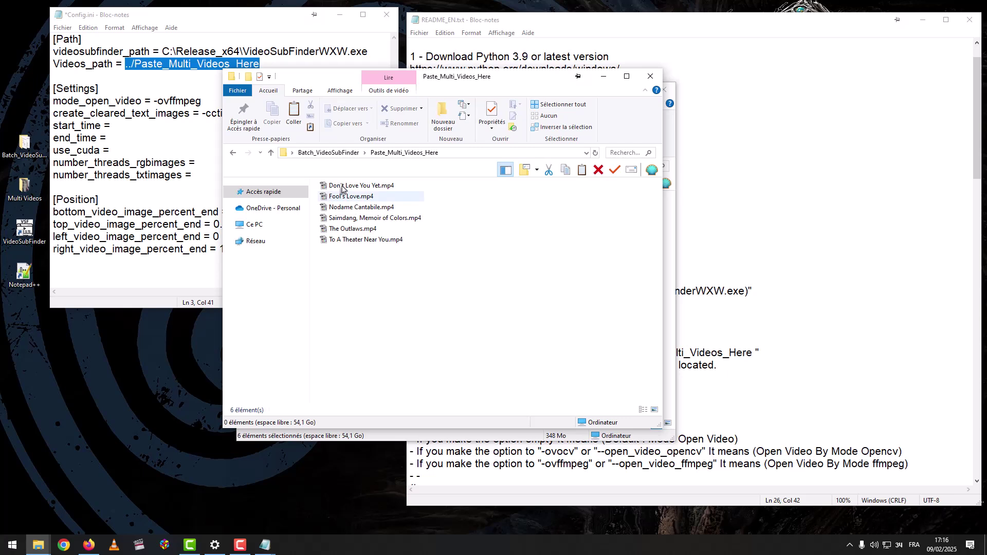
{"action": "left_click", "coordinate": [329, 152]}
Find the [Settings] section in the README and highlight the matching [Settings] heading in Config.ini
{"action": "left_click", "coordinate": [752, 226]}
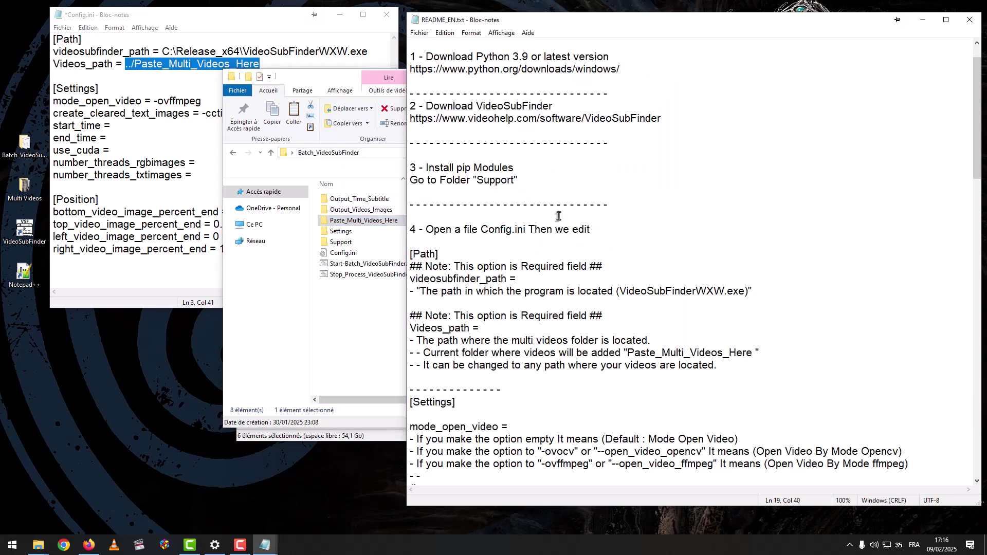
{"action": "scroll", "coordinate": [549, 219], "scroll_direction": "down", "scroll_amount": 4}
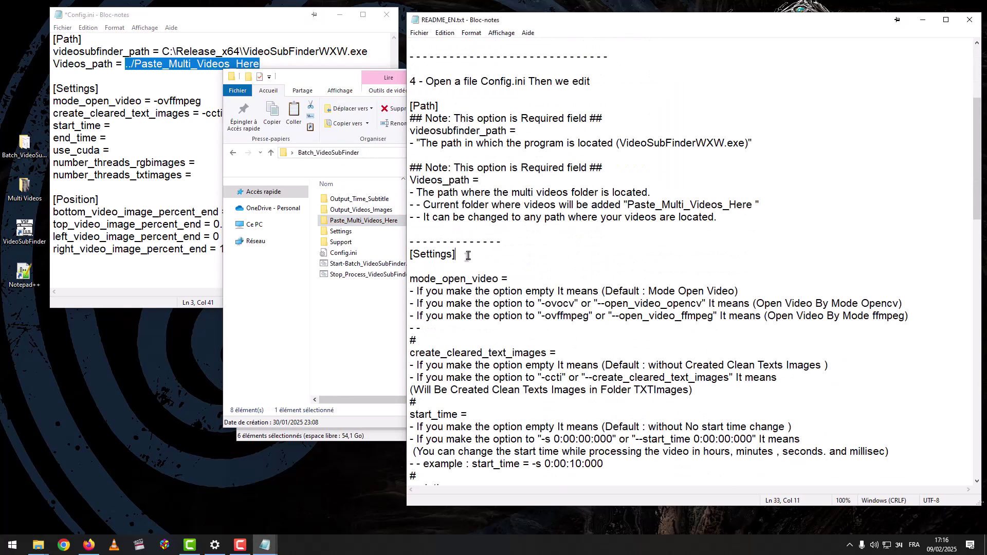
{"action": "left_click_drag", "start_coordinate": [467, 255], "coordinate": [406, 256]}
{"action": "left_click", "coordinate": [150, 137]}
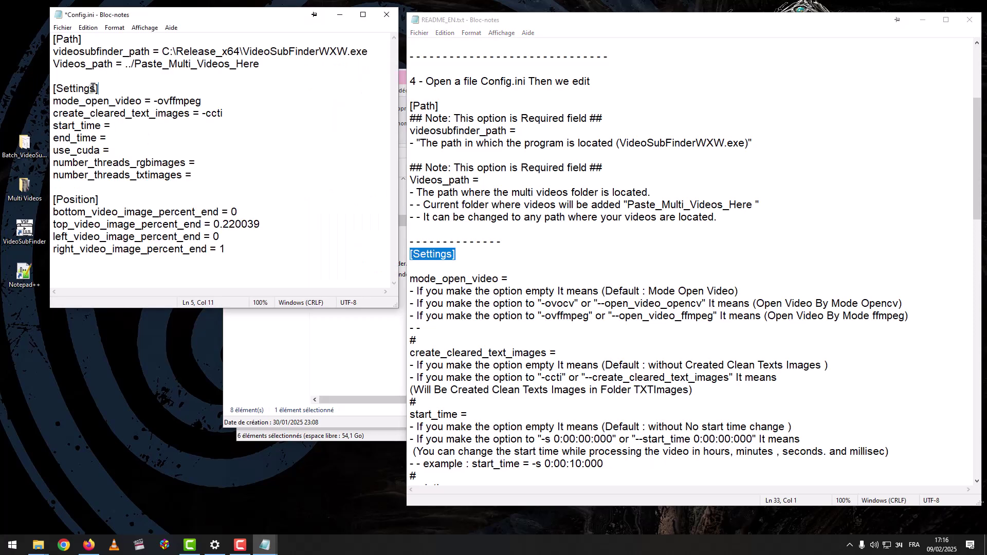
{"action": "left_click_drag", "start_coordinate": [92, 88], "coordinate": [41, 92]}
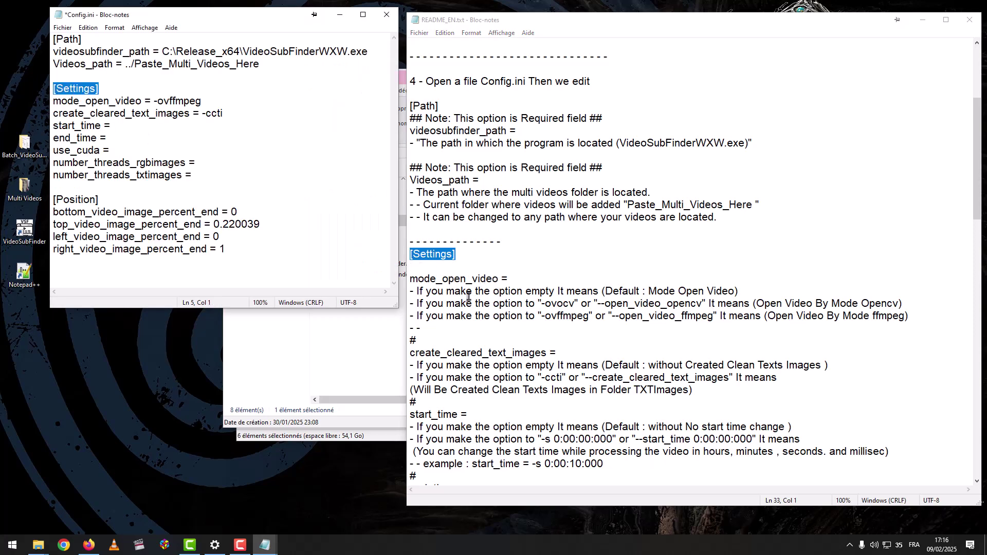
Clear the mode_open_video value in Config.ini, following the README's note on the empty default option
{"action": "left_click_drag", "start_coordinate": [525, 291], "coordinate": [555, 291]}
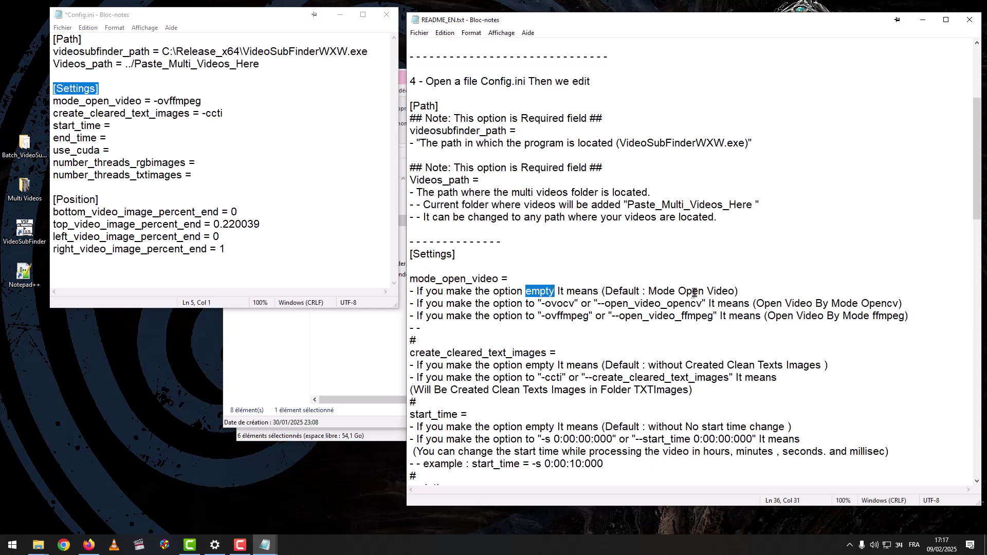
{"action": "left_click_drag", "start_coordinate": [202, 101], "coordinate": [154, 101]}
{"action": "key", "text": "Delete"}
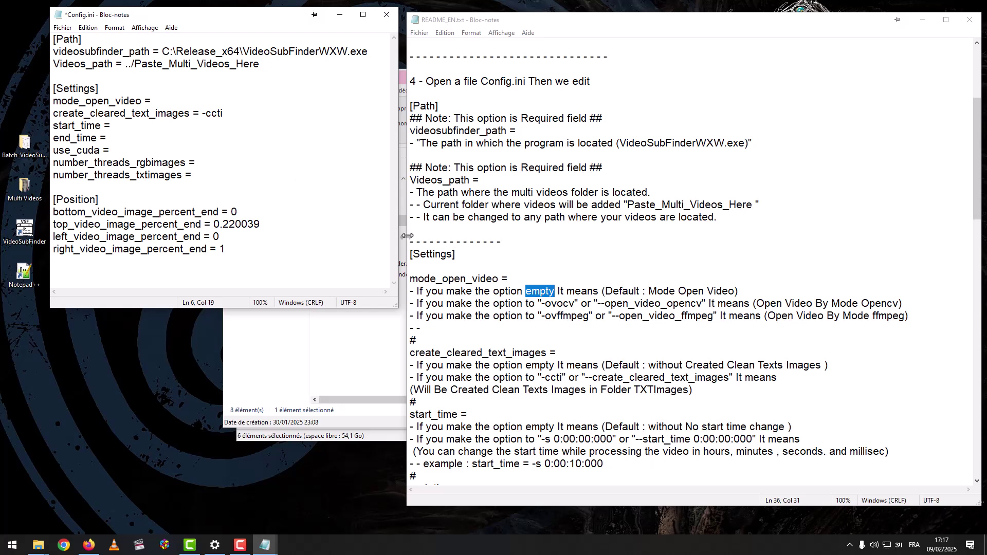
Set mode_open_video in Config.ini to --open_video_opencv, copied from the README's OpenCV option
{"action": "left_click_drag", "start_coordinate": [540, 304], "coordinate": [701, 303]}
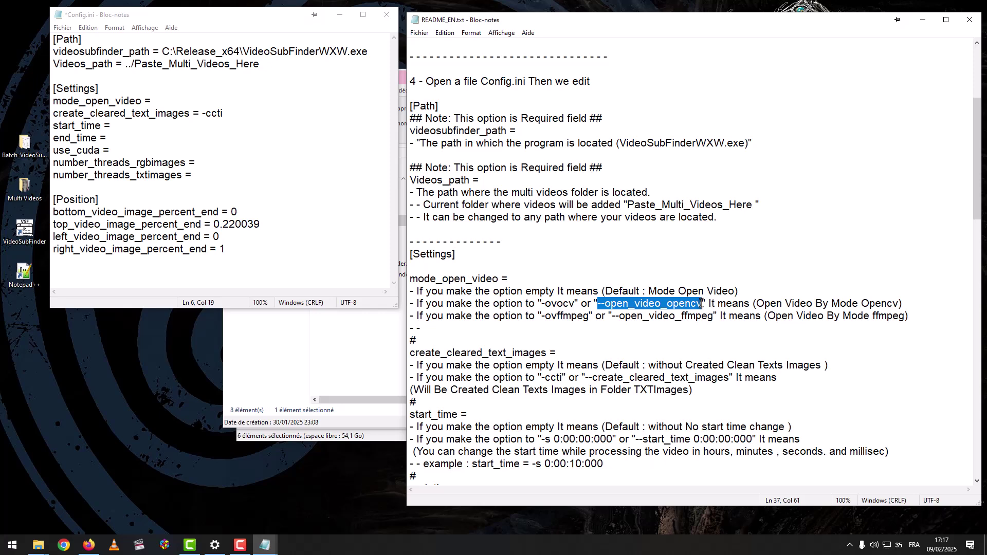
{"action": "left_click_drag", "start_coordinate": [858, 304], "coordinate": [899, 303]}
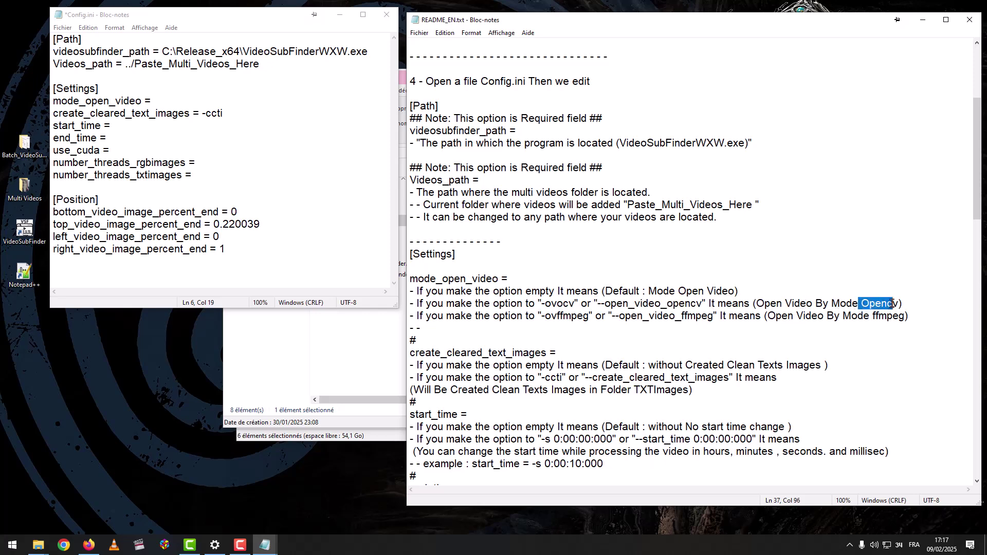
{"action": "left_click", "coordinate": [795, 297]}
{"action": "left_click_drag", "start_coordinate": [701, 304], "coordinate": [601, 304]}
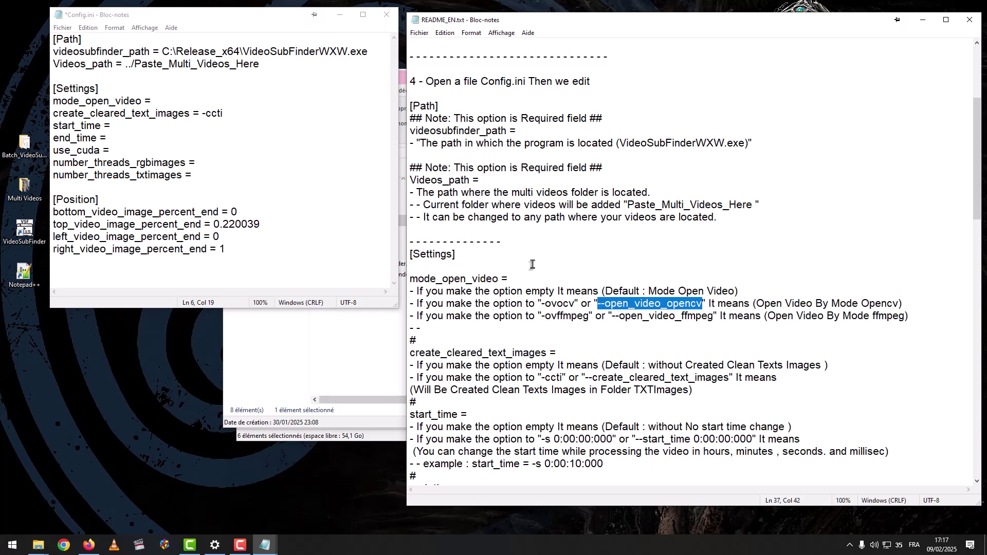
{"action": "left_click", "coordinate": [220, 100]}
{"action": "key", "text": "ctrl+v"}
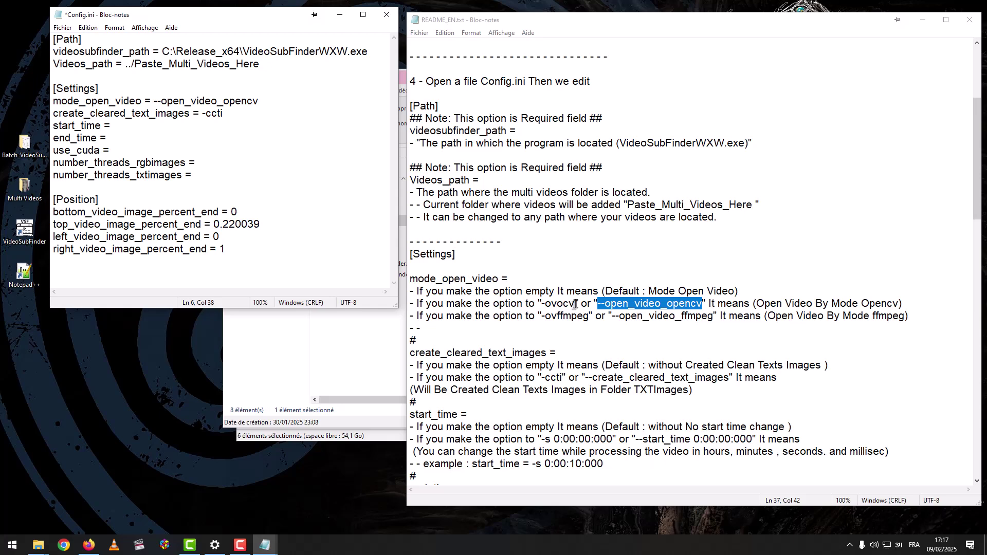
Replace the mode_open_video value in Config.ini with the README's short OpenCV option, -ovocv
{"action": "left_click_drag", "start_coordinate": [575, 304], "coordinate": [546, 303]}
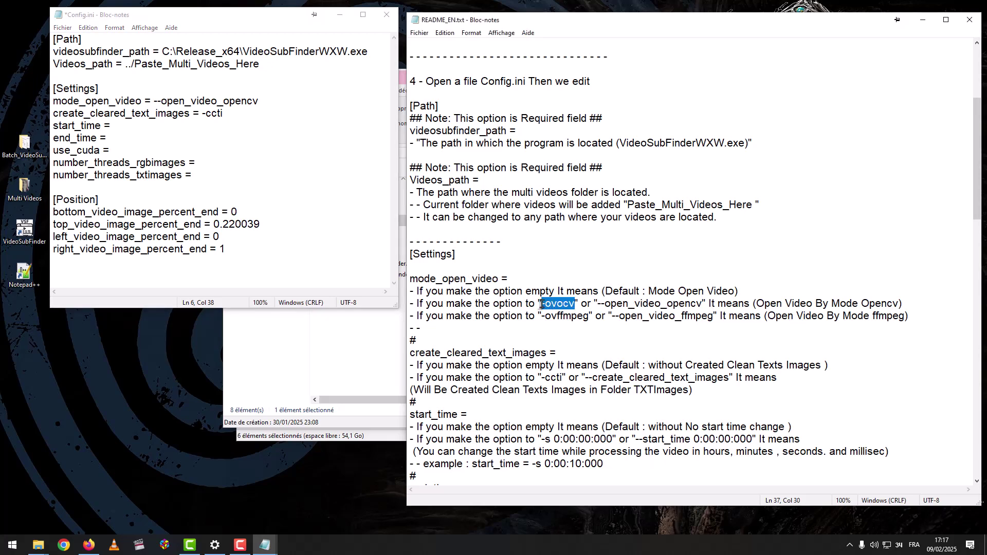
{"action": "left_click_drag", "start_coordinate": [259, 100], "coordinate": [155, 101]}
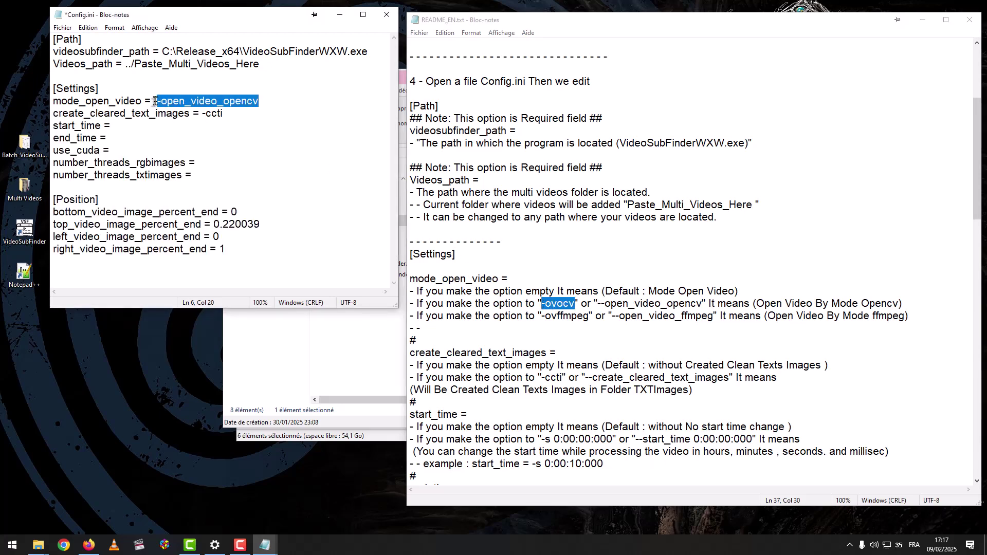
{"action": "key", "text": "ctrl+v"}
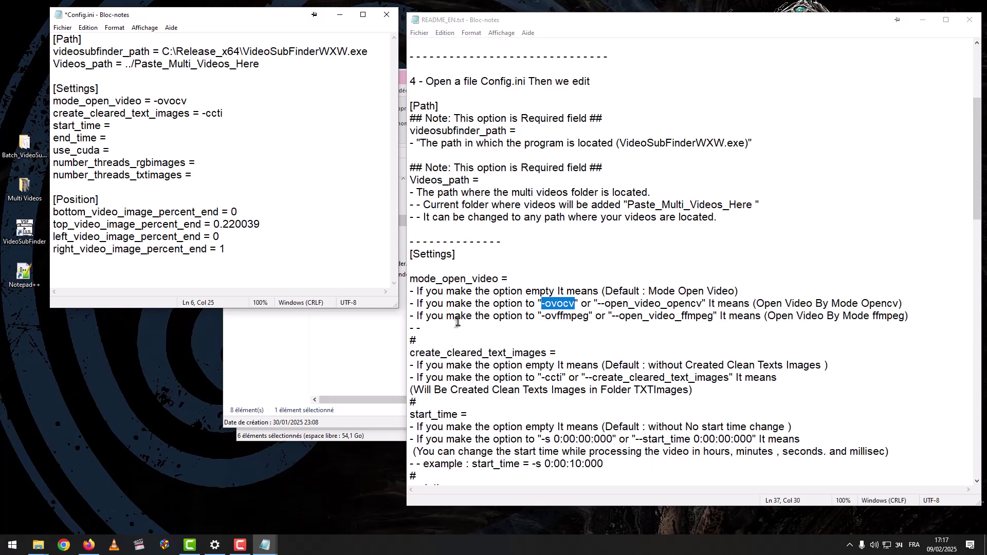
Replace the mode_open_video value in Config.ini with --open_video_ffmpeg, copied from the README's ffmpeg option
{"action": "left_click_drag", "start_coordinate": [541, 316], "coordinate": [713, 318]}
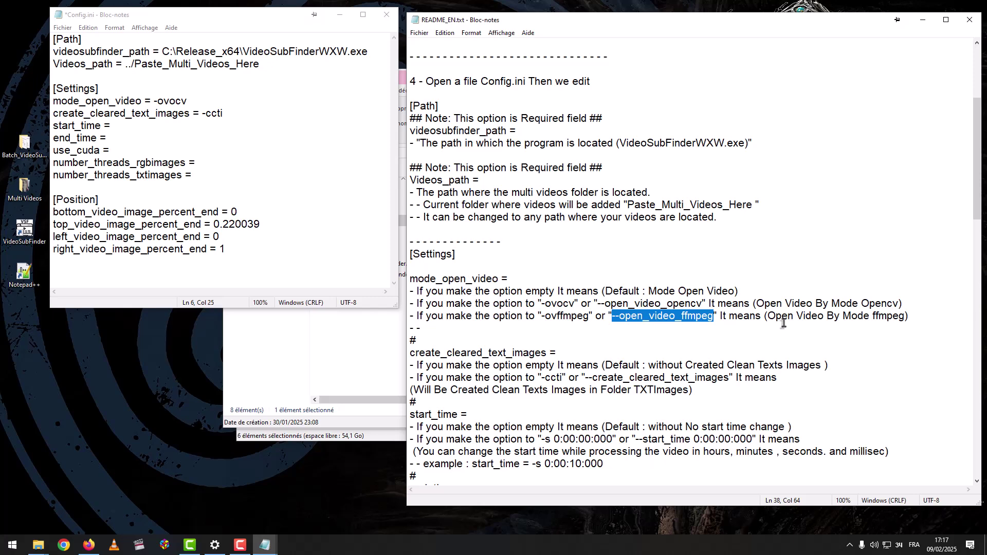
{"action": "left_click_drag", "start_coordinate": [872, 316], "coordinate": [906, 318]}
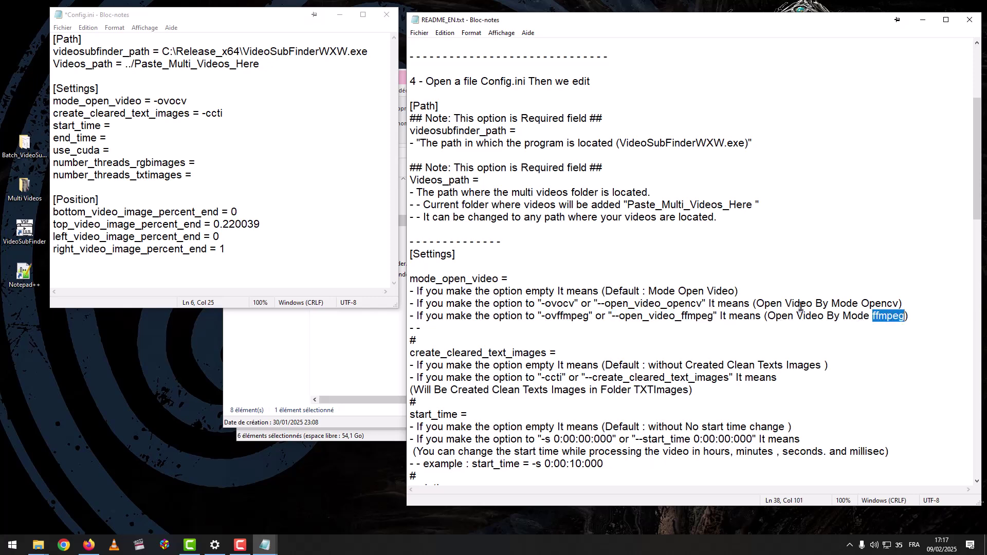
{"action": "left_click", "coordinate": [799, 304]}
{"action": "left_click_drag", "start_coordinate": [712, 316], "coordinate": [612, 318]}
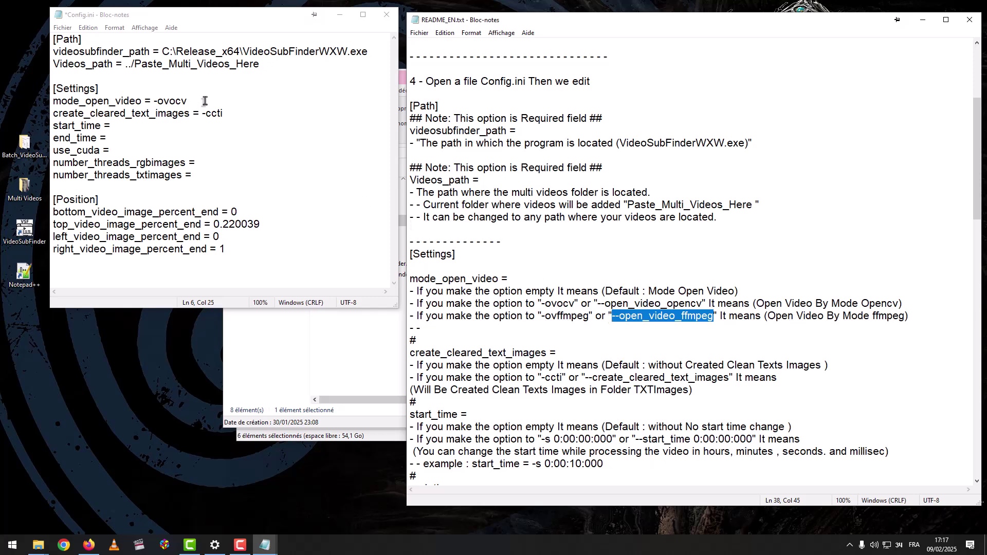
{"action": "left_click_drag", "start_coordinate": [189, 101], "coordinate": [152, 102]}
{"action": "key", "text": "ctrl+v"}
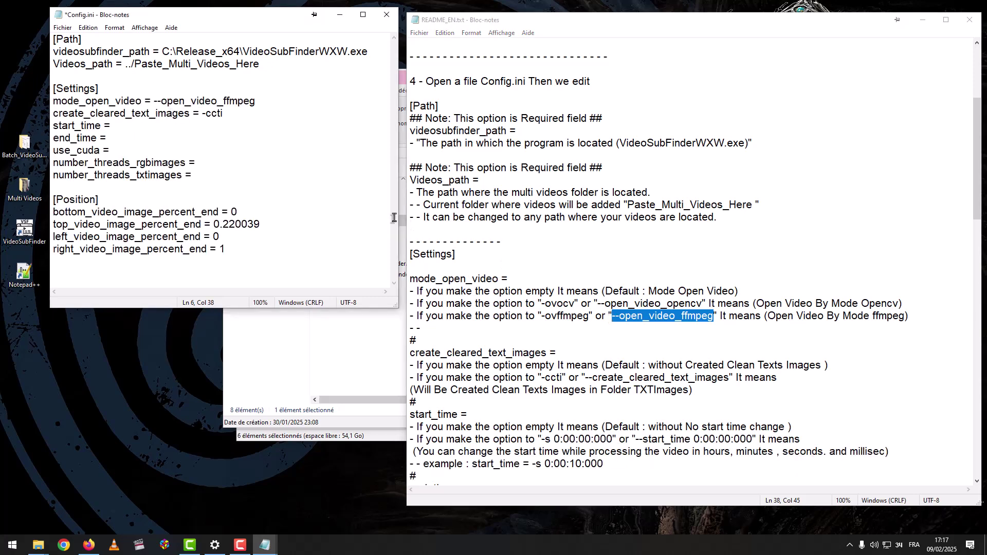
Set mode_open_video in Config.ini to the README's short ffmpeg option, -ovffmpeg
{"action": "left_click_drag", "start_coordinate": [585, 316], "coordinate": [540, 315]}
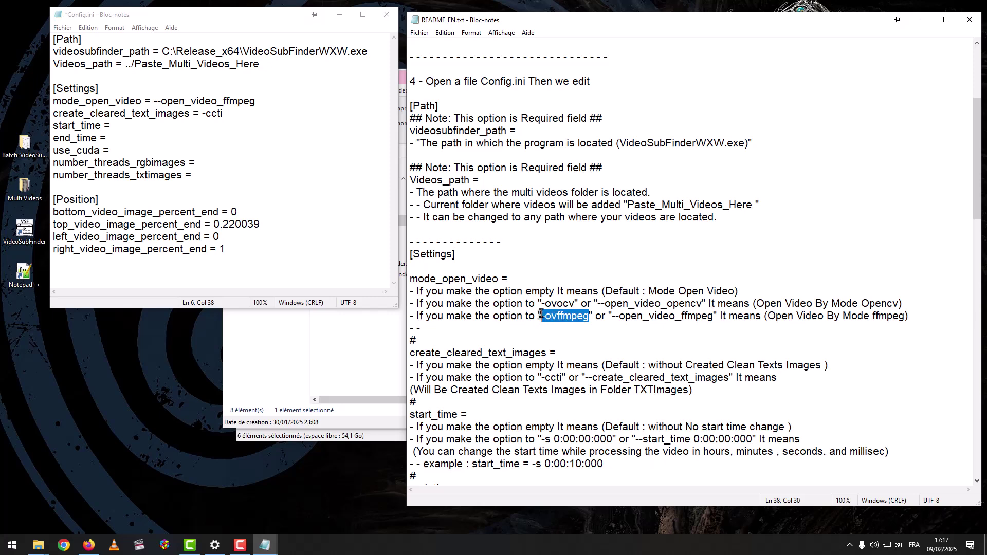
{"action": "left_click_drag", "start_coordinate": [255, 99], "coordinate": [154, 100]}
{"action": "key", "text": "ctrl+v"}
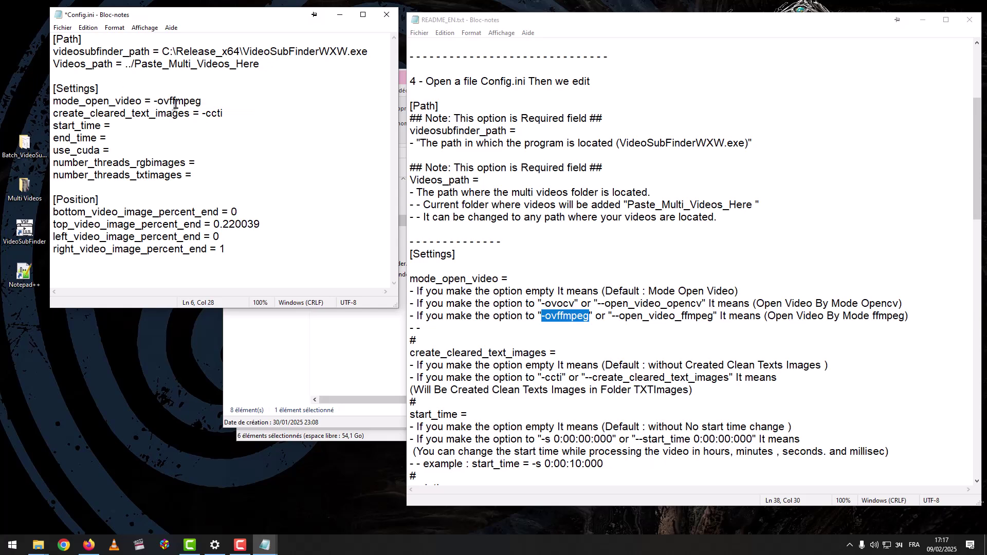
Find create_cleared_text_images in the README and clear its value in Config.ini, following the note on the empty default option
{"action": "scroll", "coordinate": [522, 357], "scroll_direction": "down", "scroll_amount": 2}
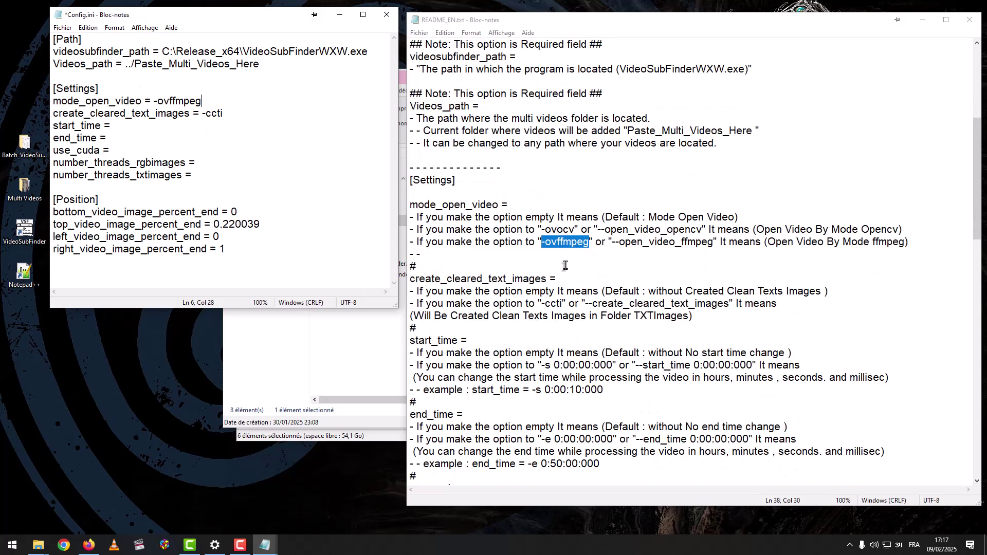
{"action": "left_click_drag", "start_coordinate": [561, 279], "coordinate": [412, 281]}
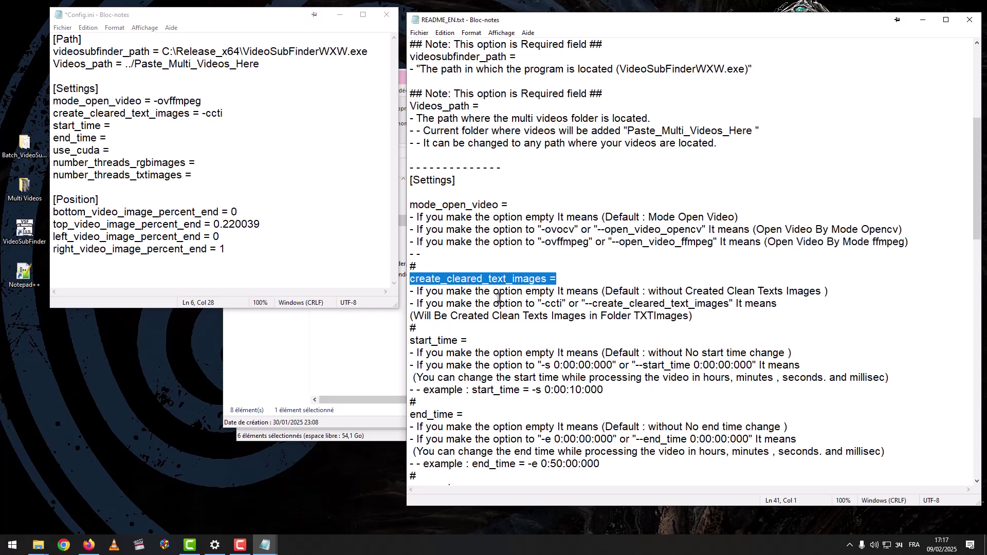
{"action": "left_click_drag", "start_coordinate": [525, 292], "coordinate": [549, 292]}
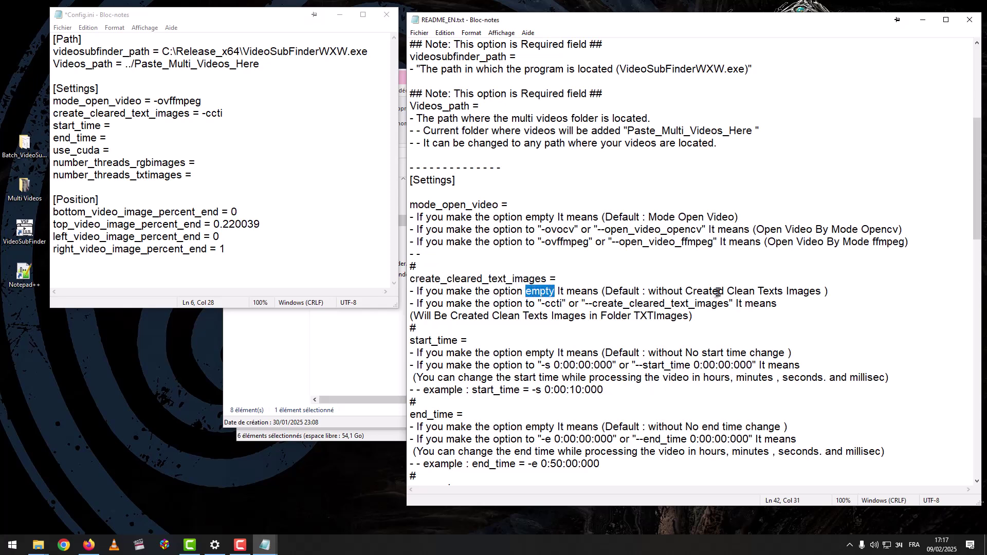
{"action": "left_click_drag", "start_coordinate": [226, 114], "coordinate": [203, 114]}
{"action": "key", "text": "Delete"}
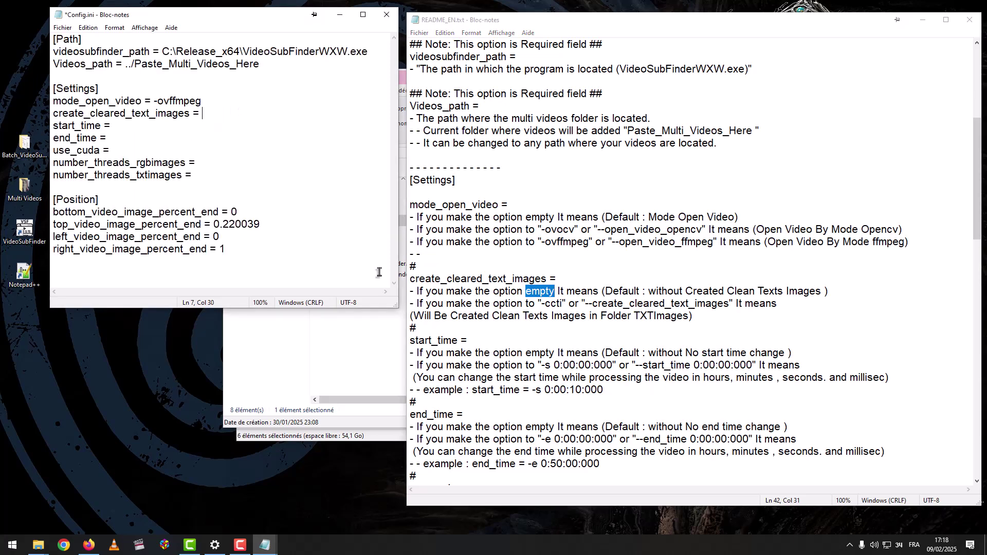
Set create_cleared_text_images in Config.ini to --create_cleared_text_images, copied from the README
{"action": "left_click_drag", "start_coordinate": [540, 304], "coordinate": [728, 305]}
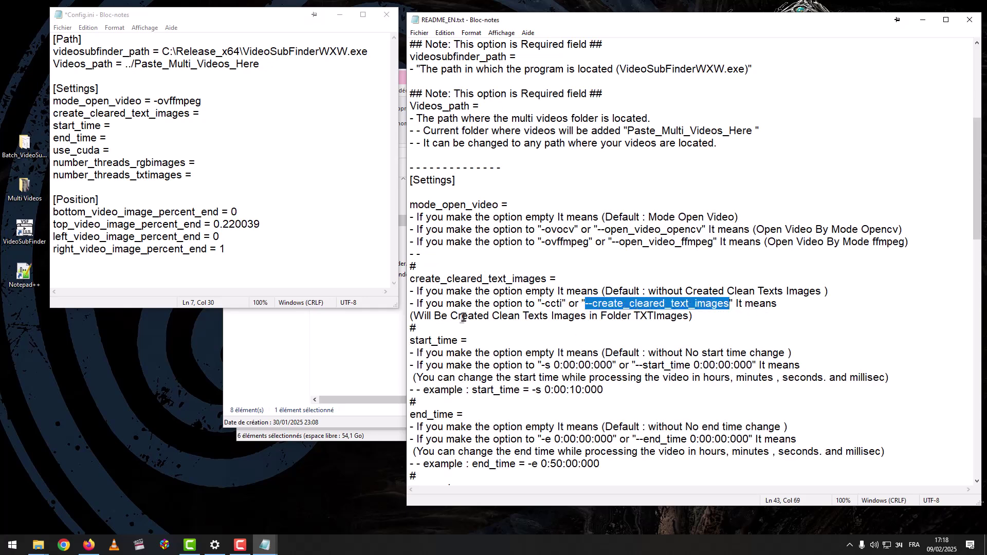
{"action": "left_click_drag", "start_coordinate": [633, 317], "coordinate": [681, 317]}
{"action": "left_click", "coordinate": [695, 302]}
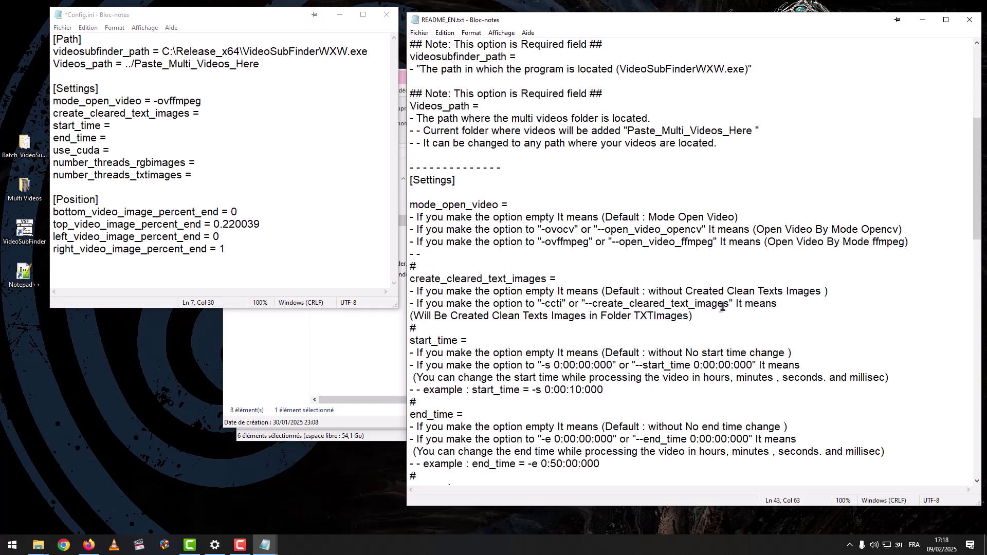
{"action": "left_click_drag", "start_coordinate": [729, 303], "coordinate": [585, 304]}
{"action": "key", "text": "ctrl+c"}
{"action": "left_click", "coordinate": [225, 115]}
{"action": "key", "text": "ctrl+v"}
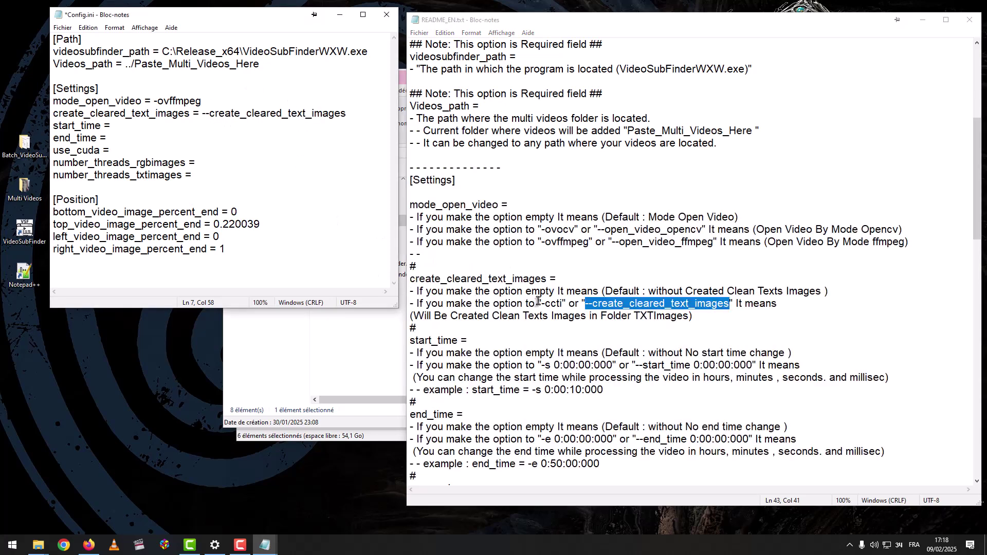
Replace the create_cleared_text_images value in Config.ini with the README's short option, -ccti
{"action": "left_click_drag", "start_coordinate": [541, 305], "coordinate": [561, 304]}
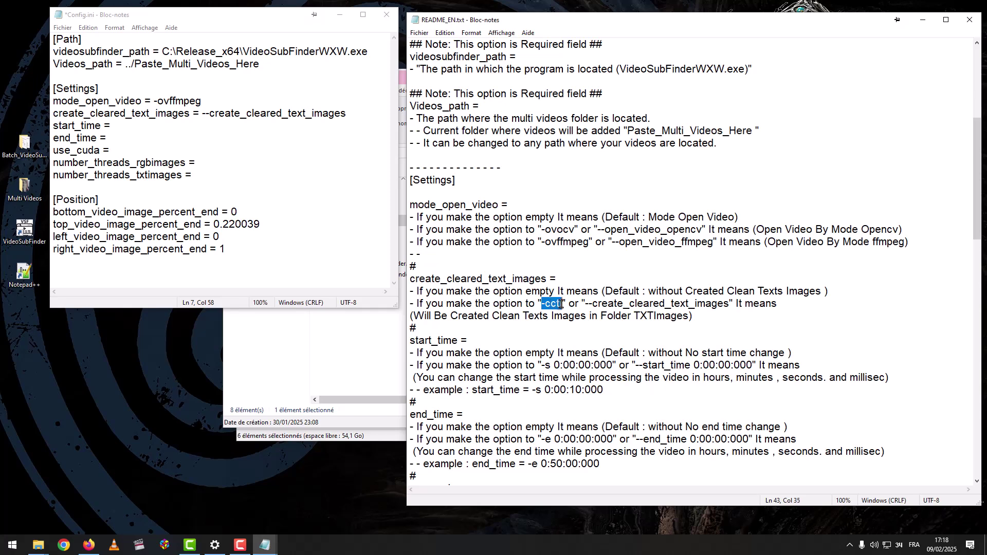
{"action": "left_click_drag", "start_coordinate": [359, 113], "coordinate": [203, 114]}
{"action": "type", "text": "-ccti"}
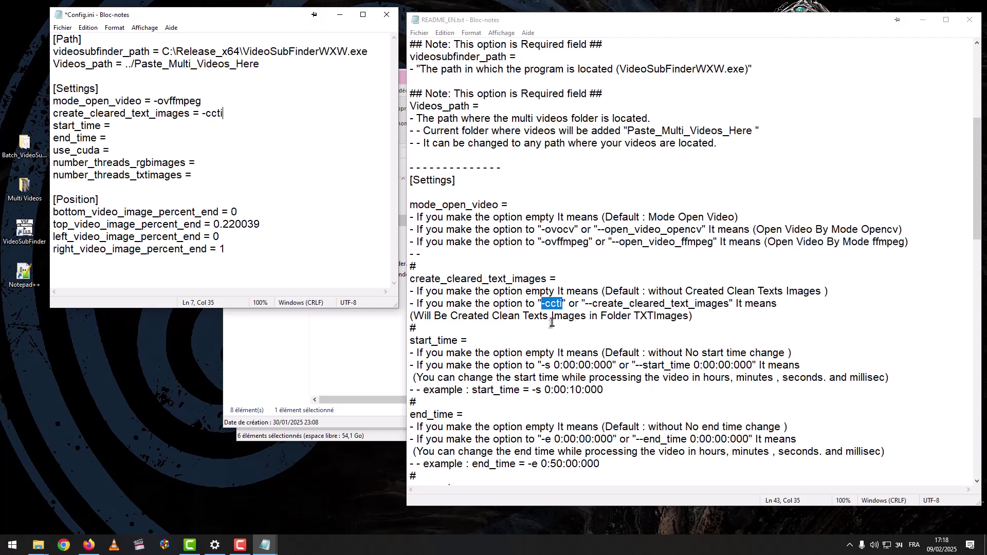
Review the start_time options in the README and copy --start_time 0:00:00:000 into the start_time setting of Config.ini
{"action": "scroll", "coordinate": [557, 321], "scroll_direction": "down", "scroll_amount": 2}
{"action": "left_click_drag", "start_coordinate": [470, 265], "coordinate": [409, 266]}
{"action": "left_click_drag", "start_coordinate": [525, 279], "coordinate": [553, 279]}
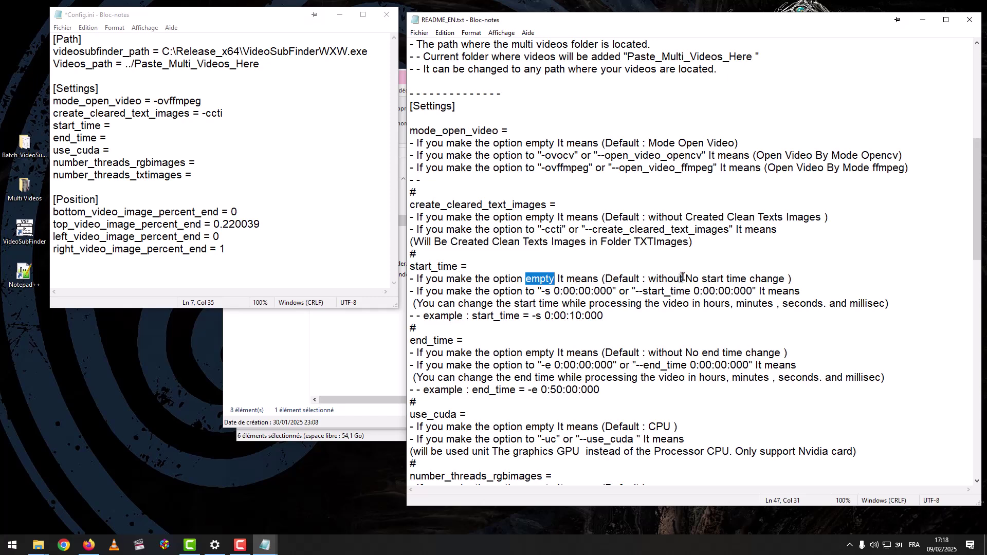
{"action": "left_click", "coordinate": [182, 130]}
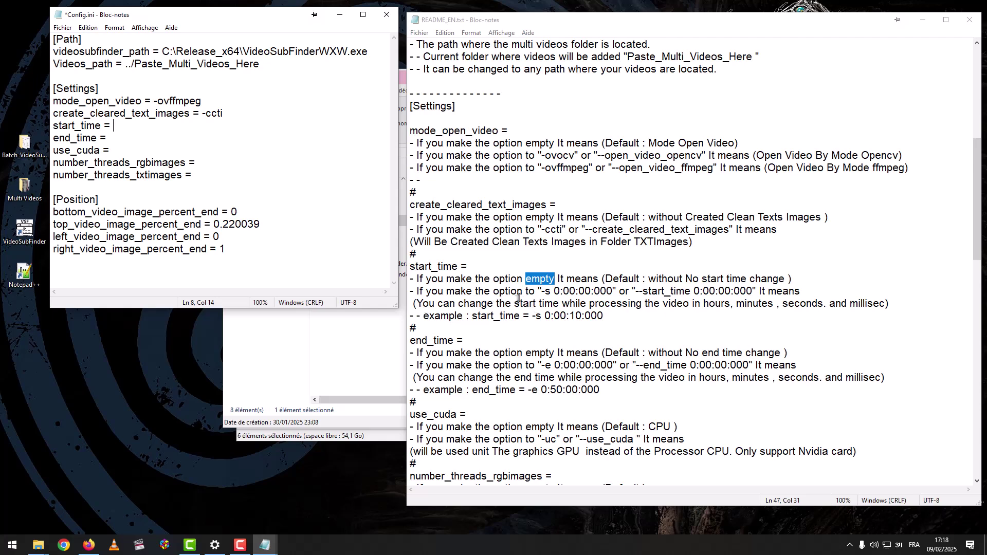
{"action": "left_click_drag", "start_coordinate": [539, 291], "coordinate": [611, 291]}
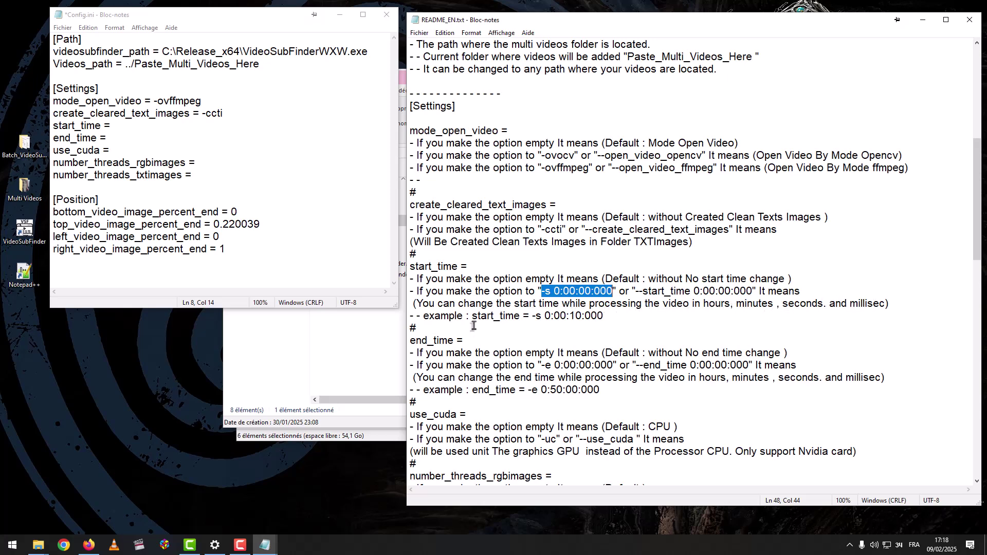
{"action": "left_click", "coordinate": [621, 298]}
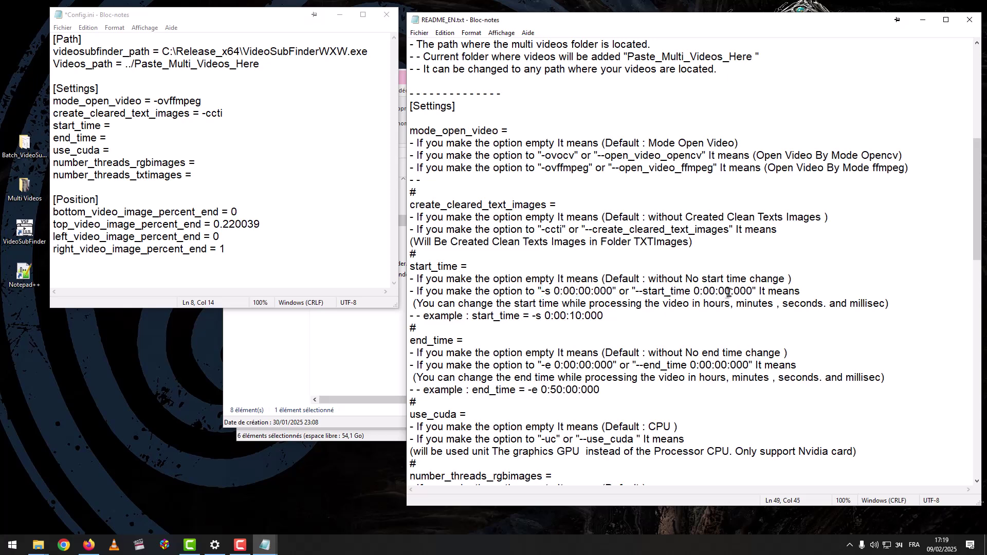
{"action": "left_click_drag", "start_coordinate": [750, 290], "coordinate": [634, 291]}
{"action": "key", "text": "ctrl+c"}
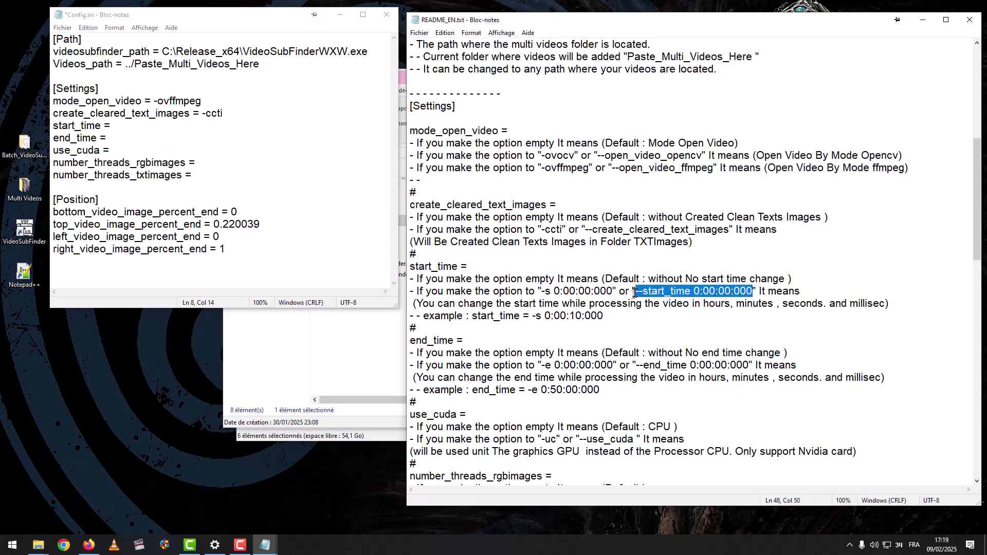
{"action": "left_click", "coordinate": [114, 125]}
{"action": "key", "text": "ctrl+v"}
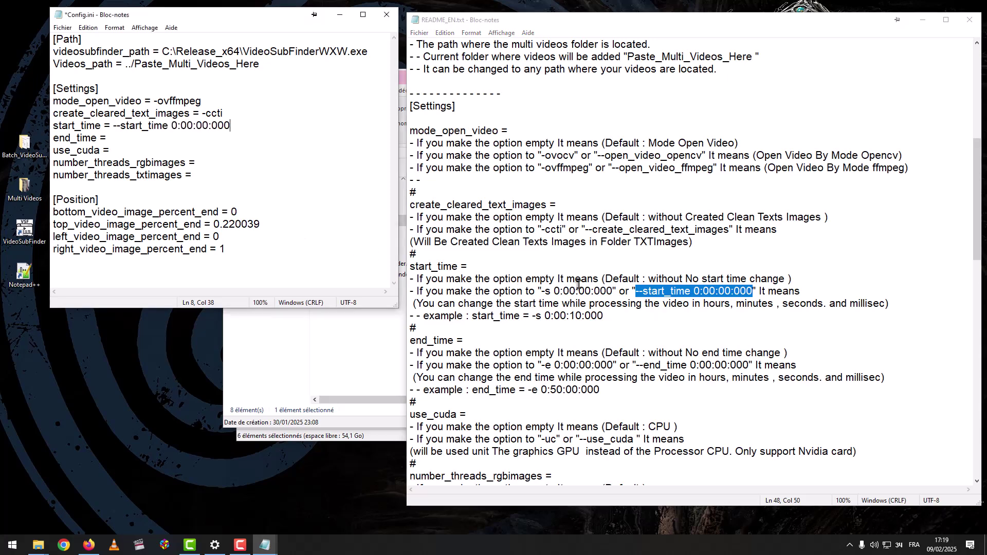
Replace the start_time value in Config.ini with the README's short form, -s 0:00:00:000
{"action": "left_click_drag", "start_coordinate": [613, 292], "coordinate": [548, 291]}
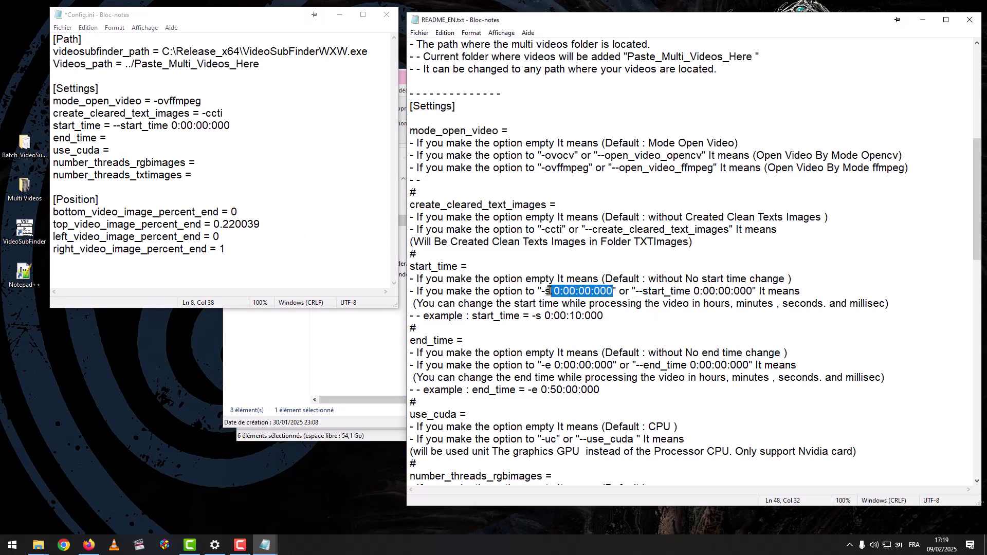
{"action": "left_click_drag", "start_coordinate": [251, 127], "coordinate": [112, 130]}
{"action": "type", "text": "-s 0:00:00:000"}
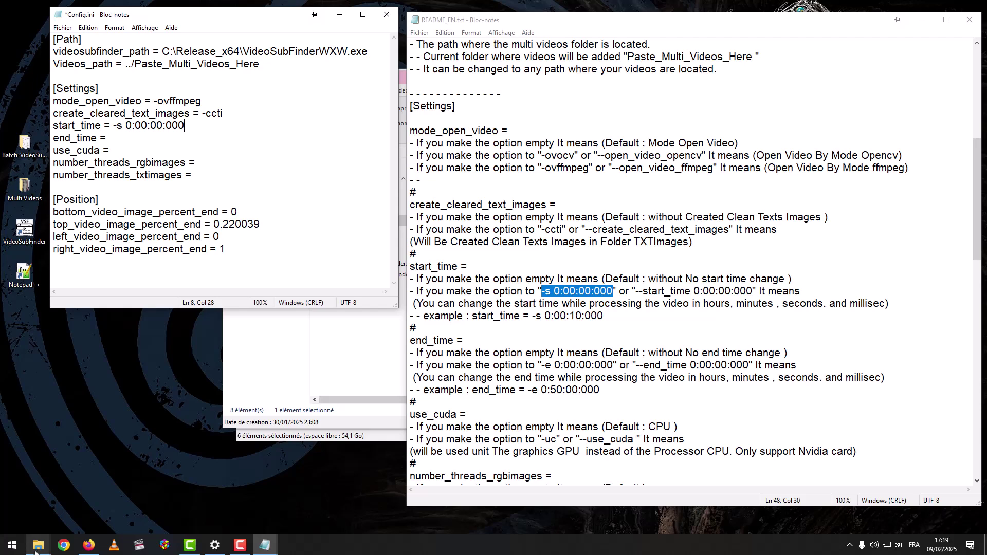
Go to the Multi Videos folder and open To A Theater Near You.mp4 in the media player
{"action": "mouse_move", "coordinate": [39, 544]}
{"action": "left_click", "coordinate": [107, 510]}
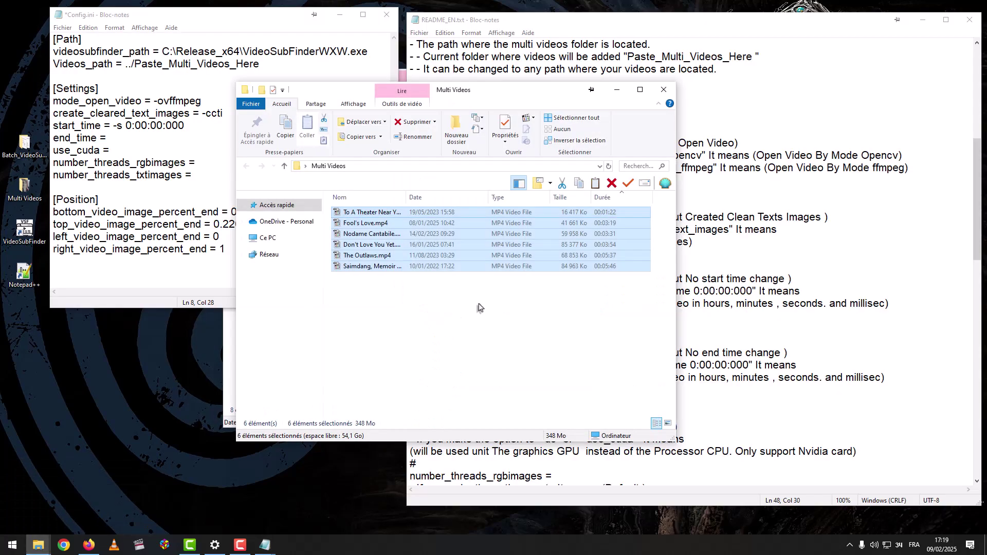
{"action": "left_click", "coordinate": [478, 305]}
{"action": "left_click", "coordinate": [387, 215]}
{"action": "double_click", "coordinate": [386, 215]}
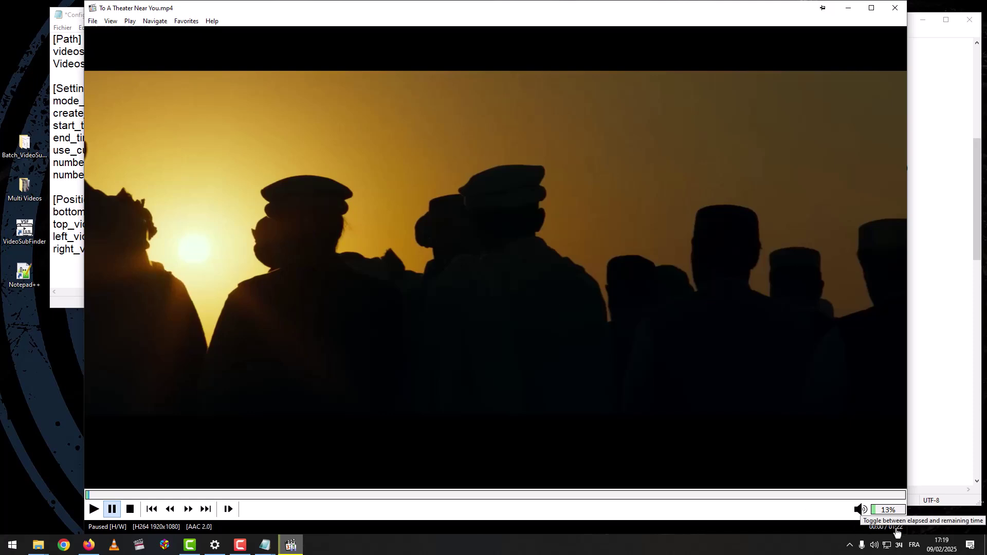
Shrink the player window, find the subtitle at 00:05, and set start_time in Config.ini to -s 0:00:05:000
{"action": "left_click_drag", "start_coordinate": [86, 3], "coordinate": [408, 154]}
{"action": "left_click_drag", "start_coordinate": [552, 225], "coordinate": [397, 90]}
{"action": "left_click", "coordinate": [320, 268]}
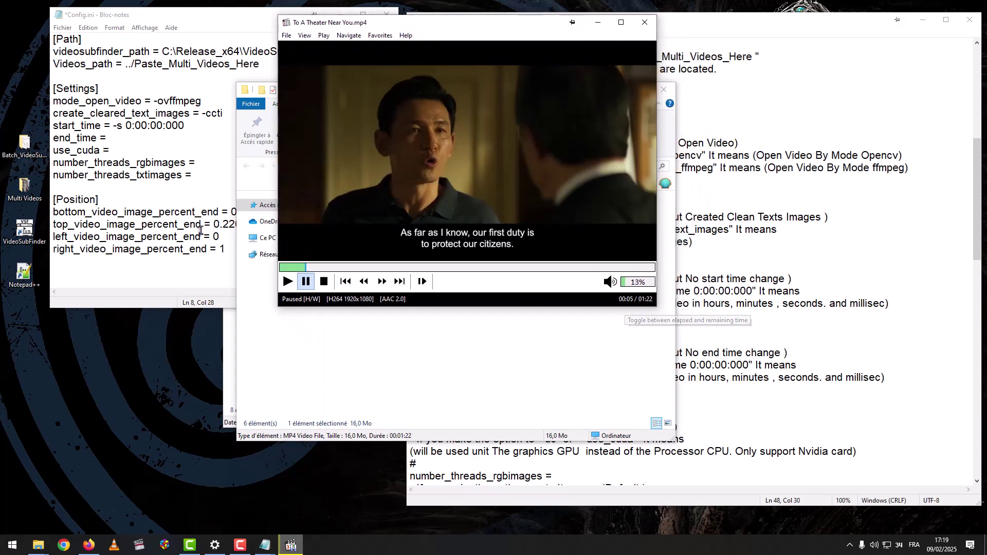
{"action": "left_click_drag", "start_coordinate": [156, 125], "coordinate": [159, 127]}
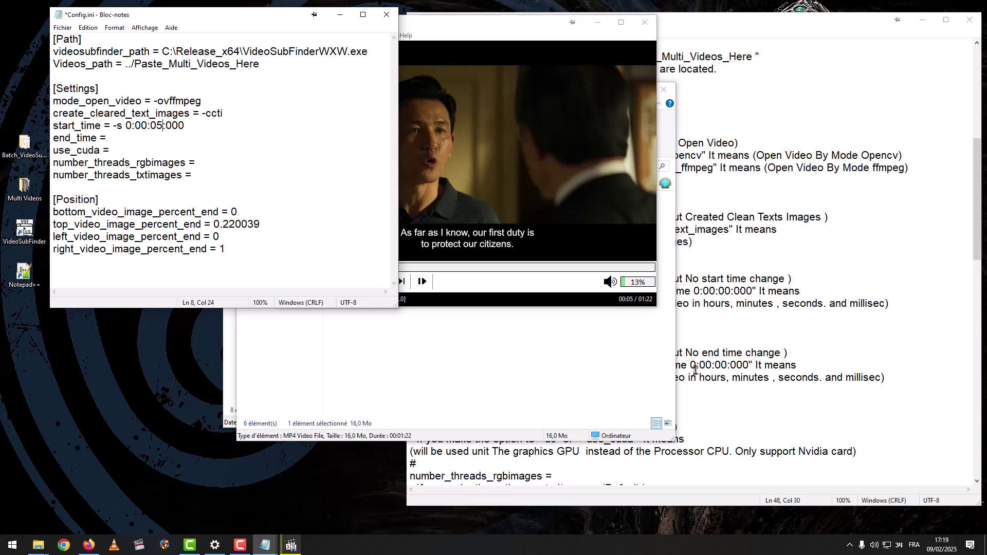
Review the README's end_time section, covering the empty default, the -e and --end_time options, and the time format
{"action": "left_click", "coordinate": [592, 377]}
{"action": "left_click", "coordinate": [460, 345]}
{"action": "left_click_drag", "start_coordinate": [469, 340], "coordinate": [404, 341]}
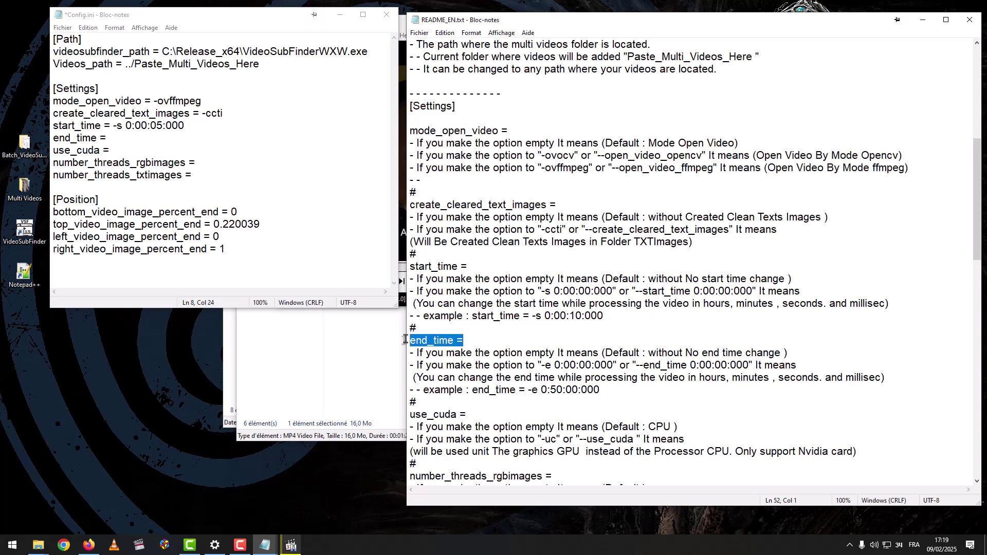
{"action": "scroll", "coordinate": [487, 314], "scroll_direction": "down", "scroll_amount": 3}
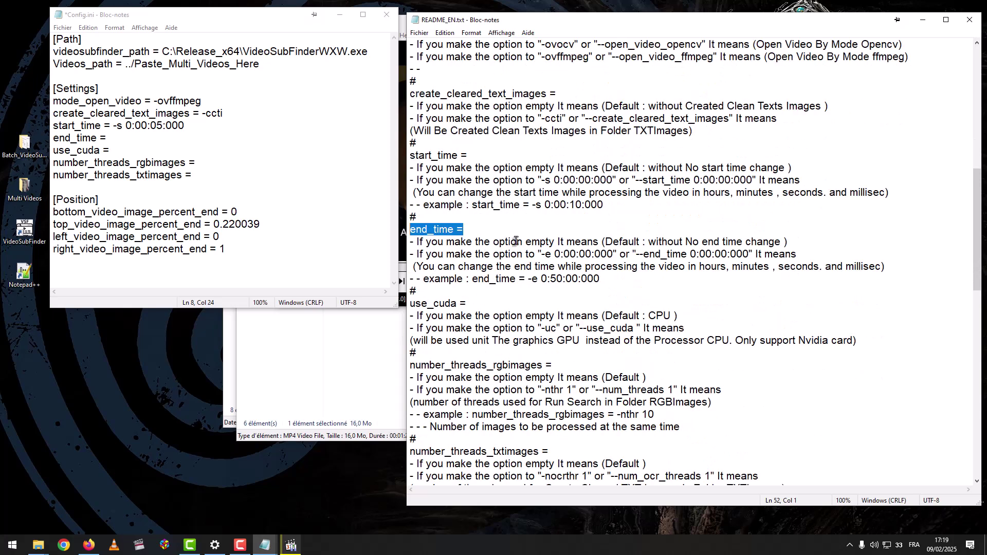
{"action": "left_click_drag", "start_coordinate": [523, 240], "coordinate": [555, 243]}
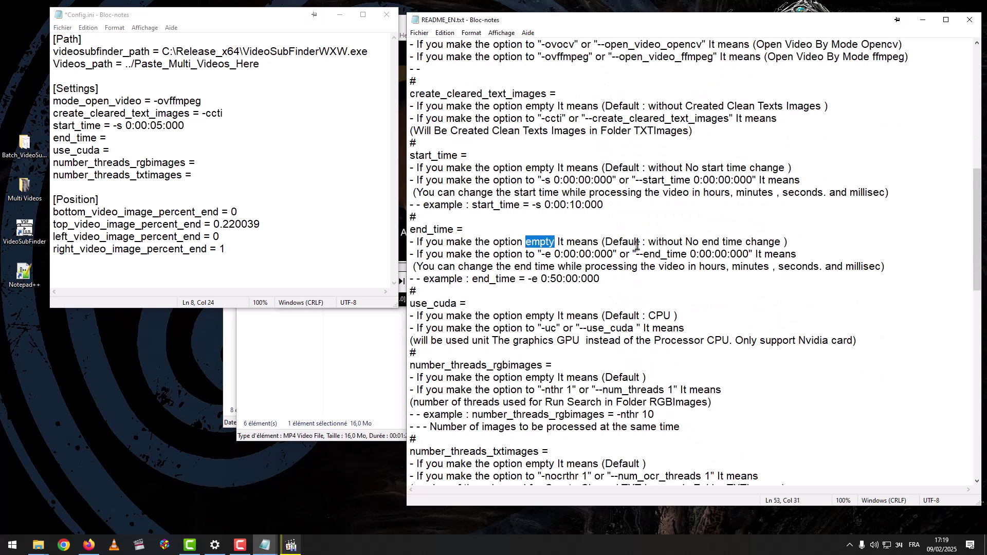
{"action": "left_click", "coordinate": [154, 139]}
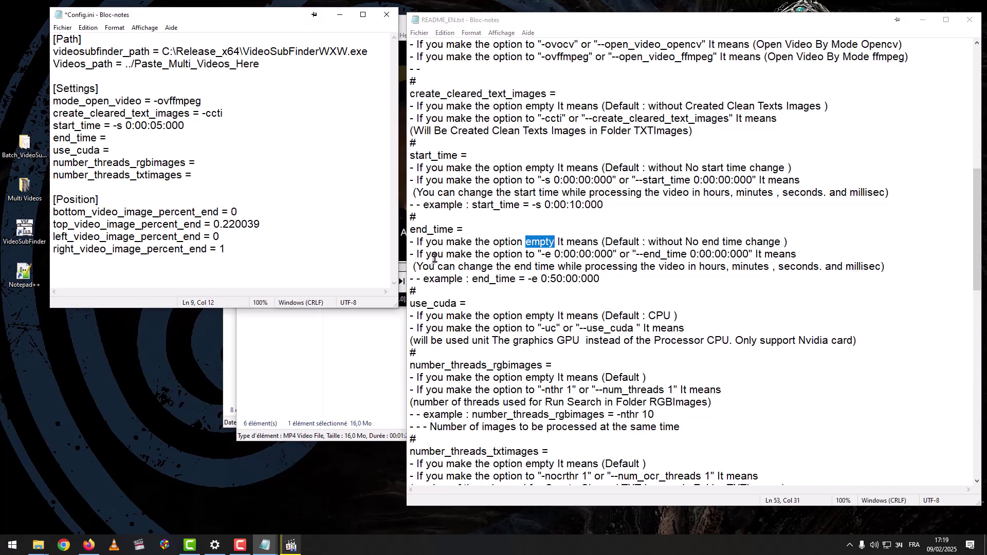
{"action": "left_click_drag", "start_coordinate": [540, 253], "coordinate": [759, 255]}
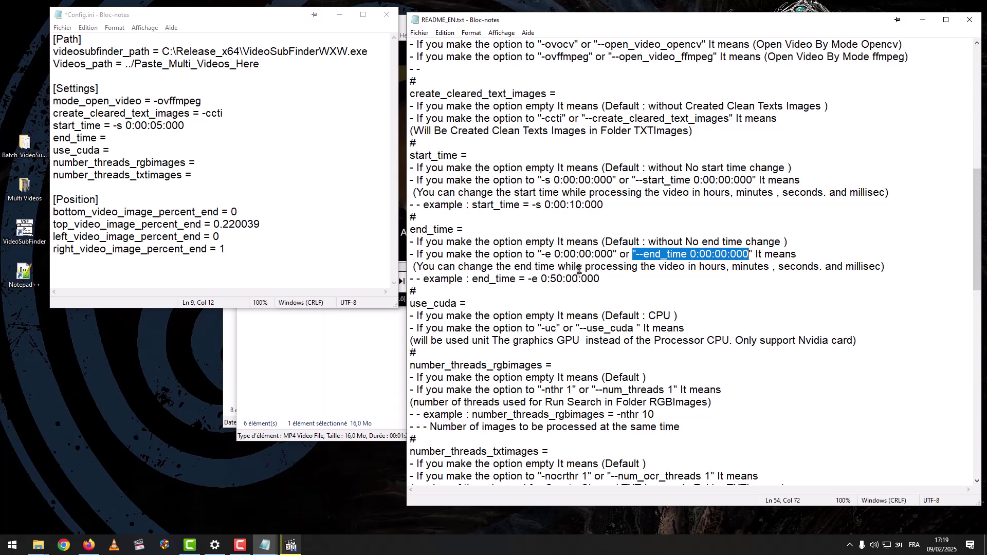
{"action": "left_click", "coordinate": [705, 268]}
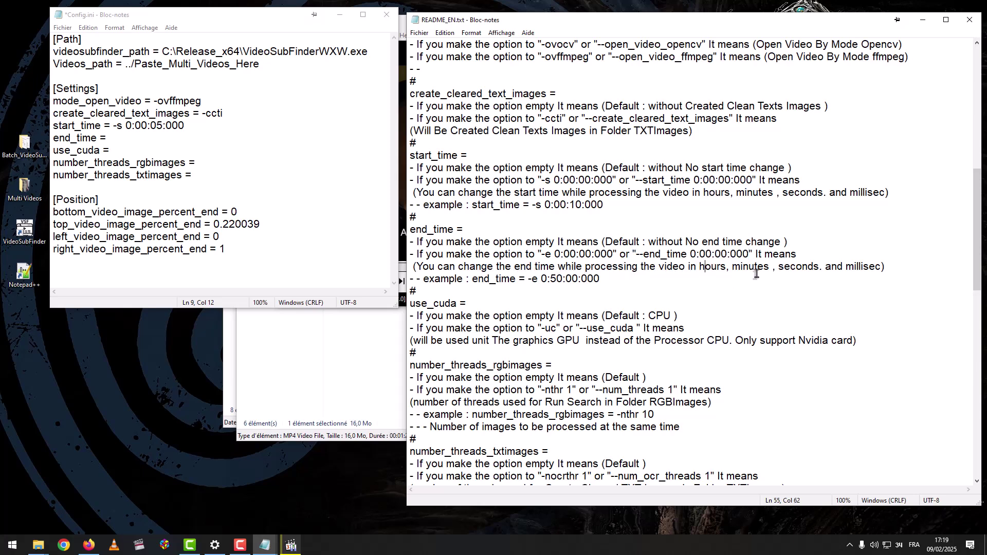
{"action": "left_click", "coordinate": [801, 272]}
Copy --end_time 0:00:00:000 from the README into the end_time setting of Config.ini
{"action": "left_click", "coordinate": [716, 259]}
{"action": "left_click_drag", "start_coordinate": [748, 254], "coordinate": [635, 255]}
{"action": "key", "text": "ctrl+c"}
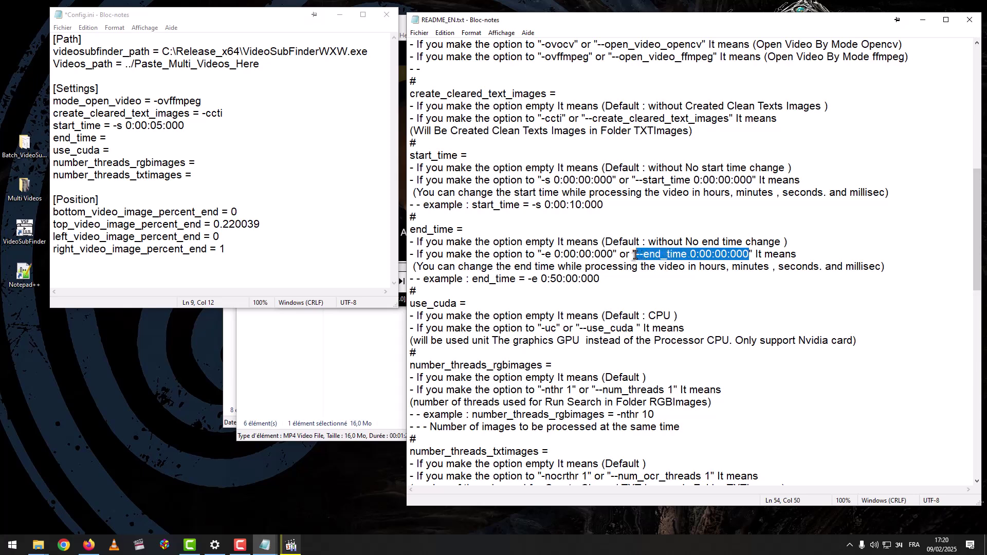
{"action": "left_click", "coordinate": [141, 135]}
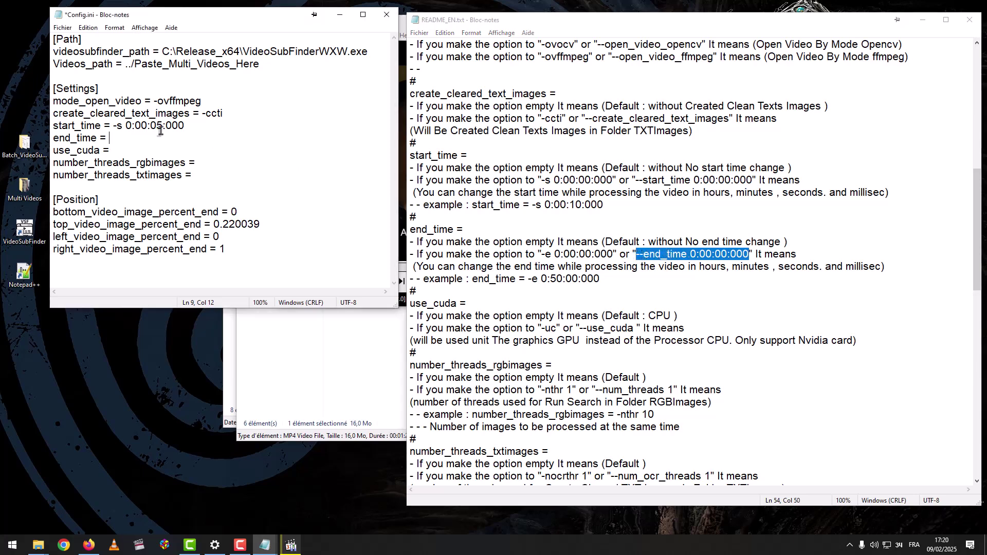
{"action": "key", "text": "ctrl+v"}
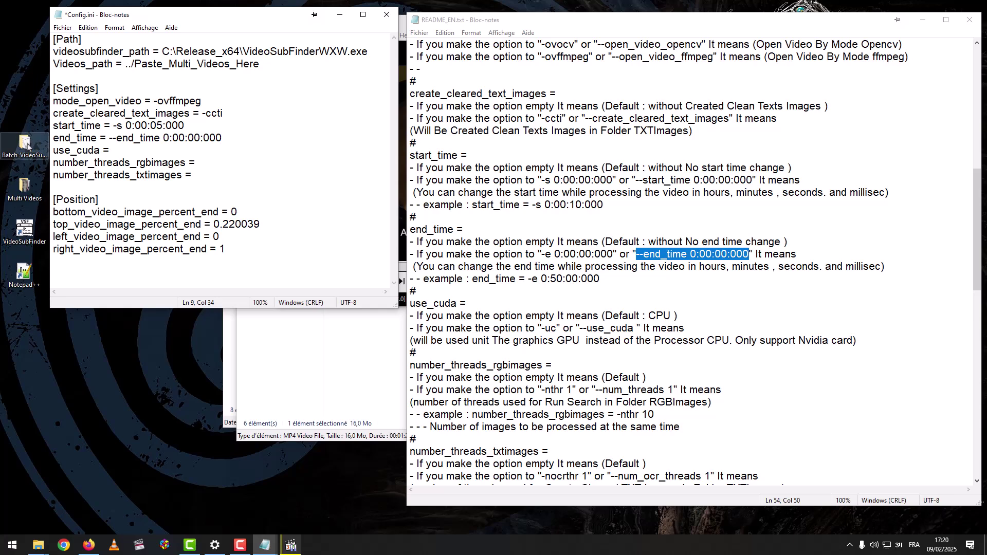
Replace the end_time value in Config.ini with the README's short form, -e 0:00:00:000
{"action": "left_click_drag", "start_coordinate": [613, 253], "coordinate": [540, 256]}
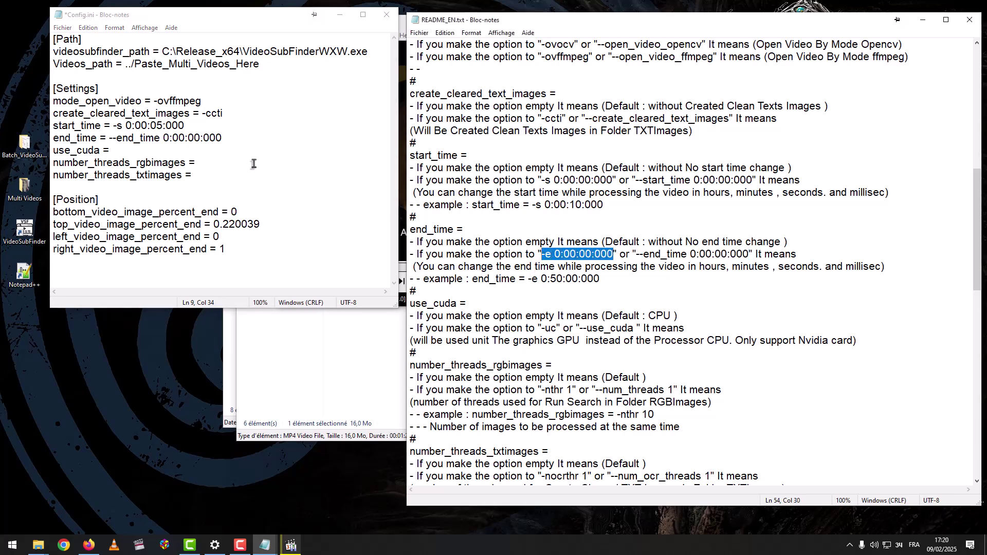
{"action": "left_click_drag", "start_coordinate": [226, 137], "coordinate": [116, 137]}
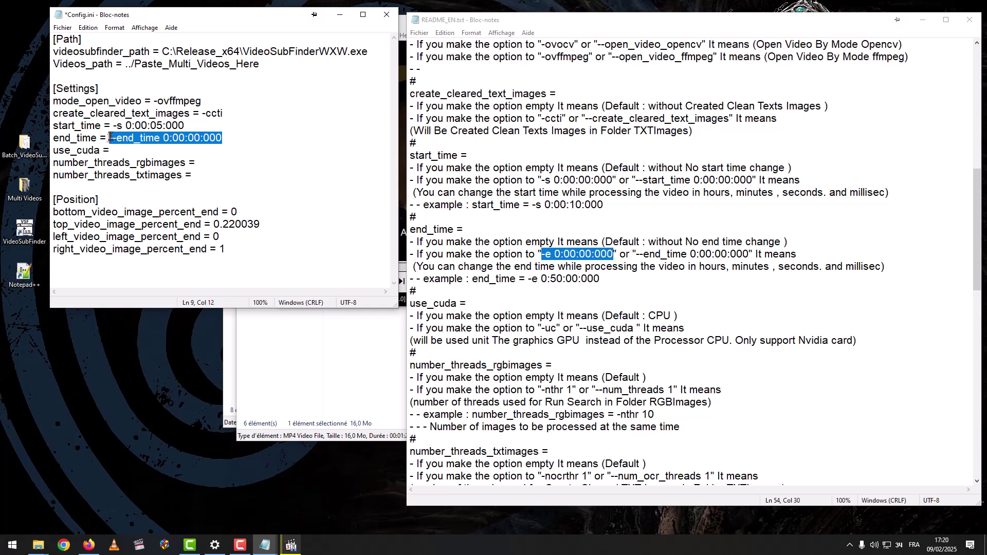
{"action": "type", "text": "-e 0:00:00:000"}
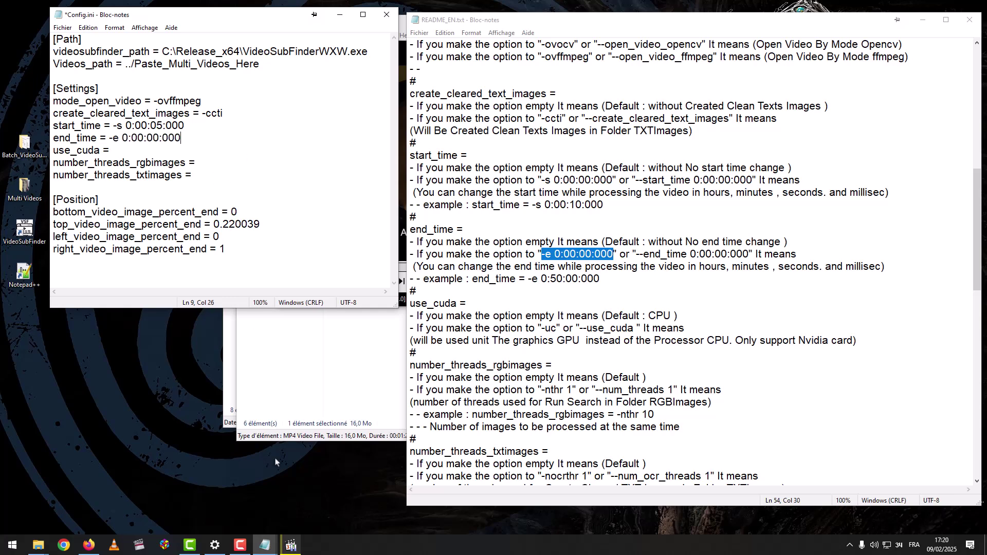
Jump to 01:17 in the paused video and set end_time in Config.ini to -e 0:01:17:000
{"action": "left_click", "coordinate": [291, 545]}
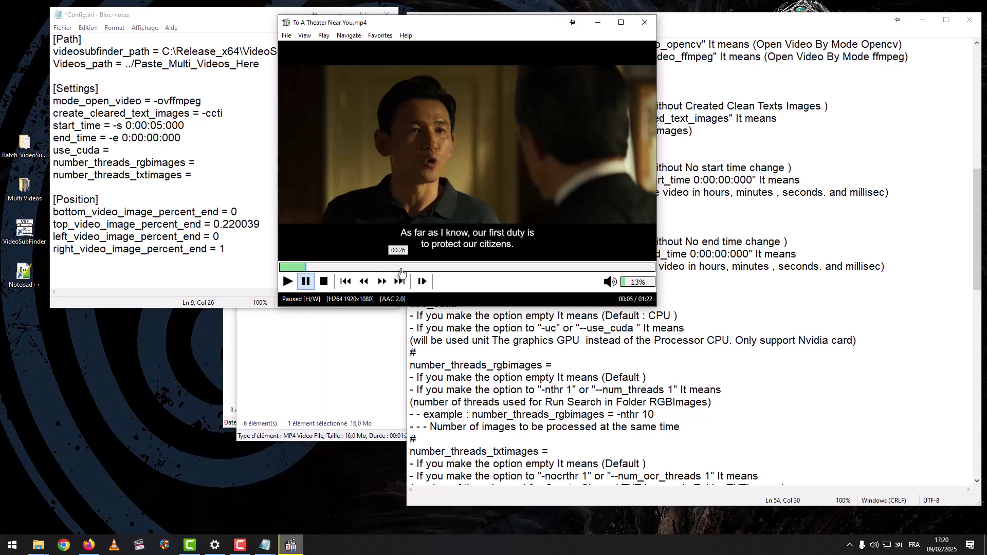
{"action": "left_click", "coordinate": [632, 272]}
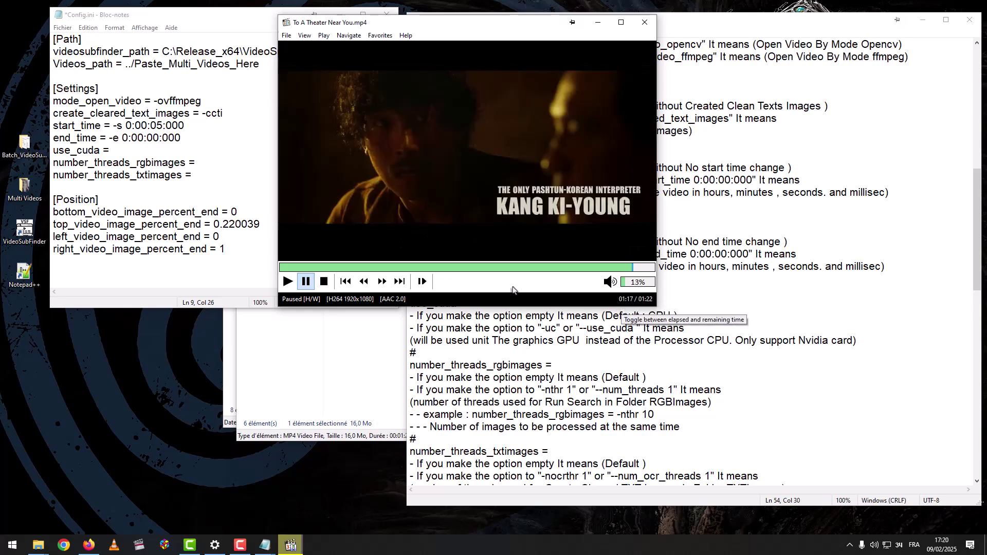
{"action": "left_click", "coordinate": [157, 140]}
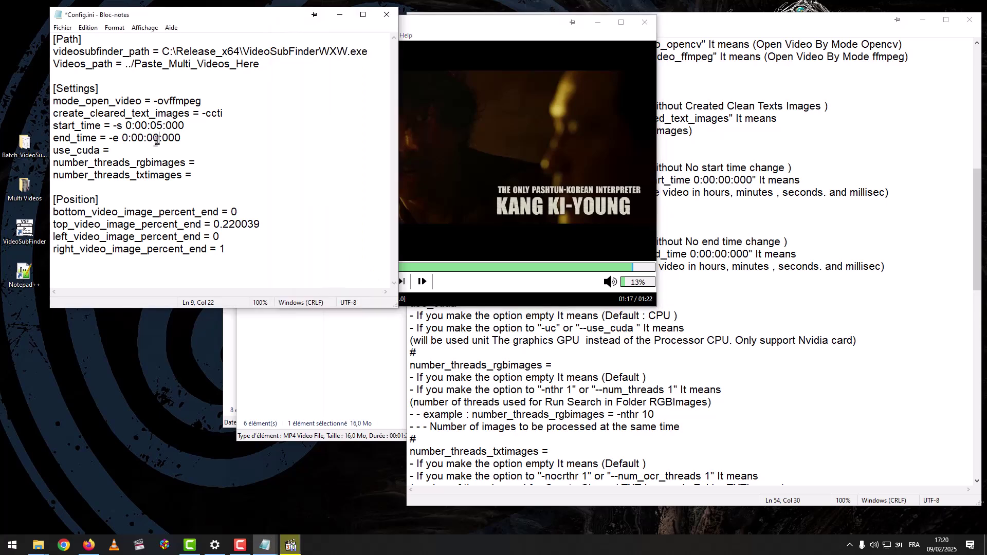
{"action": "left_click_drag", "start_coordinate": [158, 139], "coordinate": [148, 140]}
{"action": "left_click_drag", "start_coordinate": [141, 142], "coordinate": [137, 141]}
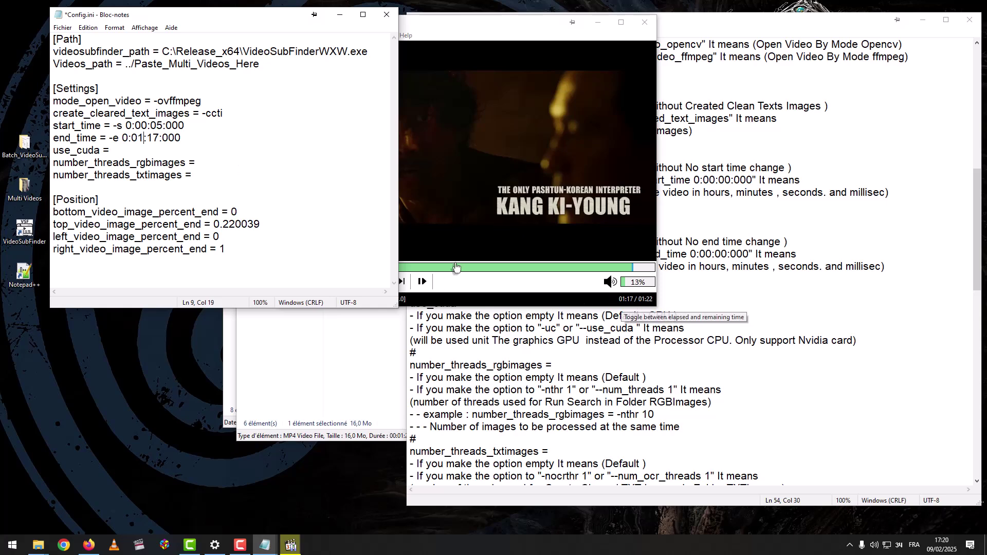
Close the media player and clear the start_time and end_time values in Config.ini
{"action": "left_click", "coordinate": [644, 22]}
{"action": "left_click", "coordinate": [183, 125]}
{"action": "mouse_move", "coordinate": [183, 125]}
{"action": "left_mouse_down"}
{"action": "mouse_move", "coordinate": [111, 126]}
{"action": "mouse_move", "coordinate": [127, 138]}
{"action": "mouse_move", "coordinate": [188, 137]}
{"action": "left_mouse_up"}
{"action": "key", "text": "BackSpace"}
{"action": "key", "text": "BackSpace"}
Review the README's use_cuda section, covering the empty default, the -uc and --use_cuda options, and the supported graphics cards
{"action": "left_click", "coordinate": [615, 319]}
{"action": "scroll", "coordinate": [615, 319], "scroll_direction": "down", "scroll_amount": 3}
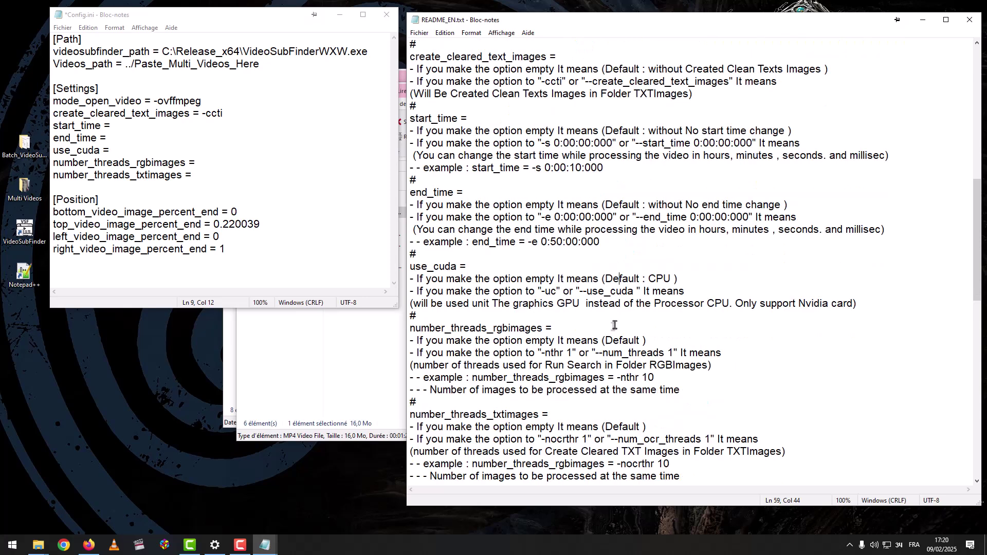
{"action": "left_click_drag", "start_coordinate": [476, 193], "coordinate": [413, 193]}
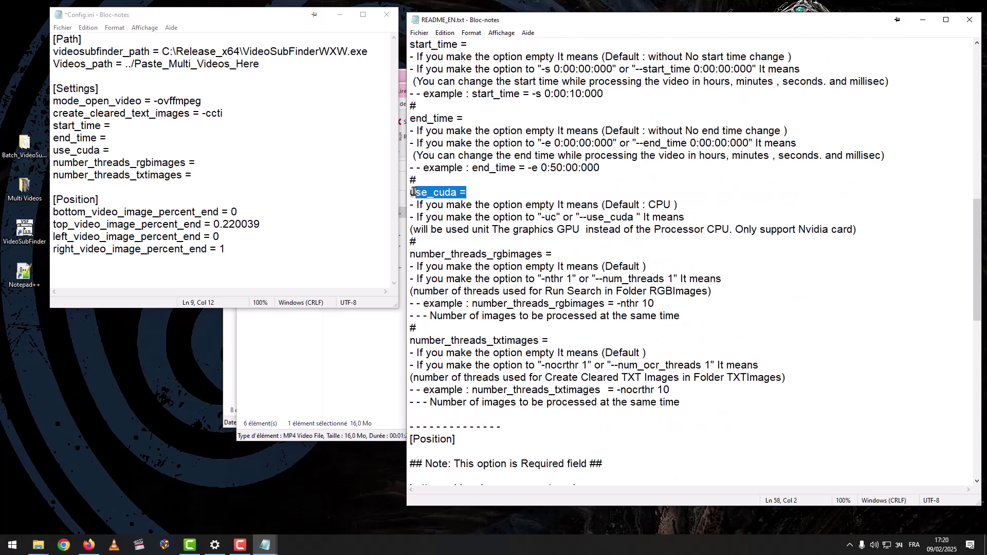
{"action": "left_click", "coordinate": [559, 218]}
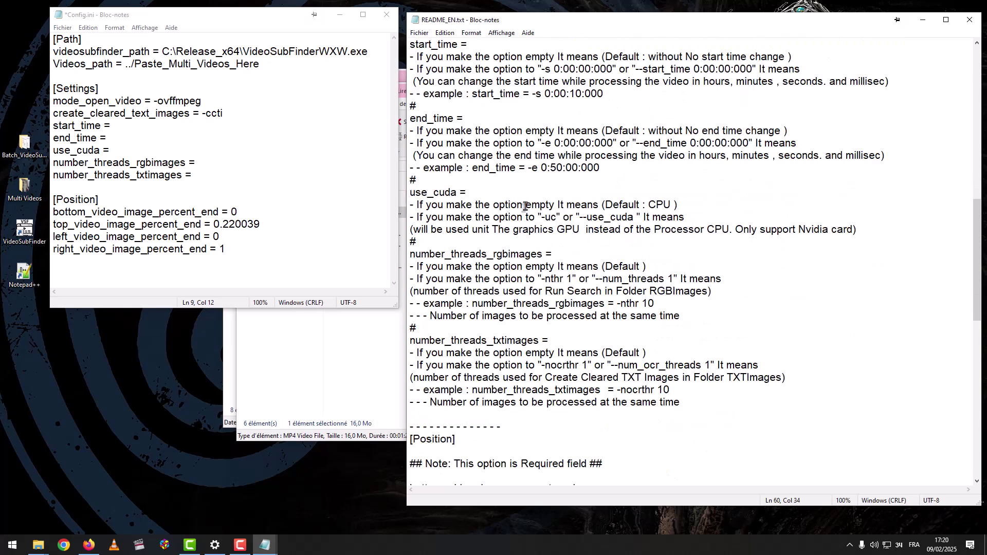
{"action": "left_click_drag", "start_coordinate": [528, 206], "coordinate": [553, 206]}
{"action": "left_click", "coordinate": [175, 148]}
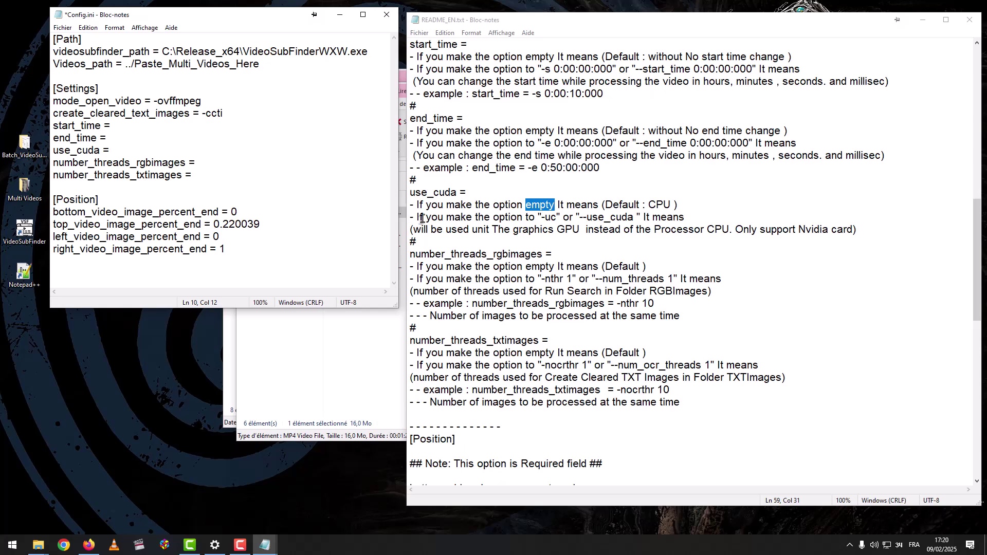
{"action": "left_click_drag", "start_coordinate": [541, 218], "coordinate": [634, 216]}
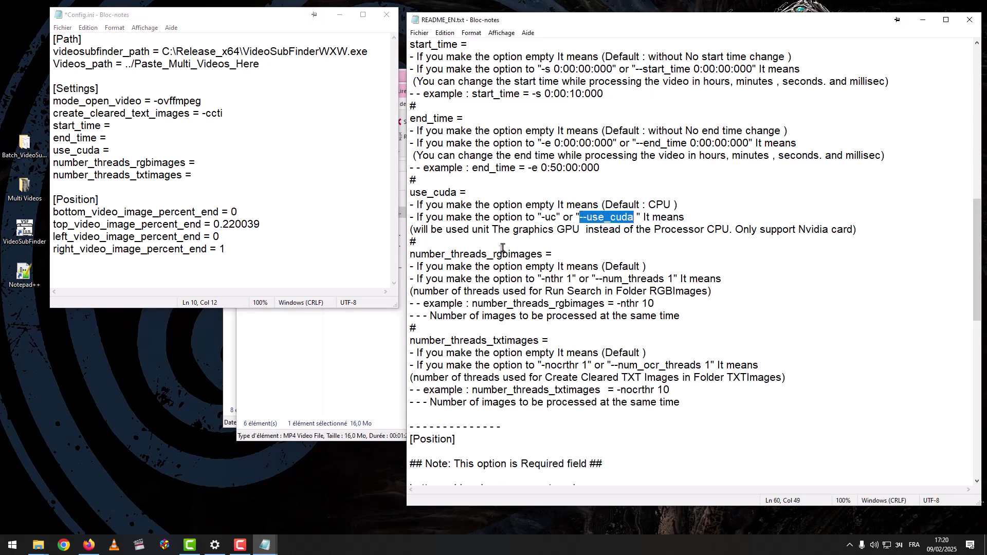
{"action": "left_click_drag", "start_coordinate": [515, 231], "coordinate": [579, 230]}
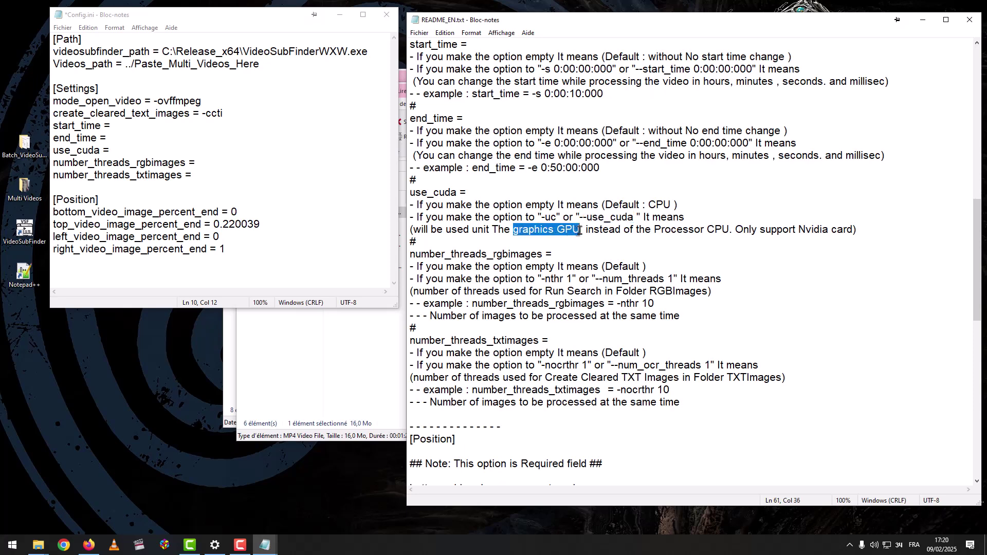
{"action": "left_click_drag", "start_coordinate": [654, 230], "coordinate": [729, 230]}
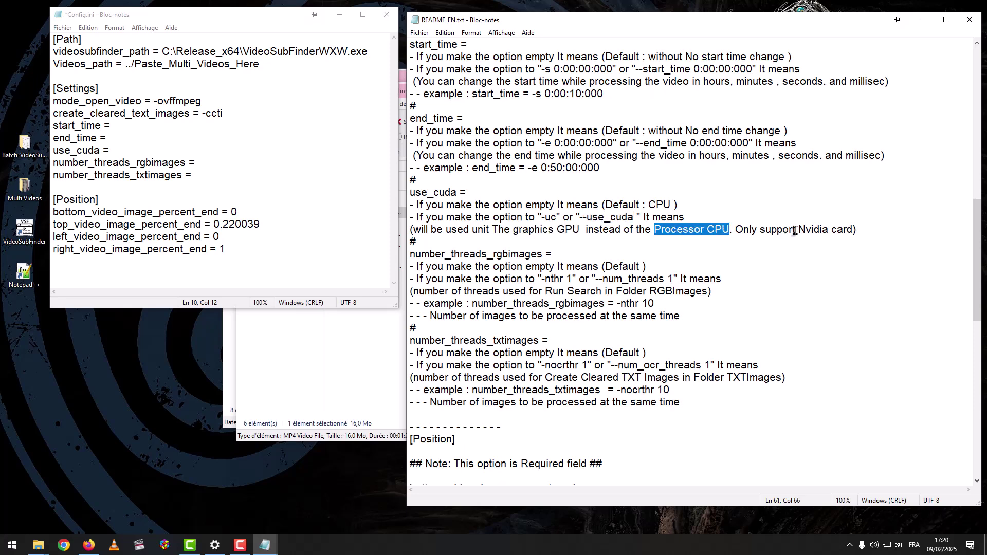
{"action": "left_click_drag", "start_coordinate": [850, 230], "coordinate": [795, 230]}
{"action": "left_click", "coordinate": [764, 220]}
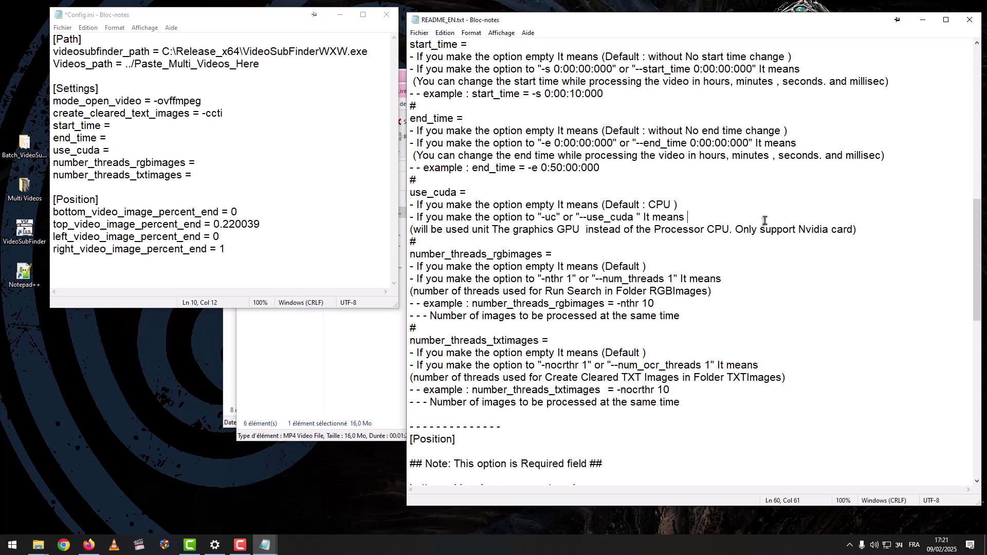
Copy --use_cuda from the README into the use_cuda setting of Config.ini
{"action": "left_click_drag", "start_coordinate": [633, 217], "coordinate": [579, 218]}
{"action": "key", "text": "ctrl+c"}
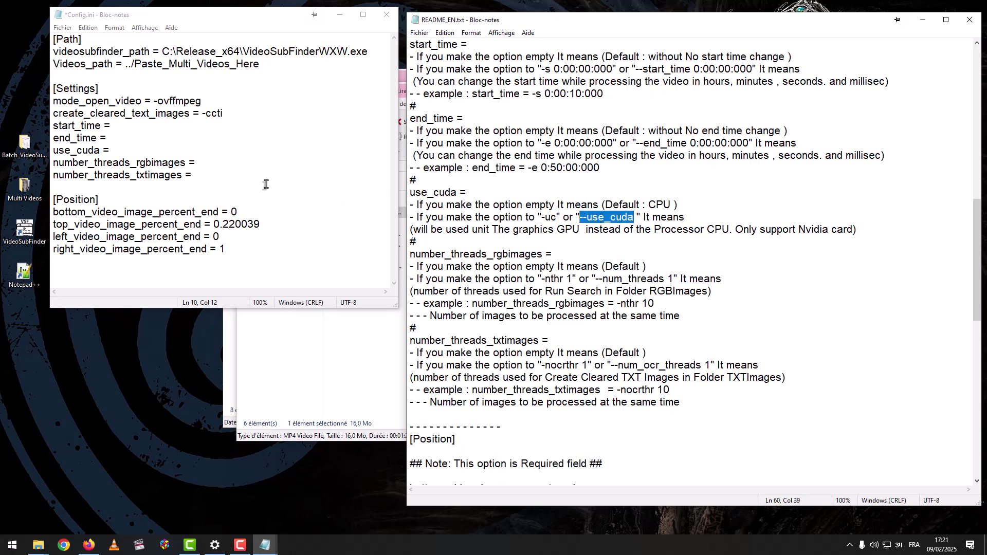
{"action": "left_click", "coordinate": [166, 150]}
{"action": "key", "text": "ctrl+v"}
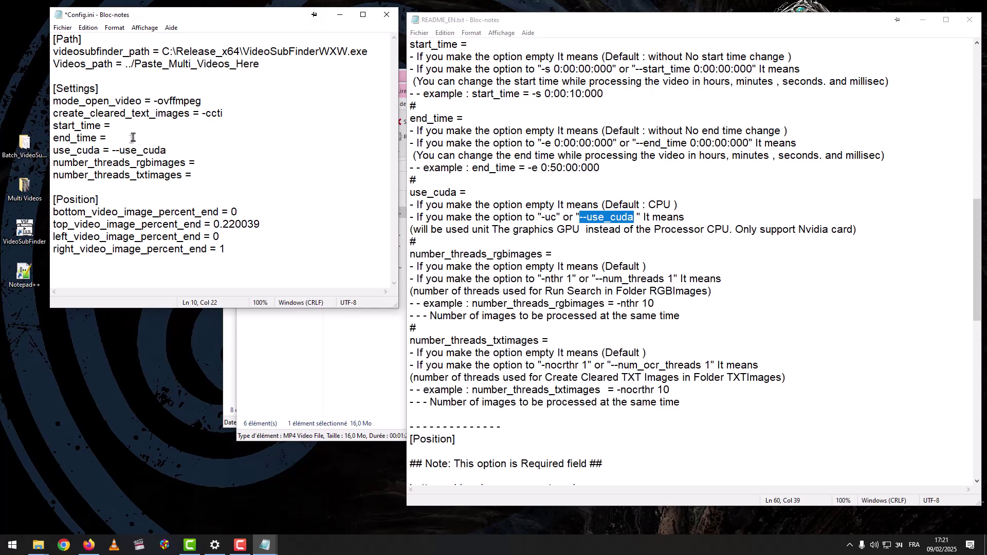
Try the README's short form -uc as the use_cuda value in Config.ini and clear the setting again
{"action": "left_click", "coordinate": [554, 217]}
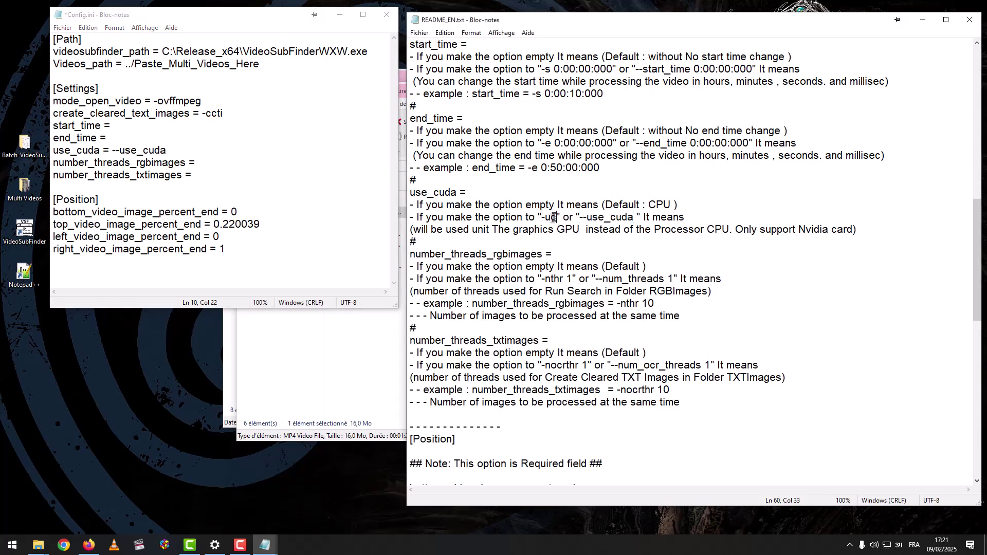
{"action": "left_click_drag", "start_coordinate": [554, 217], "coordinate": [544, 219]}
{"action": "left_click_drag", "start_coordinate": [167, 150], "coordinate": [112, 149]}
{"action": "type", "text": "-uc"}
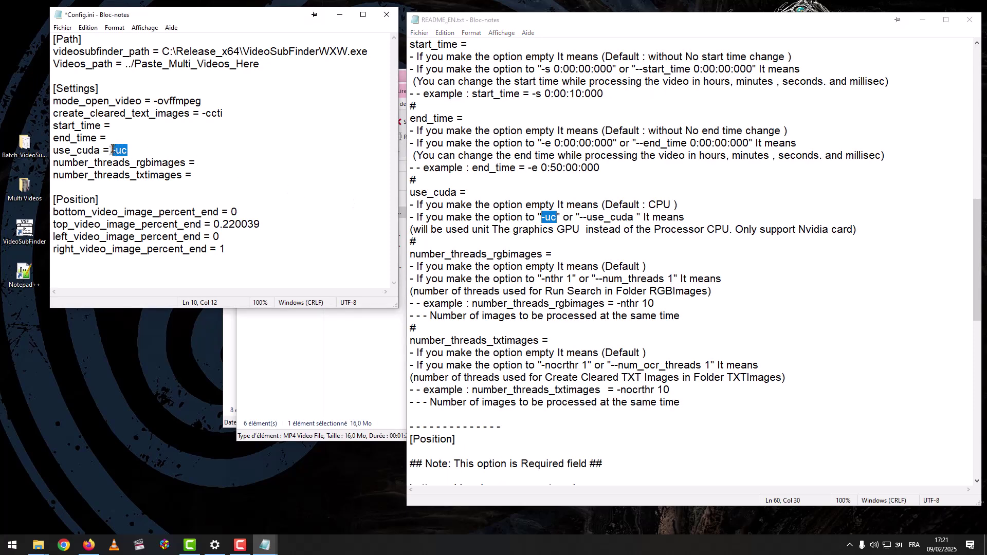
{"action": "key", "text": "Delete"}
Review the README's number_threads_rgbimages section, covering the empty default, the -nthr and --num_threads options, and the example
{"action": "left_click", "coordinate": [220, 166]}
{"action": "scroll", "coordinate": [449, 205], "scroll_direction": "down", "scroll_amount": 2}
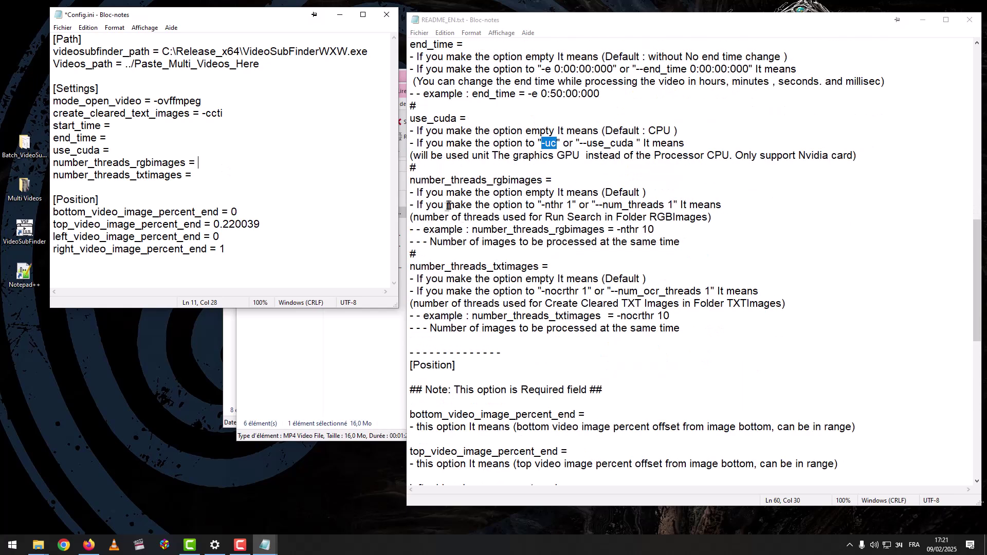
{"action": "left_click", "coordinate": [529, 193]}
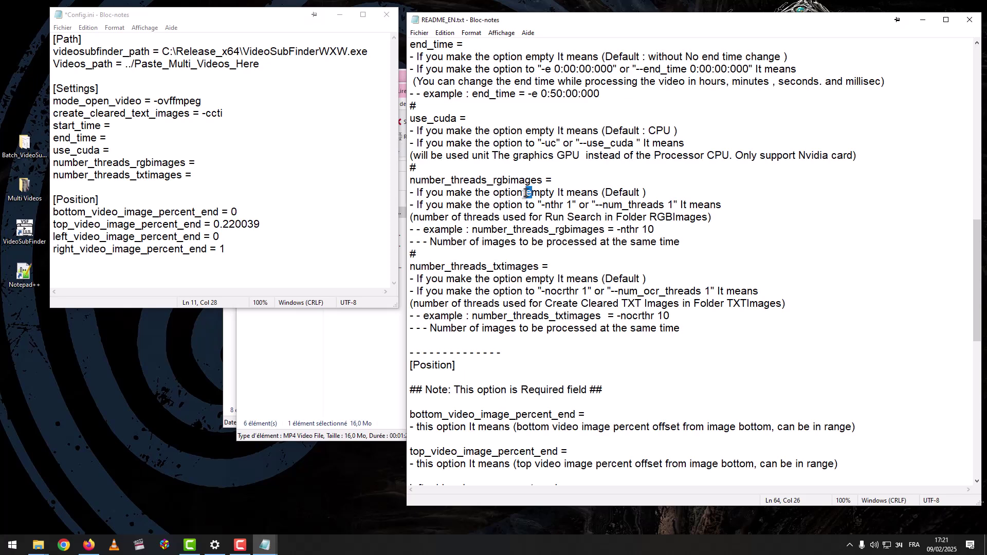
{"action": "double_click", "coordinate": [532, 193]}
{"action": "left_click", "coordinate": [208, 168]}
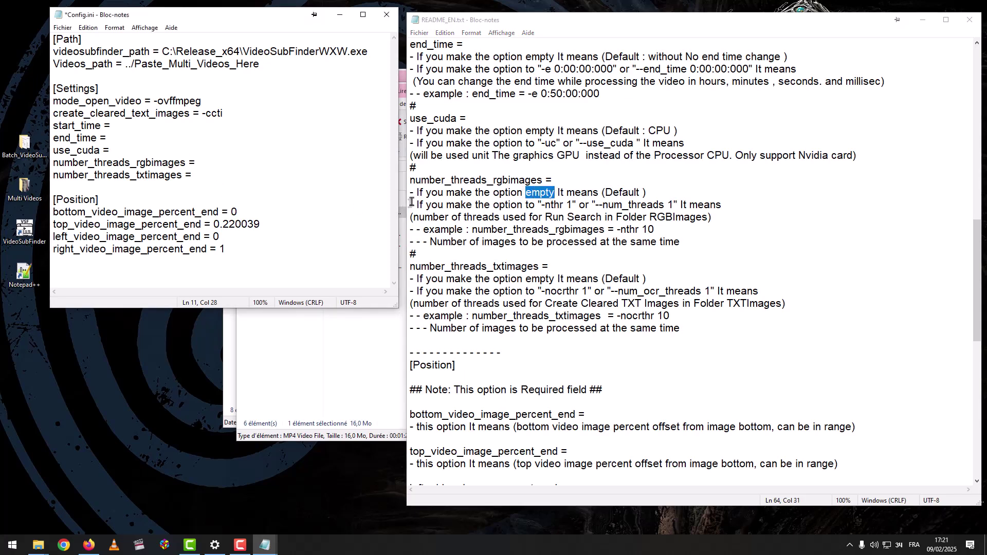
{"action": "left_click_drag", "start_coordinate": [541, 204], "coordinate": [674, 204]}
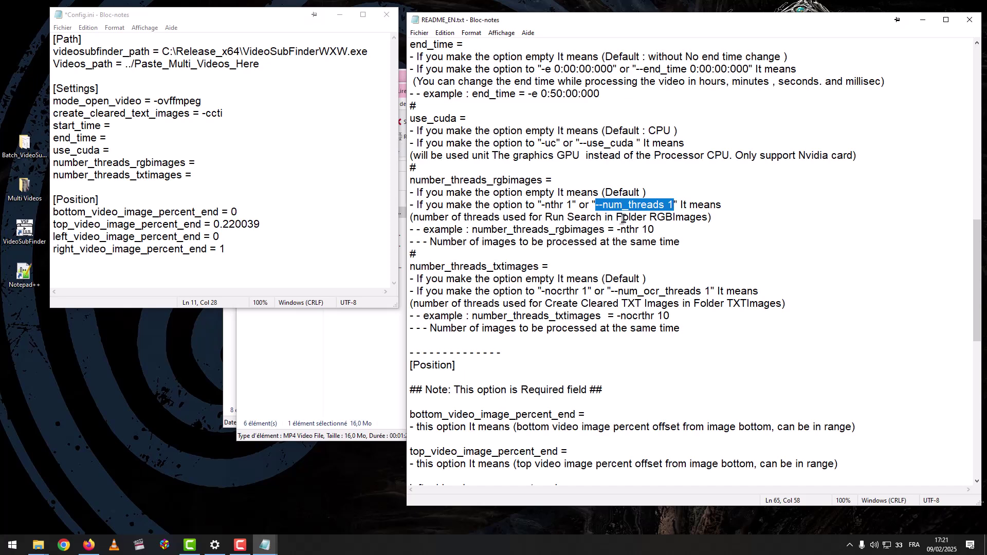
{"action": "left_click_drag", "start_coordinate": [708, 218], "coordinate": [649, 218]}
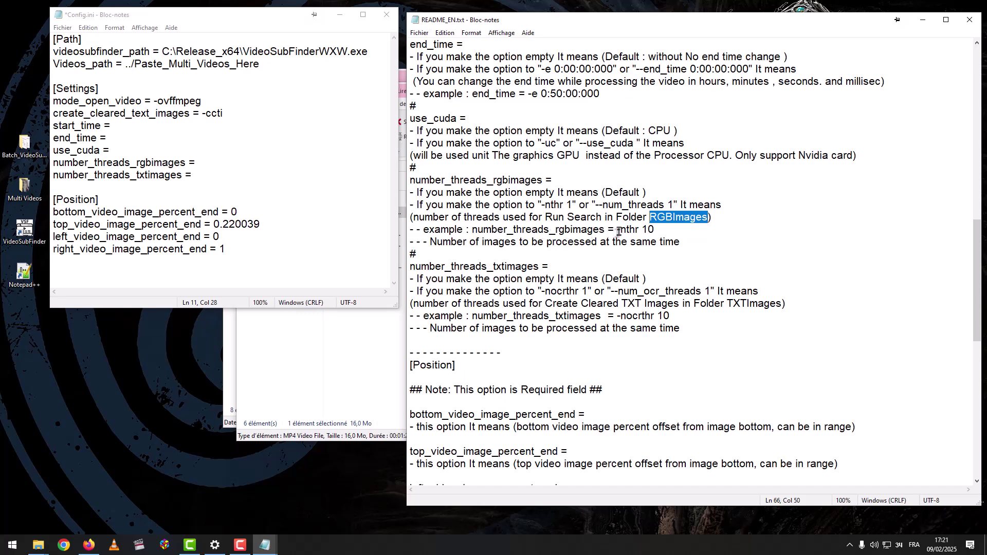
{"action": "left_click", "coordinate": [661, 229]}
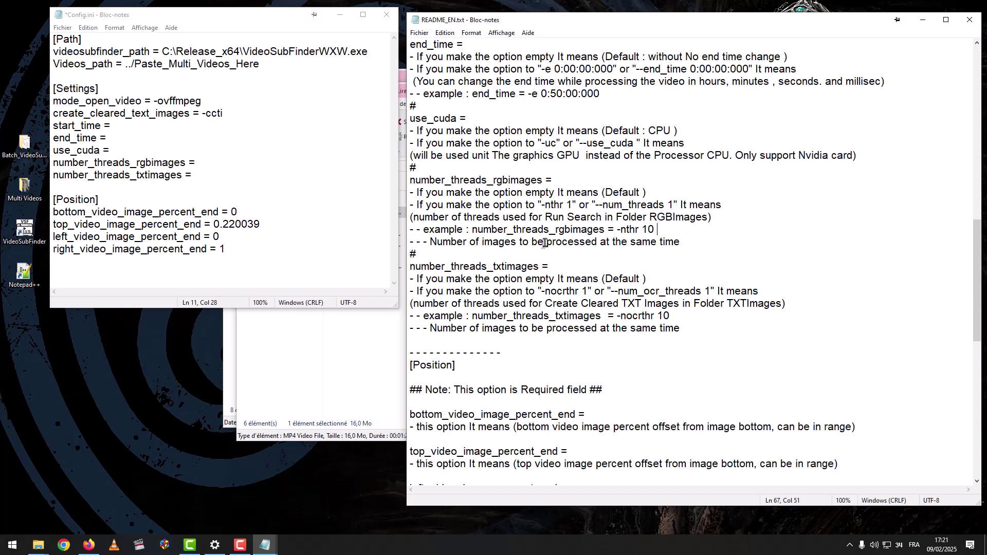
{"action": "left_click", "coordinate": [692, 242]}
Try the README's --num_threads 1 and short form -nthr as the number_threads_rgbimages value in Config.ini and clear the setting again
{"action": "left_click_drag", "start_coordinate": [671, 205], "coordinate": [594, 207]}
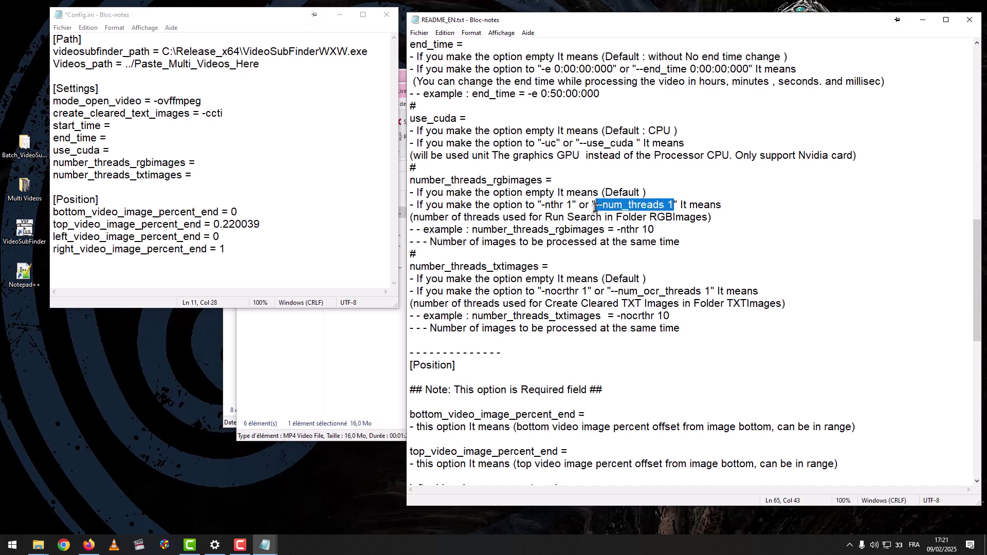
{"action": "key", "text": "ctrl+c"}
{"action": "left_click", "coordinate": [213, 162]}
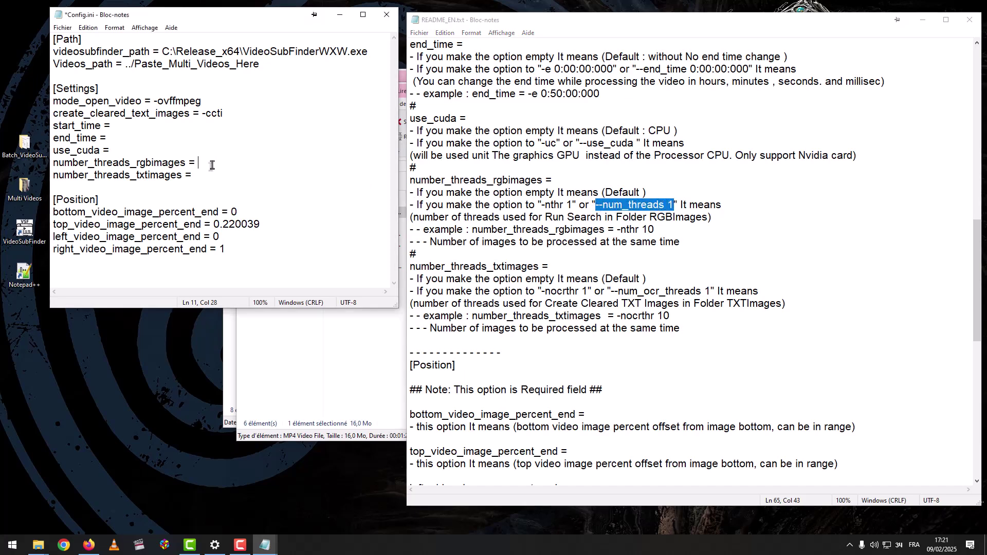
{"action": "key", "text": "ctrl+v"}
{"action": "left_click_drag", "start_coordinate": [571, 204], "coordinate": [542, 206]}
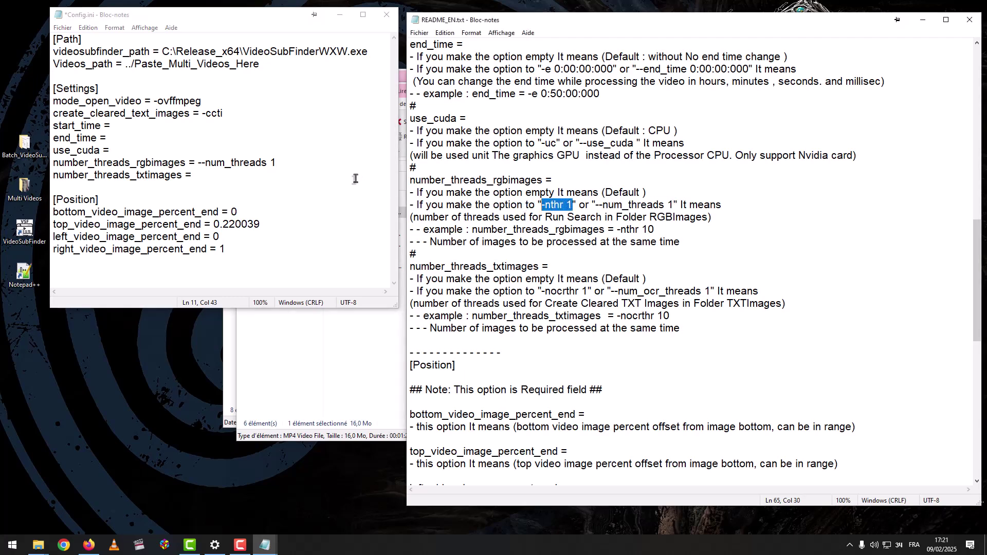
{"action": "left_click_drag", "start_coordinate": [292, 162], "coordinate": [203, 163]}
{"action": "type", "text": "nthr 1"}
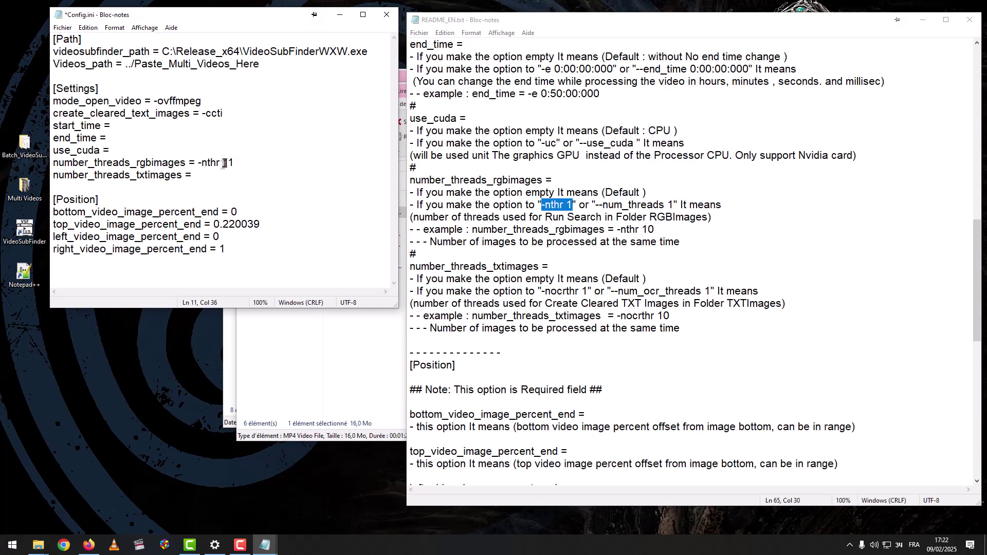
{"action": "left_click_drag", "start_coordinate": [234, 164], "coordinate": [203, 165]}
{"action": "key", "text": "Delete"}
Review the README's number_threads_txtimages section, covering the empty default, the -nocrthr and --num_ocr_threads options, and the TXTImages folder
{"action": "left_click", "coordinate": [504, 293]}
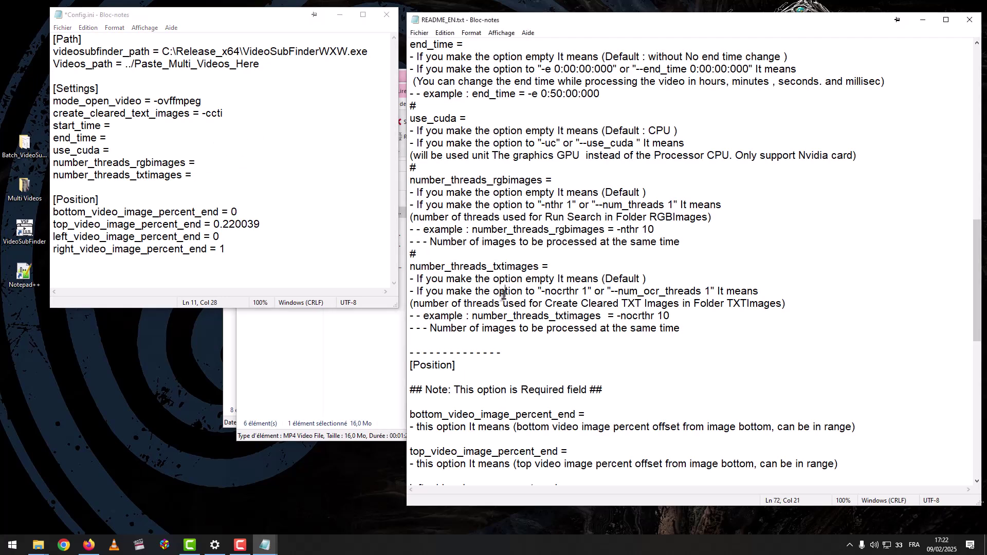
{"action": "scroll", "coordinate": [442, 249], "scroll_direction": "down", "scroll_amount": 1}
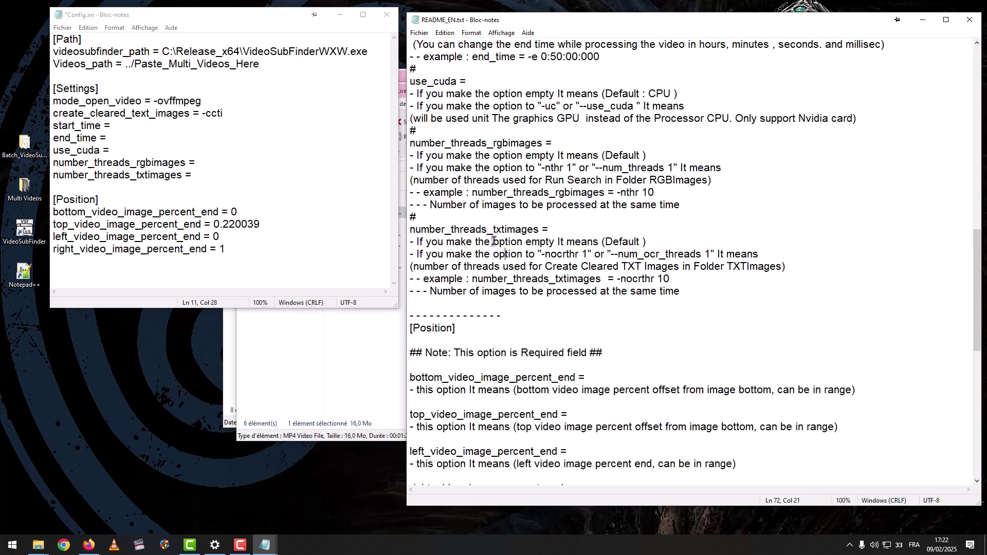
{"action": "left_click_drag", "start_coordinate": [524, 243], "coordinate": [555, 243]}
{"action": "left_click", "coordinate": [218, 176]}
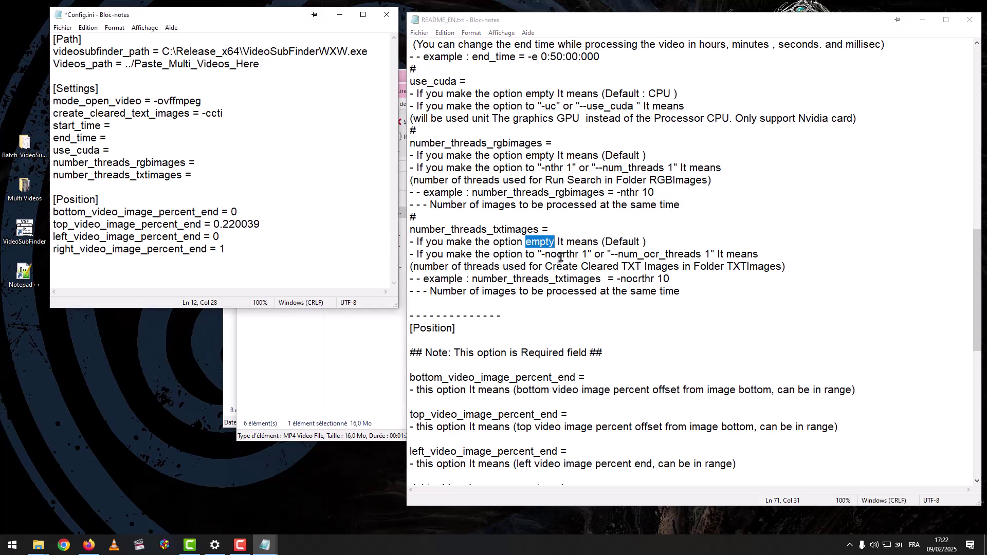
{"action": "left_click_drag", "start_coordinate": [588, 255], "coordinate": [542, 255]}
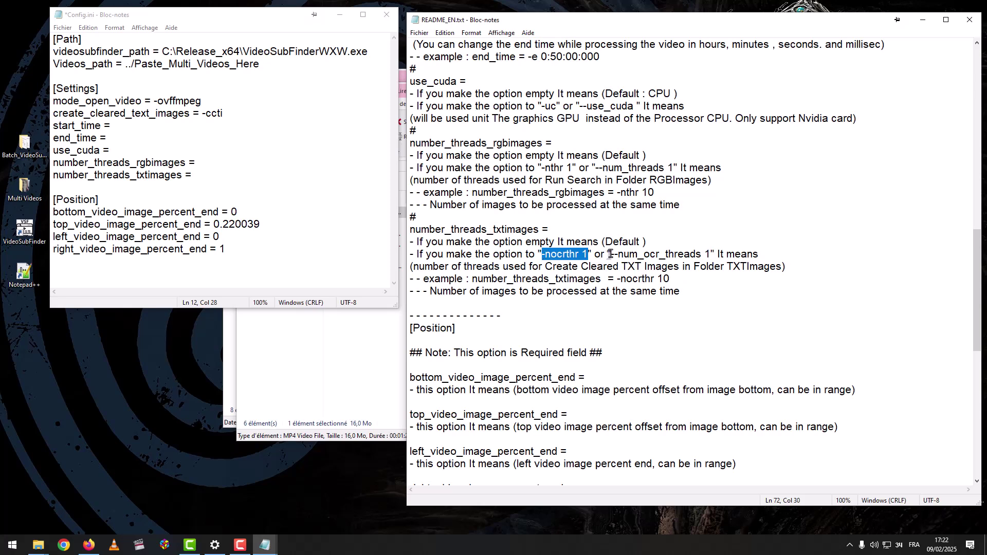
{"action": "left_click_drag", "start_coordinate": [610, 255], "coordinate": [711, 254]}
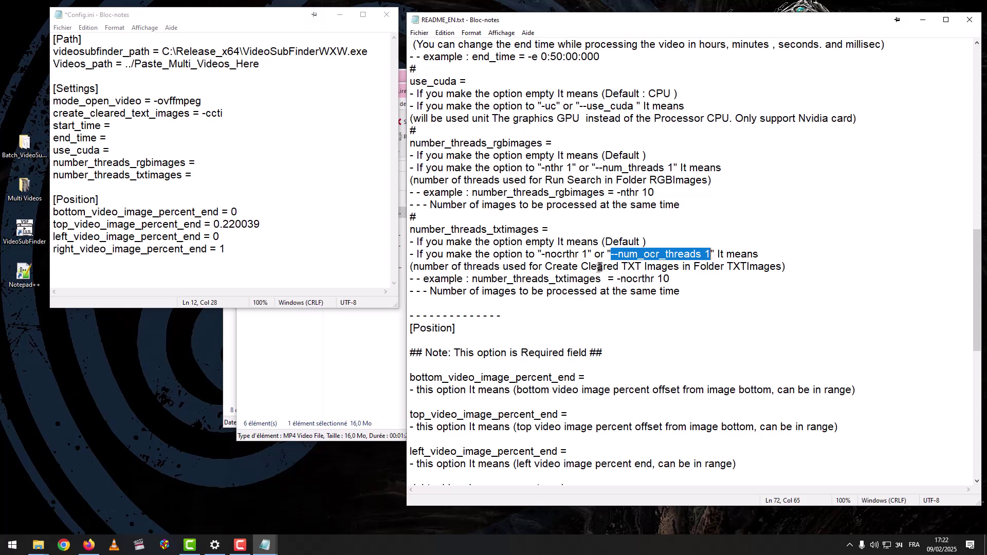
{"action": "left_click_drag", "start_coordinate": [726, 268], "coordinate": [782, 268]}
{"action": "left_click", "coordinate": [720, 269]}
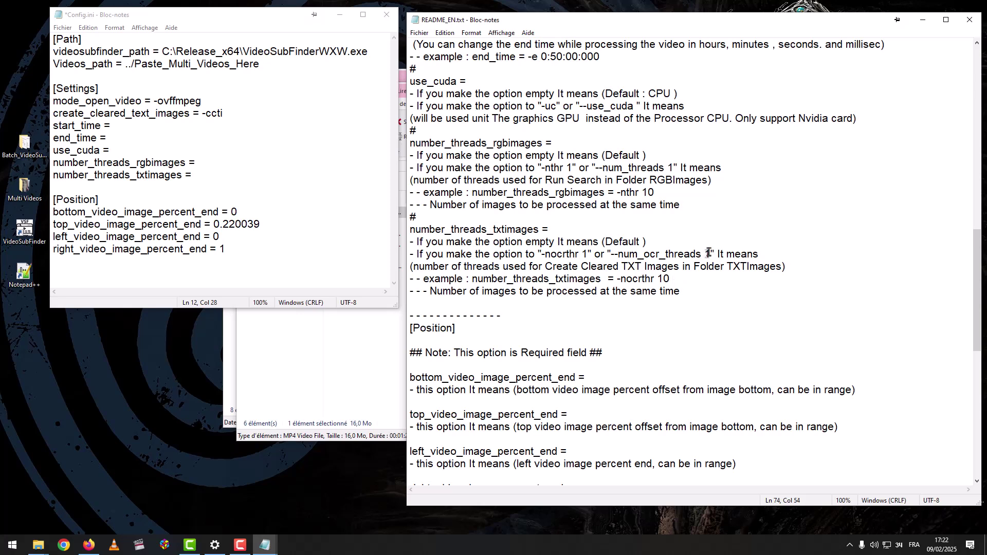
Try the README's --num_ocr_threads 1 and short form -nocrthr 15 as the number_threads_txtimages value in Config.ini and clear the setting again
{"action": "left_click_drag", "start_coordinate": [709, 254], "coordinate": [611, 257]}
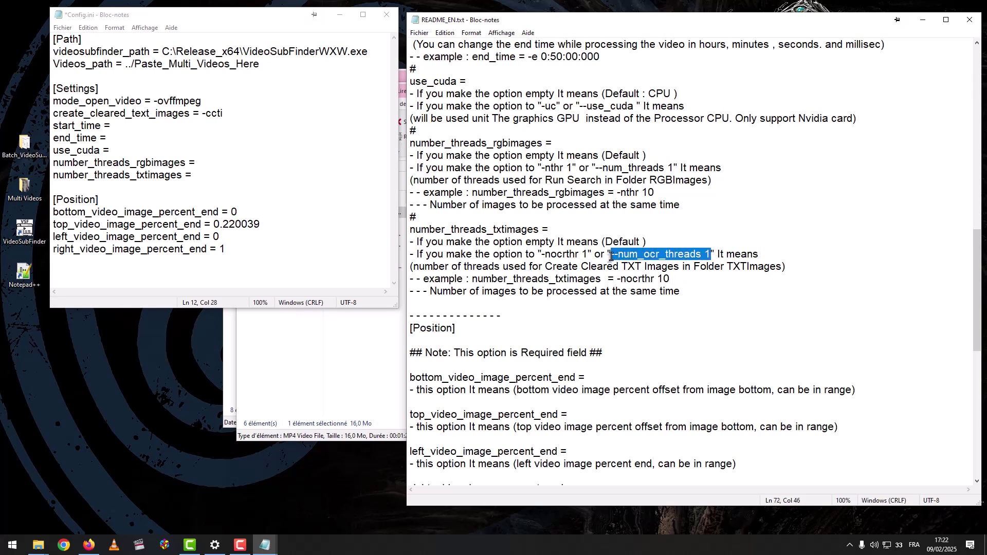
{"action": "key", "text": "ctrl+c"}
{"action": "left_click", "coordinate": [195, 176]}
{"action": "key", "text": "ctrl+v"}
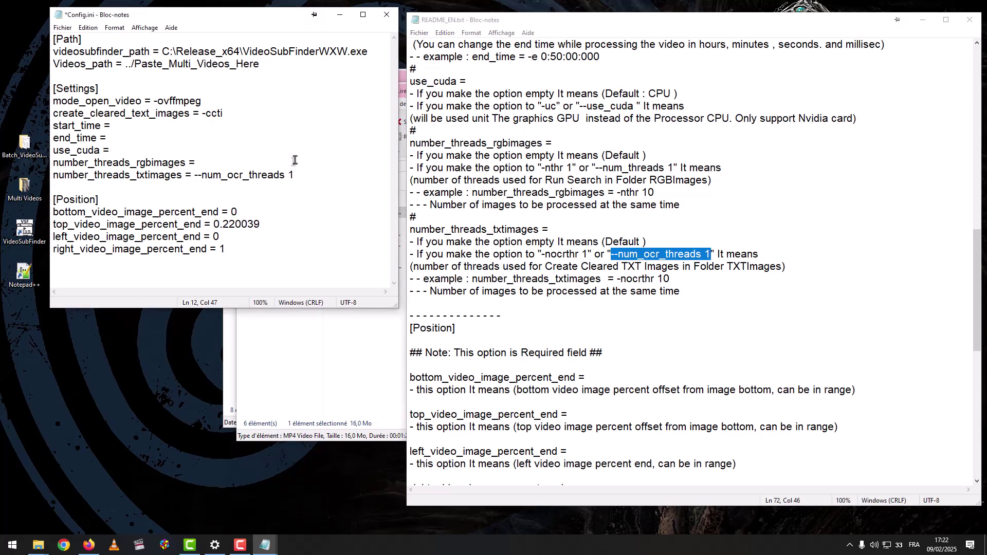
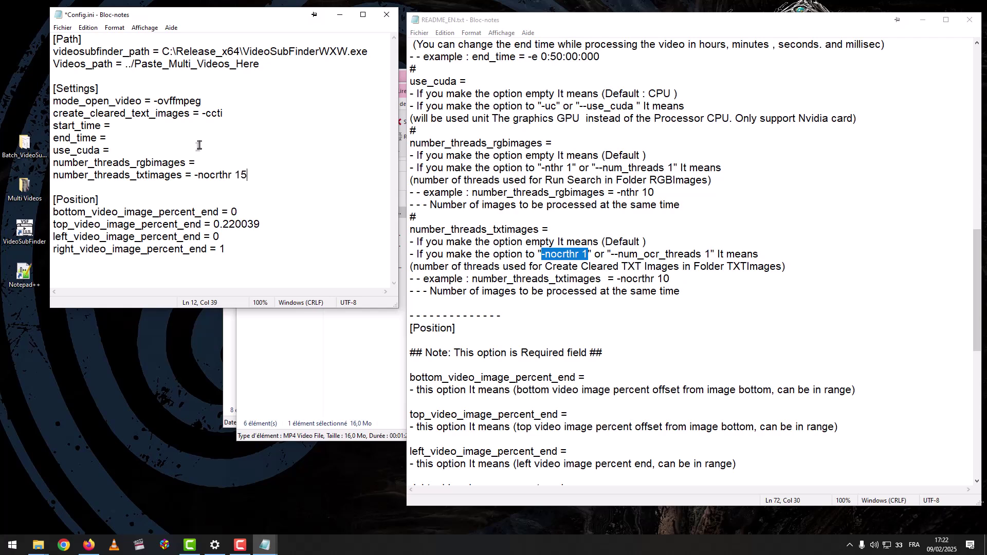
{"action": "key", "text": "BackSpace"}
{"action": "key", "text": "BackSpace"}
{"action": "key", "text": "BackSpace"}
{"action": "key", "text": "BackSpace"}
{"action": "key", "text": "BackSpace"}
{"action": "key", "text": "BackSpace"}
{"action": "key", "text": "BackSpace"}
Review the required [Position] settings in Config.ini against the README's descriptions of the bottom, top, left and right video image percent options
{"action": "left_click_drag", "start_coordinate": [107, 201], "coordinate": [40, 206]}
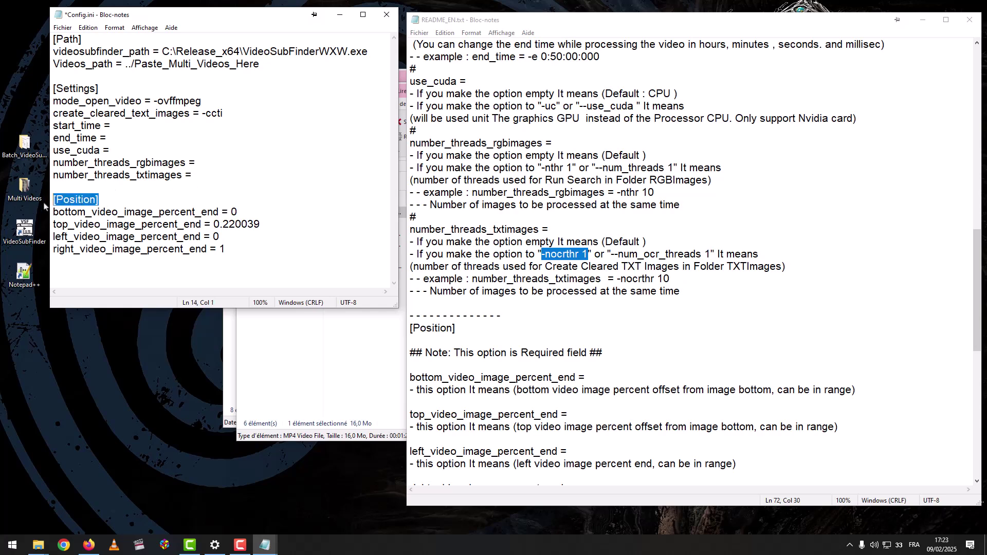
{"action": "left_click", "coordinate": [528, 290]}
{"action": "scroll", "coordinate": [437, 241], "scroll_direction": "down", "scroll_amount": 4}
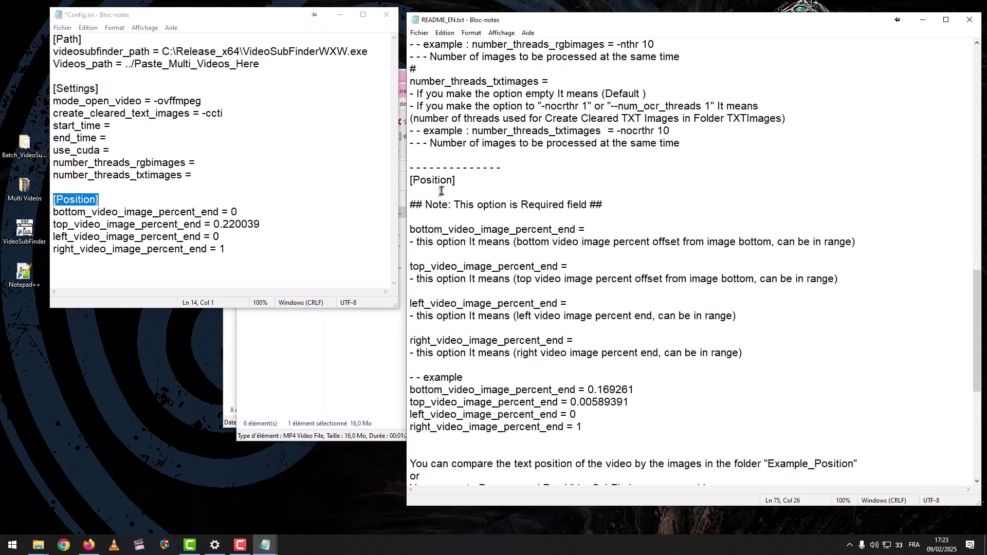
{"action": "double_click", "coordinate": [465, 183]}
{"action": "left_click", "coordinate": [473, 204]}
{"action": "left_click_drag", "start_coordinate": [231, 252], "coordinate": [53, 212]}
{"action": "left_click_drag", "start_coordinate": [411, 232], "coordinate": [585, 230]}
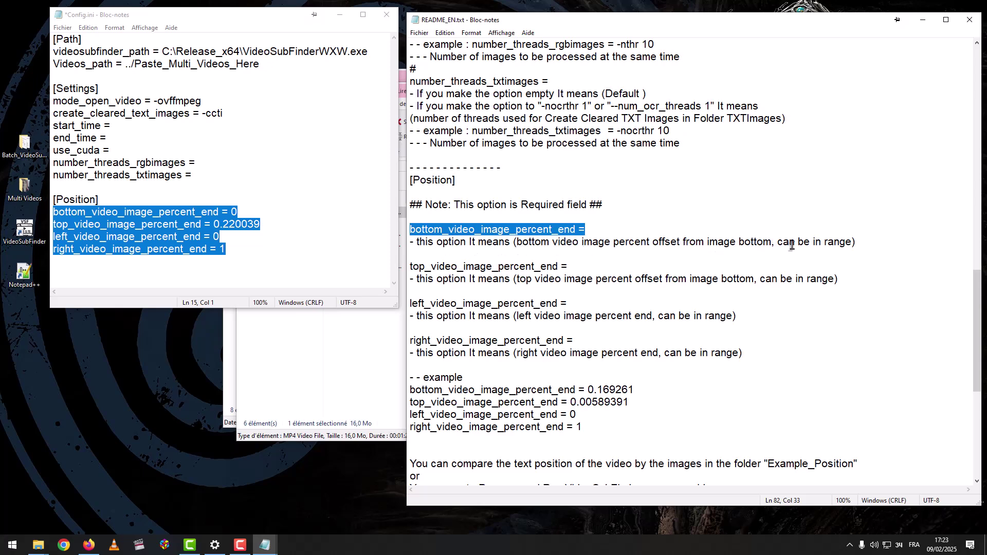
{"action": "left_click_drag", "start_coordinate": [581, 267], "coordinate": [402, 267]}
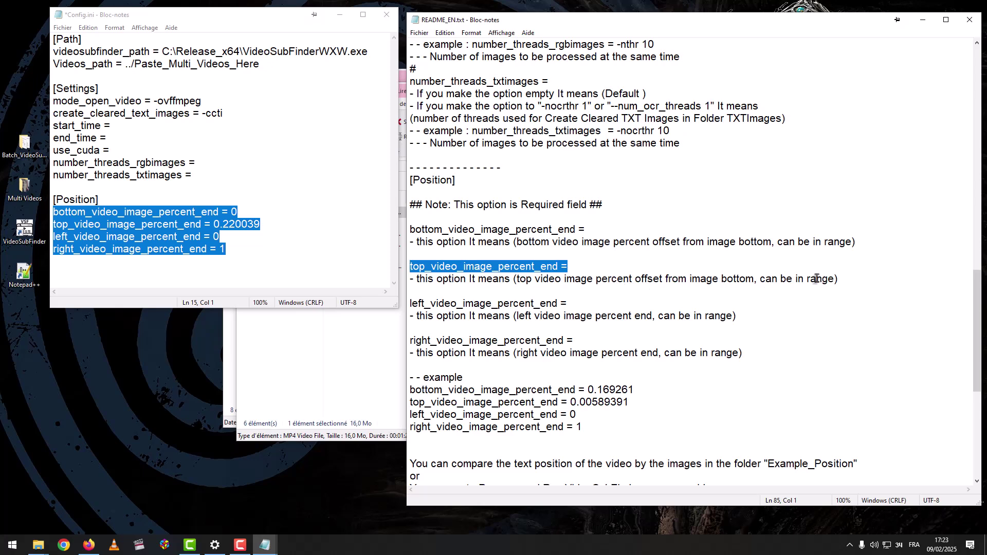
{"action": "left_click_drag", "start_coordinate": [587, 304], "coordinate": [411, 304]}
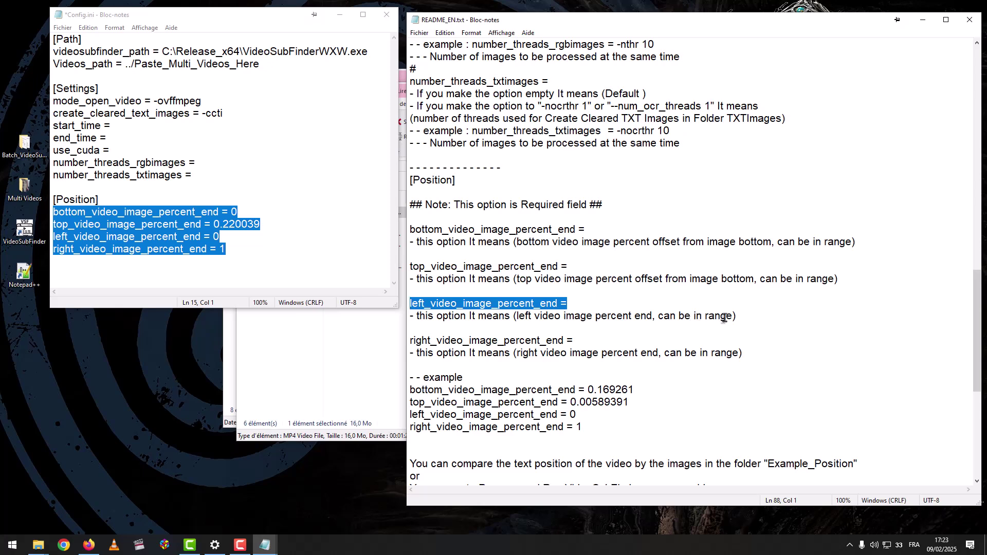
{"action": "left_click_drag", "start_coordinate": [599, 341], "coordinate": [408, 342]}
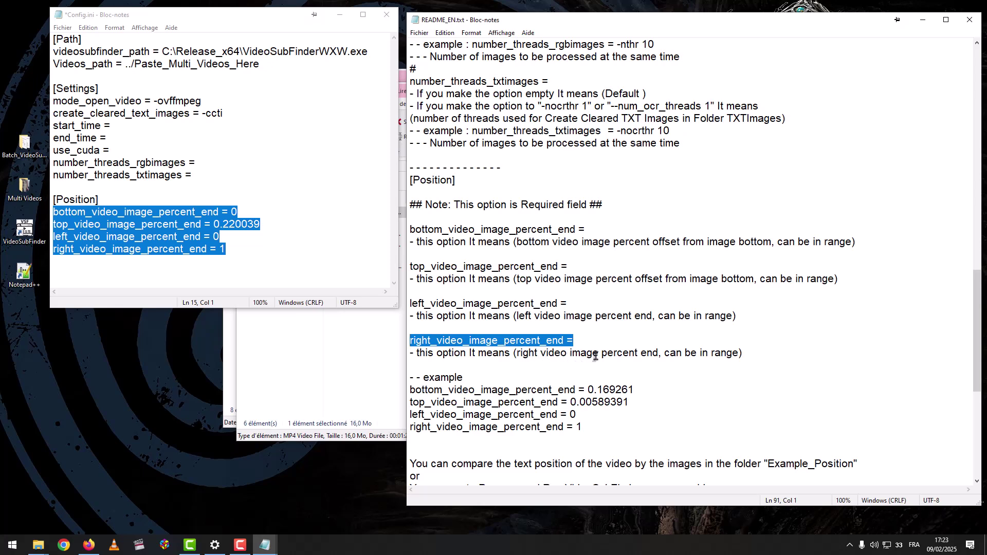
Read the README's example position values and its note on comparing the text position with the images in the Example_Position folder
{"action": "left_click_drag", "start_coordinate": [494, 383], "coordinate": [398, 386]}
{"action": "scroll", "coordinate": [465, 388], "scroll_direction": "down", "scroll_amount": 2}
{"action": "left_click_drag", "start_coordinate": [591, 354], "coordinate": [406, 314]}
{"action": "left_click", "coordinate": [496, 312]}
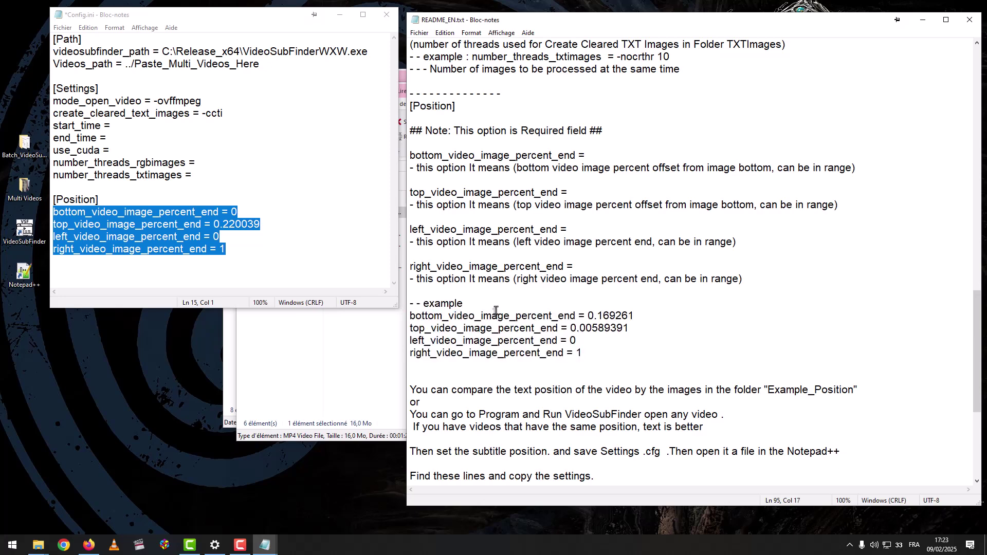
{"action": "scroll", "coordinate": [485, 316], "scroll_direction": "down", "scroll_amount": 2}
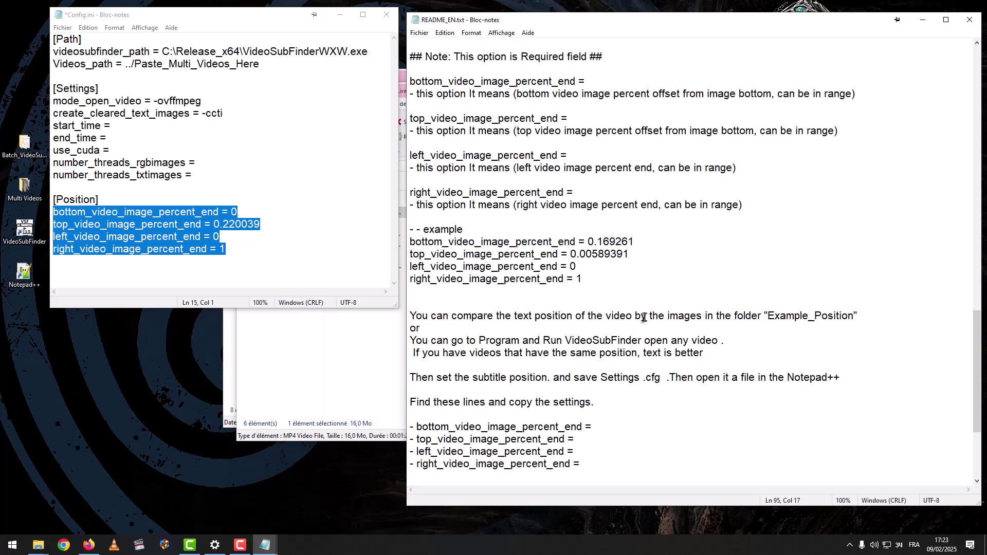
{"action": "left_click_drag", "start_coordinate": [768, 315], "coordinate": [857, 315]}
{"action": "left_click", "coordinate": [809, 301]}
Close the Multi Videos folder, open Position.txt from Batch_VideoSubFinder's Support\Example_Position folder, and shrink its window to uncover the example images
{"action": "left_click", "coordinate": [362, 352]}
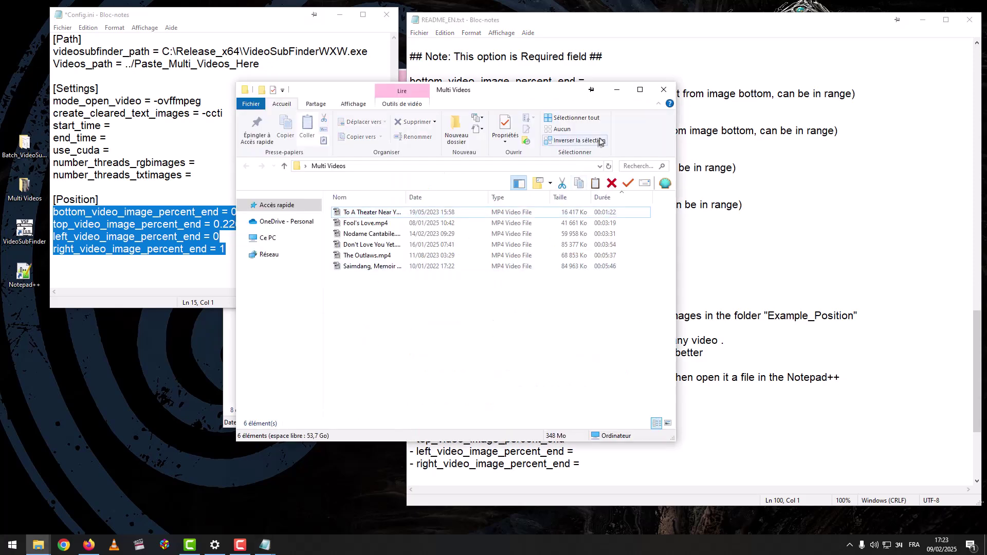
{"action": "left_click", "coordinate": [663, 89]}
{"action": "left_click", "coordinate": [364, 352]}
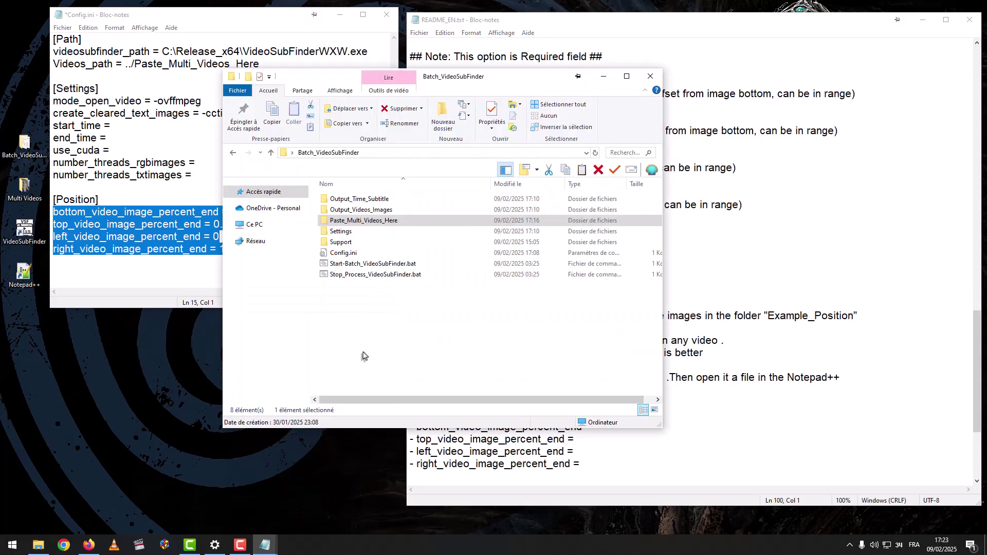
{"action": "double_click", "coordinate": [338, 243]}
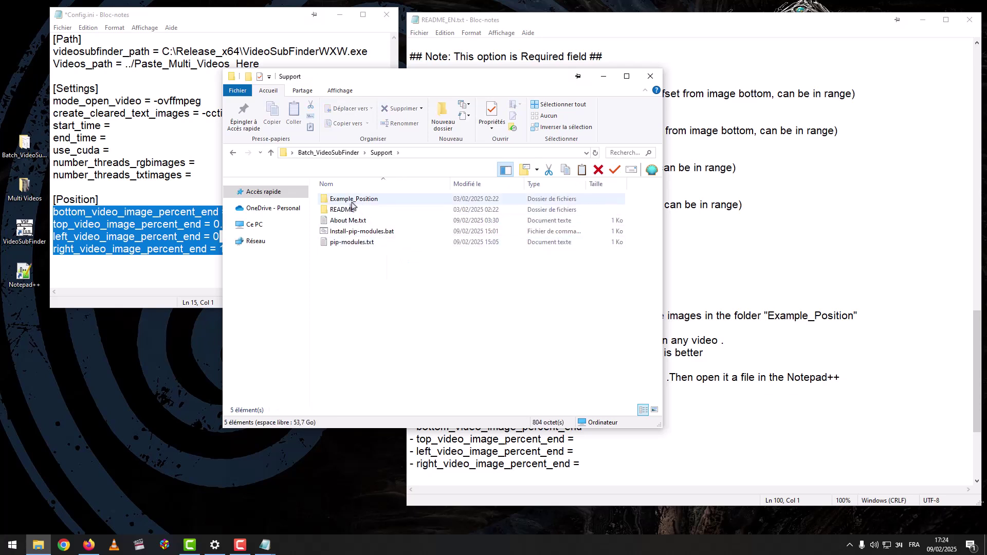
{"action": "double_click", "coordinate": [351, 200]}
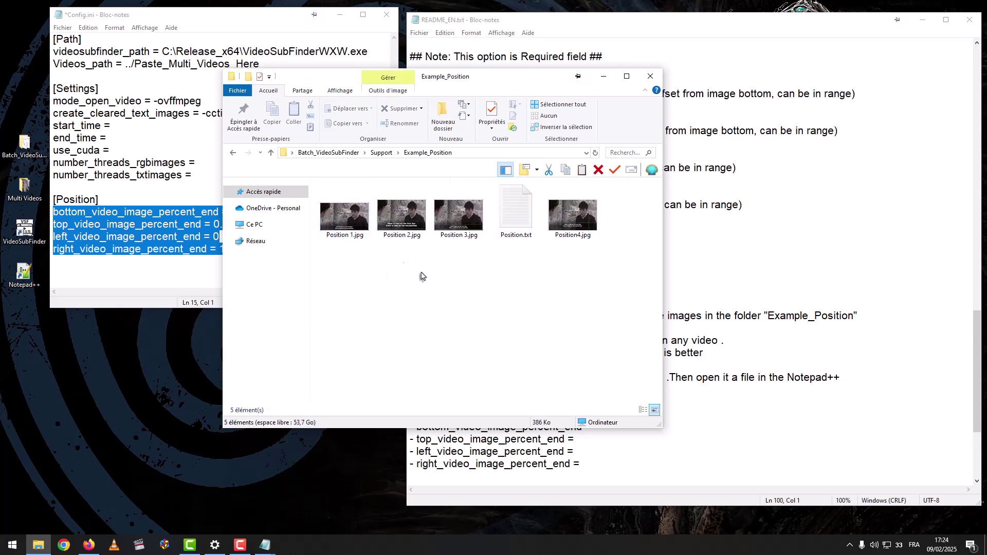
{"action": "double_click", "coordinate": [515, 226]}
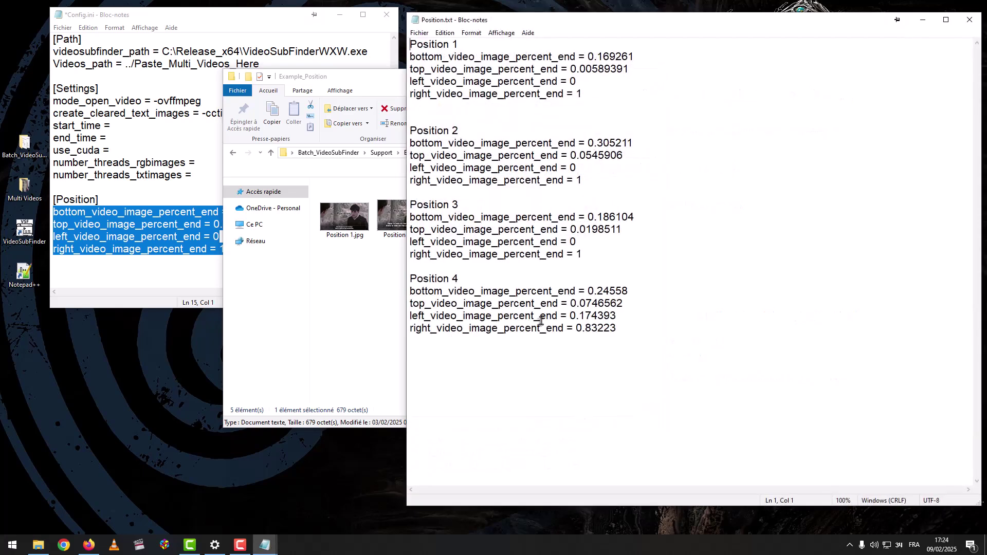
{"action": "left_click_drag", "start_coordinate": [408, 13], "coordinate": [698, 51]}
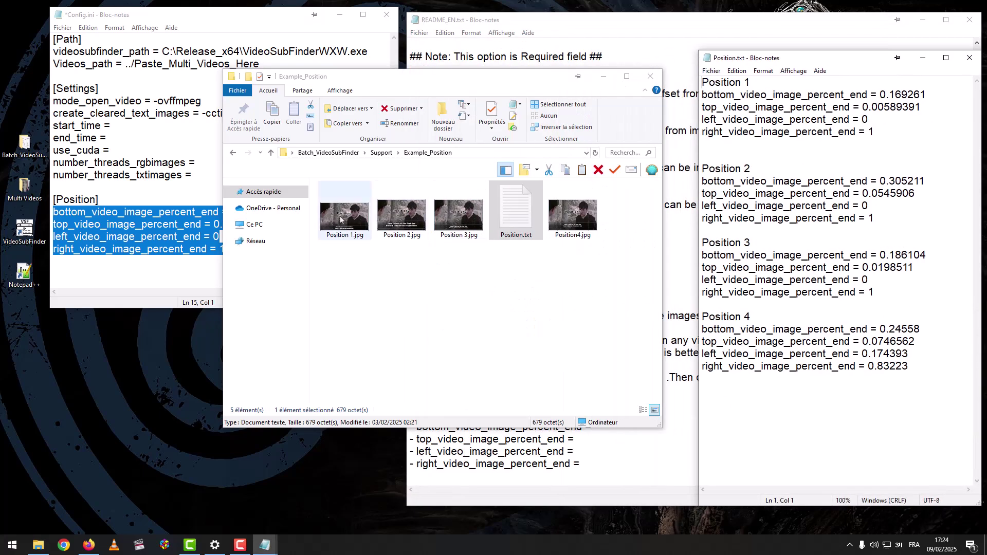
Open the Position 1.jpg example image and resize and move its viewer so it sits beside Position.txt
{"action": "double_click", "coordinate": [340, 220]}
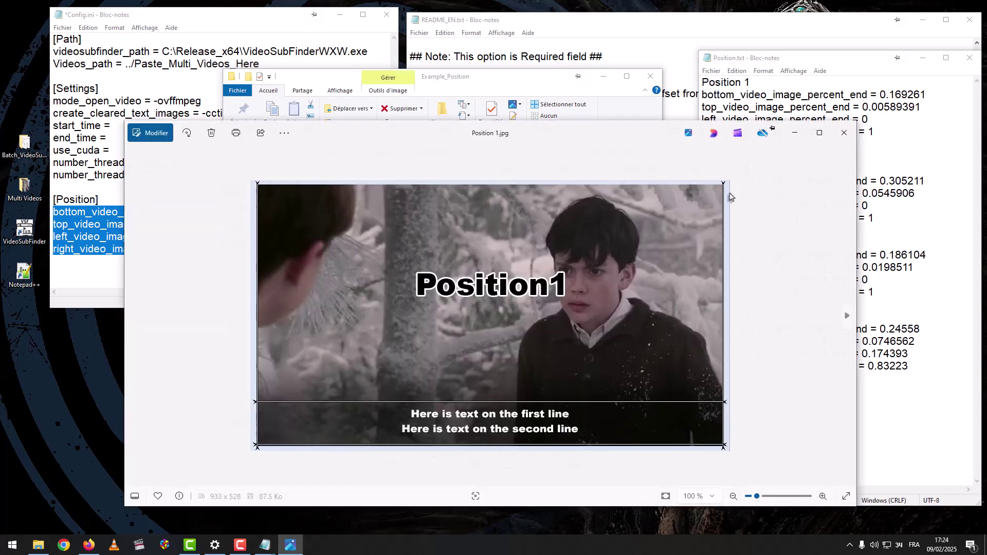
{"action": "left_click_drag", "start_coordinate": [853, 123], "coordinate": [549, 227]}
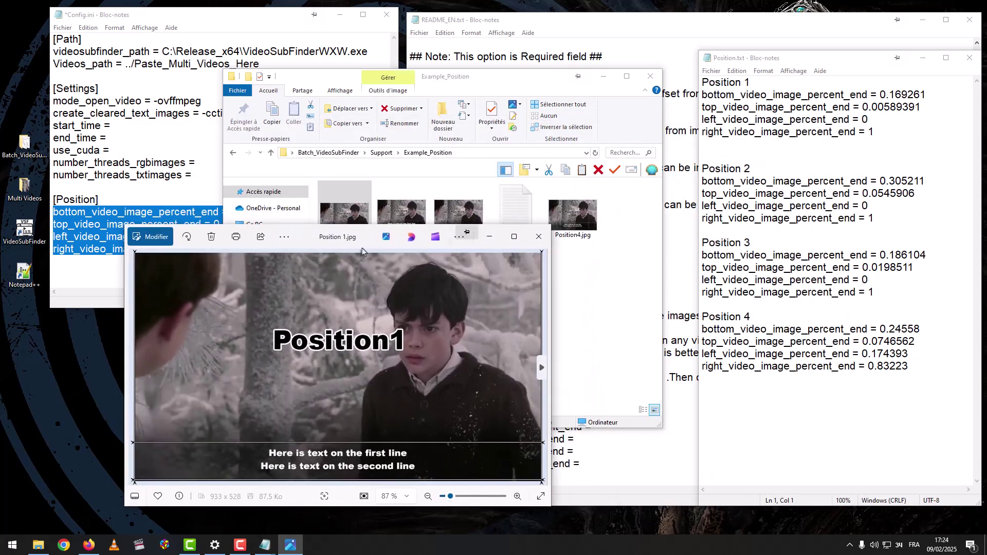
{"action": "left_click_drag", "start_coordinate": [308, 234], "coordinate": [429, 97]}
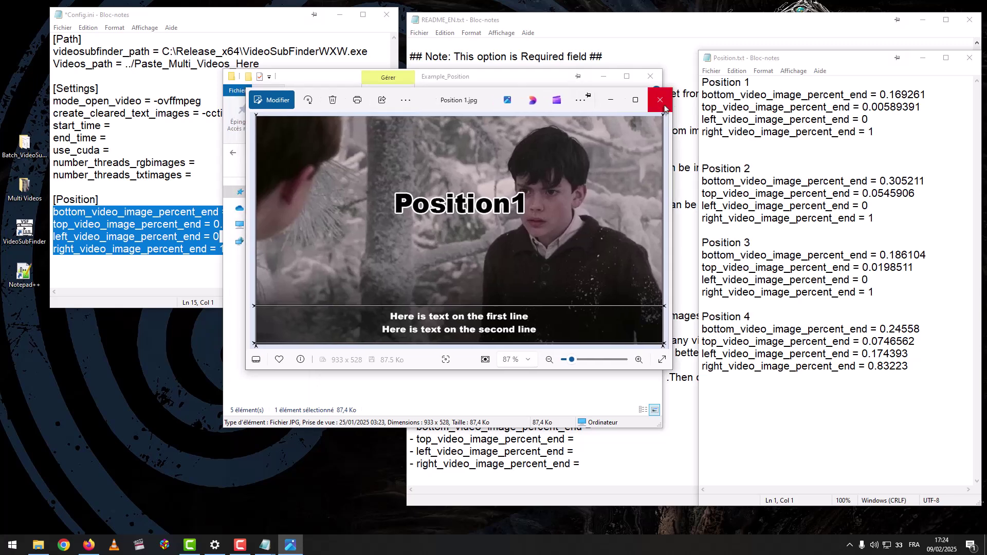
Compare the Position 1 to Position 4 entries in Position.txt with the matching example images, ending back on Position 1.jpg
{"action": "left_click_drag", "start_coordinate": [771, 86], "coordinate": [701, 83]}
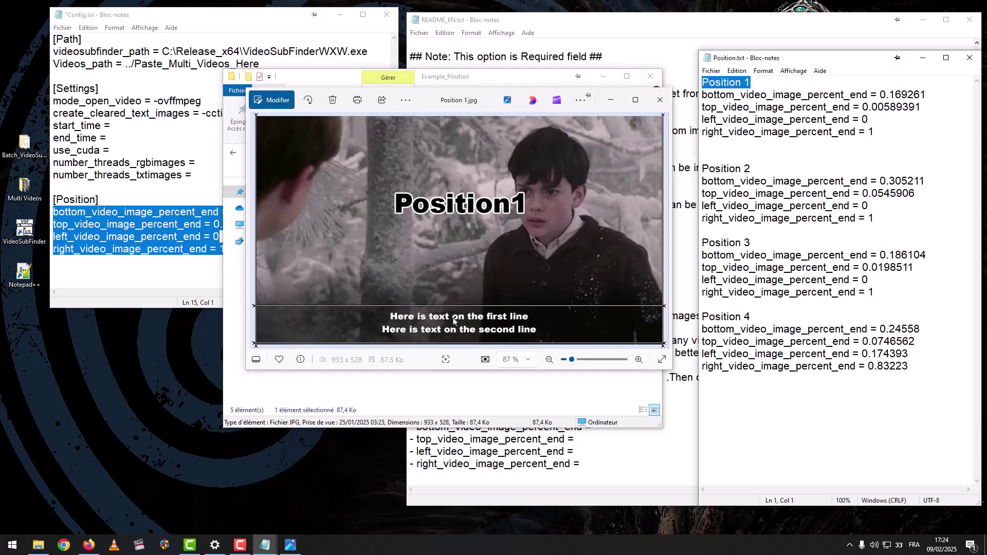
{"action": "left_click_drag", "start_coordinate": [755, 168], "coordinate": [656, 169]}
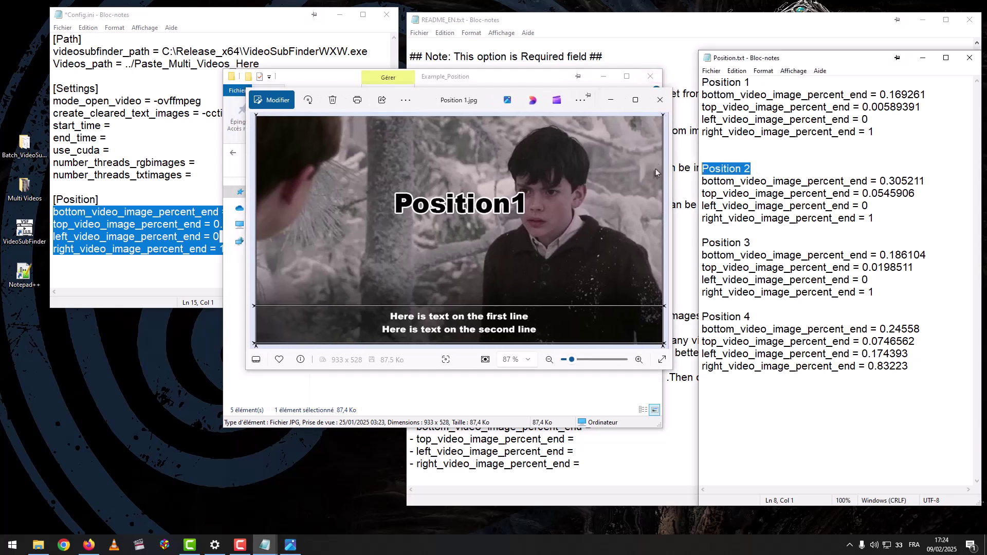
{"action": "left_click", "coordinate": [661, 233]}
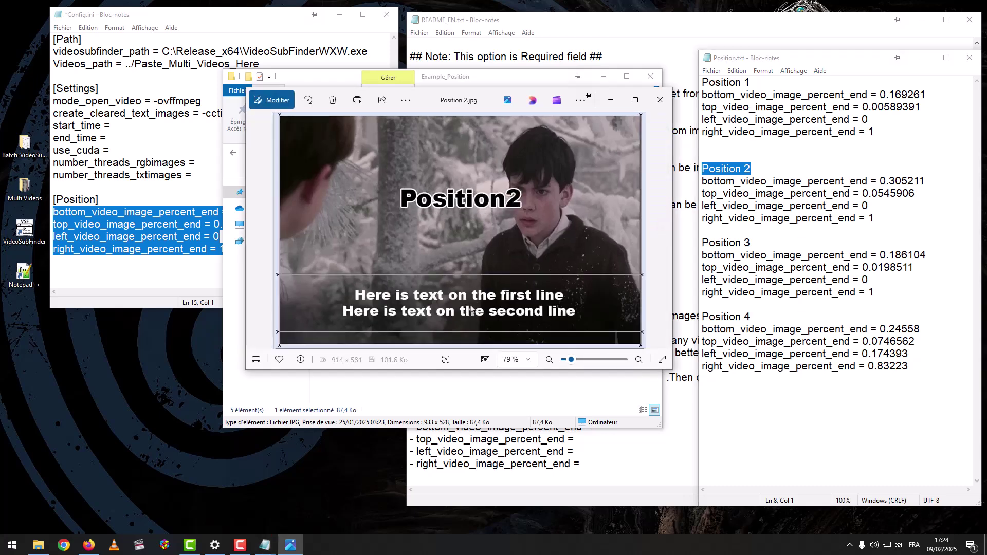
{"action": "left_click_drag", "start_coordinate": [752, 242], "coordinate": [668, 244]}
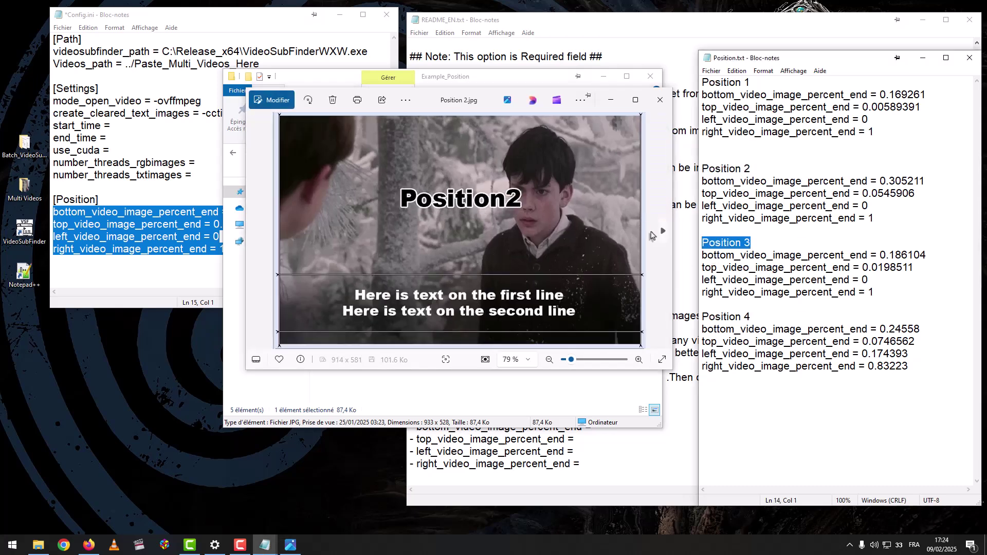
{"action": "left_click", "coordinate": [661, 232]}
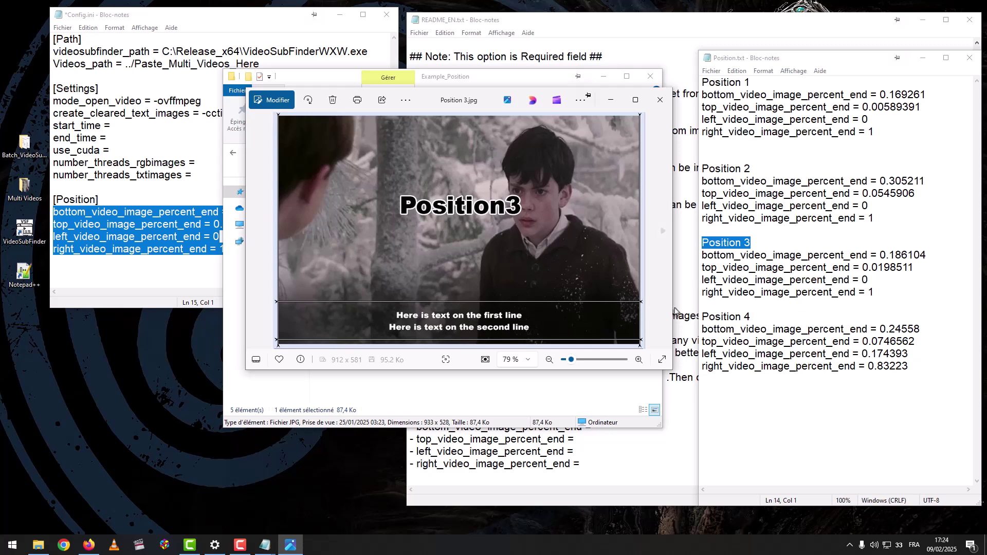
{"action": "left_click_drag", "start_coordinate": [754, 320], "coordinate": [677, 319]}
{"action": "left_click", "coordinate": [660, 232]}
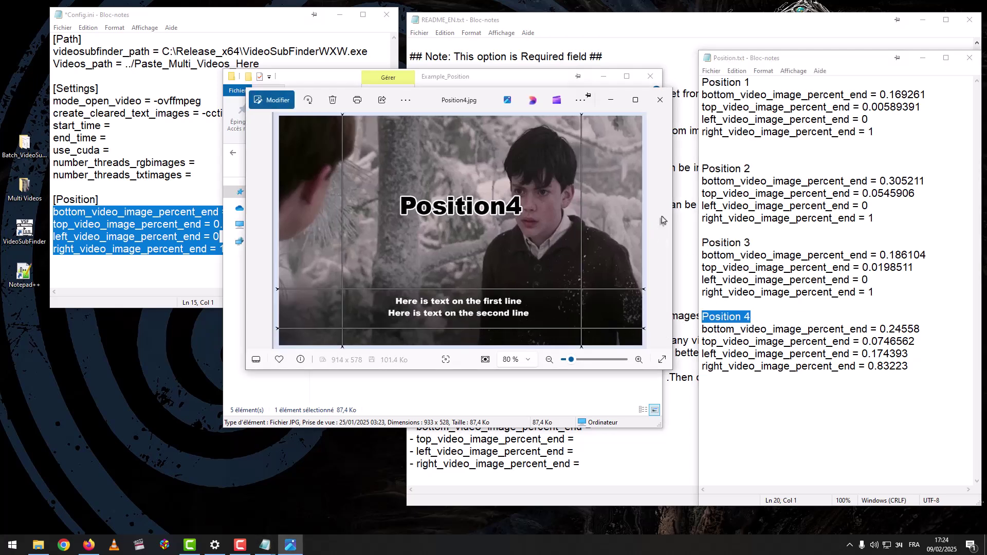
{"action": "left_click", "coordinate": [262, 231]}
{"action": "left_click", "coordinate": [263, 231]}
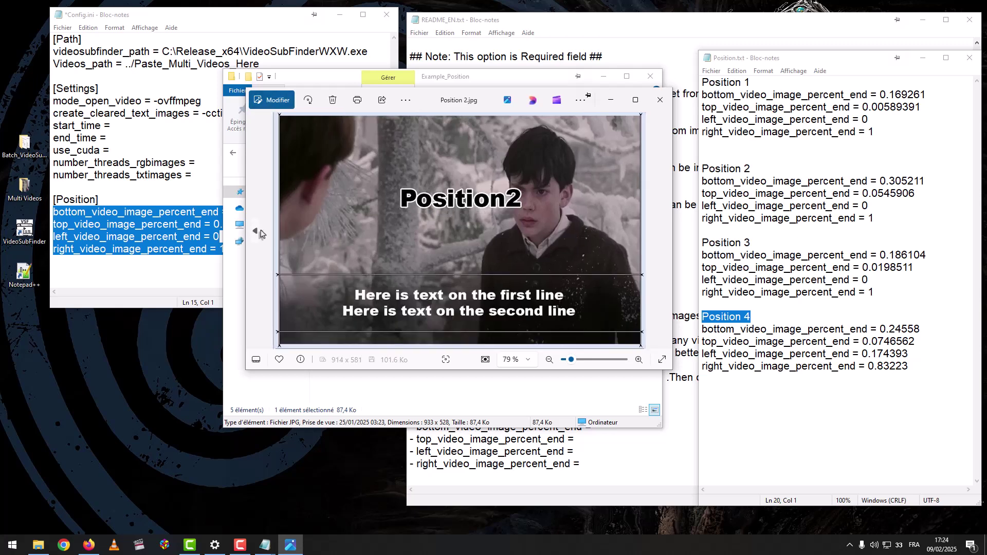
{"action": "left_click", "coordinate": [261, 232]}
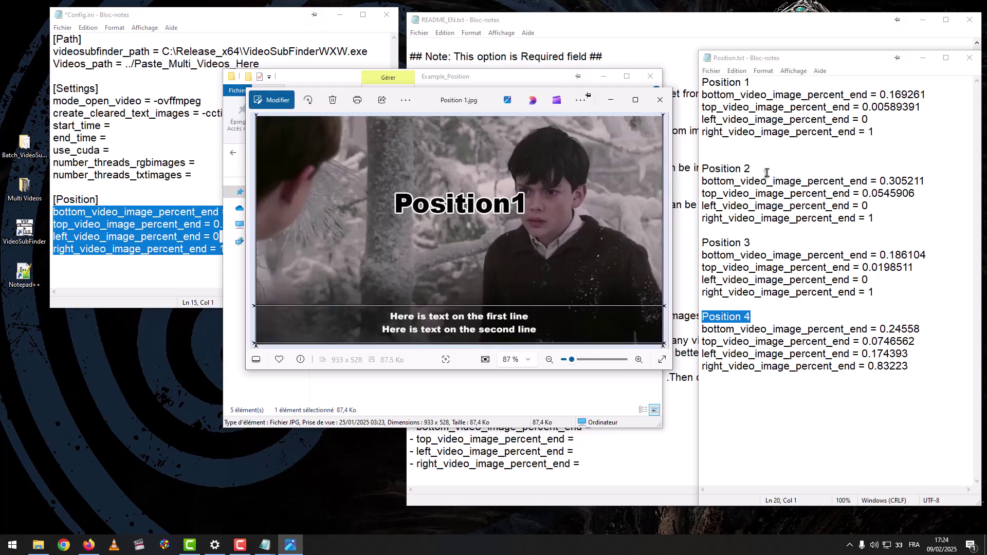
Replace the four [Position] lines in Config.ini with the Position 1 values copied from Position.txt: 0.169261, 0.00589391, 0 and 1
{"action": "left_click", "coordinate": [812, 156]}
{"action": "left_click_drag", "start_coordinate": [873, 132], "coordinate": [694, 95]}
{"action": "right_click", "coordinate": [751, 102]}
{"action": "left_click", "coordinate": [776, 137]}
{"action": "left_click", "coordinate": [226, 248]}
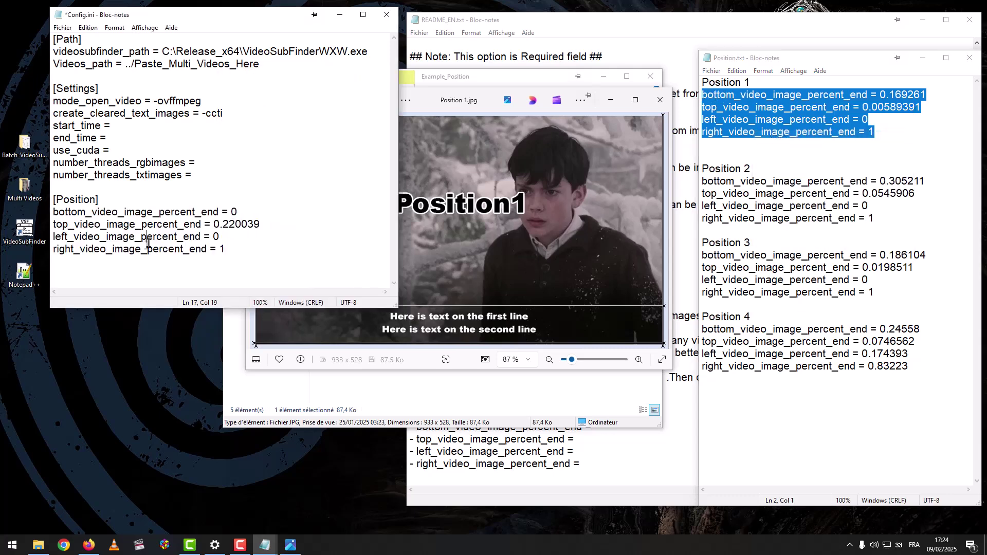
{"action": "left_click_drag", "start_coordinate": [226, 249], "coordinate": [51, 212]}
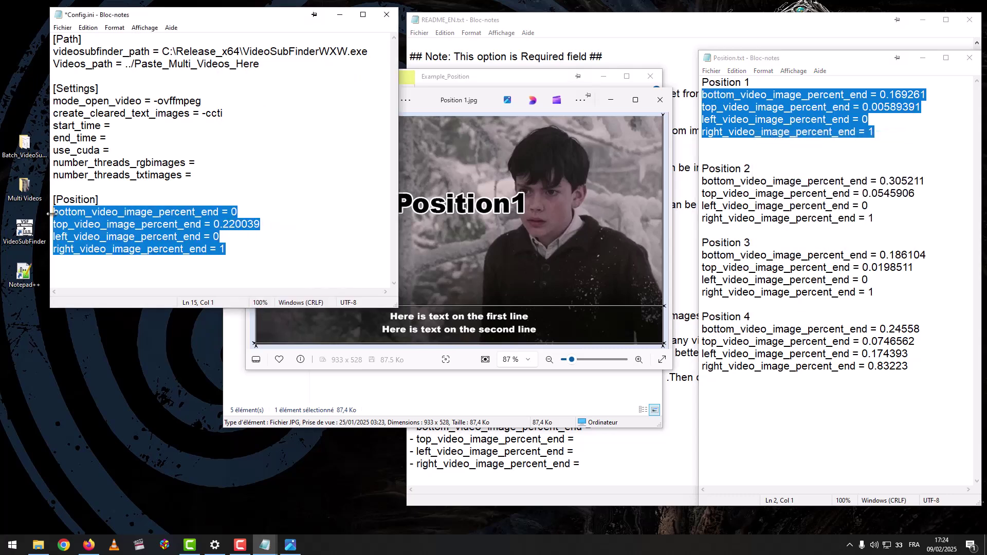
{"action": "right_click", "coordinate": [82, 219]}
{"action": "left_click", "coordinate": [109, 263]}
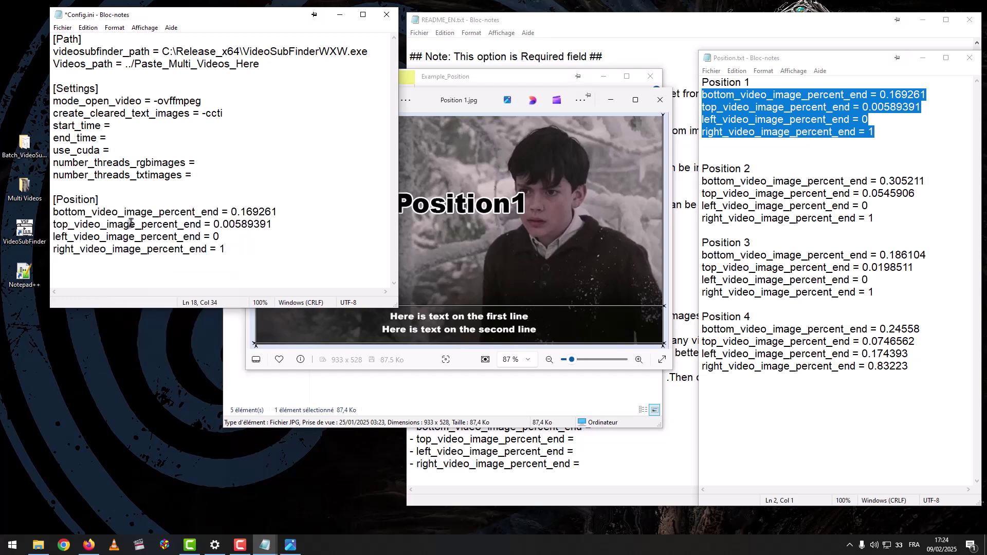
Close Position.txt and the Position 1.jpg image, and return the Example_Position folder window to Batch_VideoSubFinder
{"action": "left_click", "coordinate": [866, 102]}
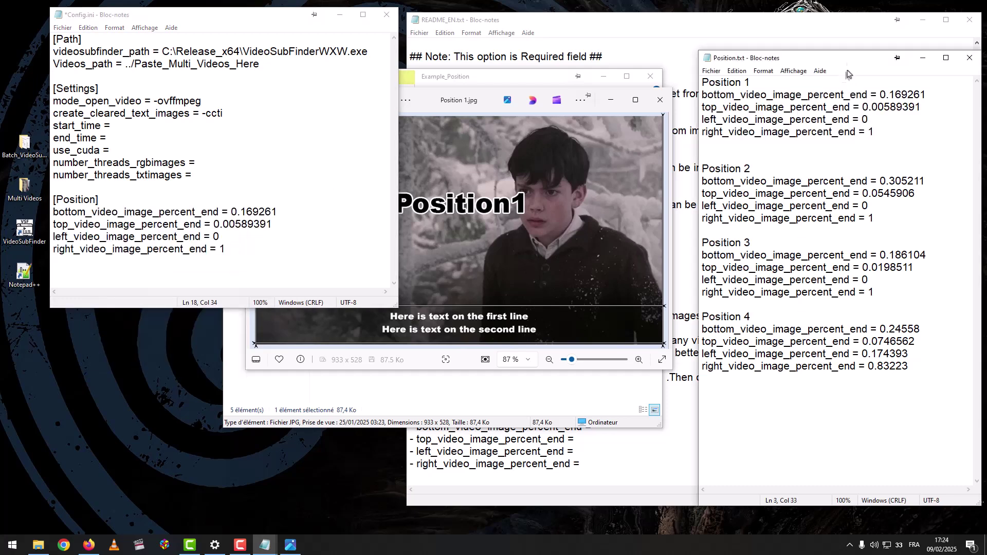
{"action": "left_click_drag", "start_coordinate": [843, 57], "coordinate": [672, 81]}
{"action": "left_click", "coordinate": [798, 82]}
{"action": "key", "text": "ctrl+s"}
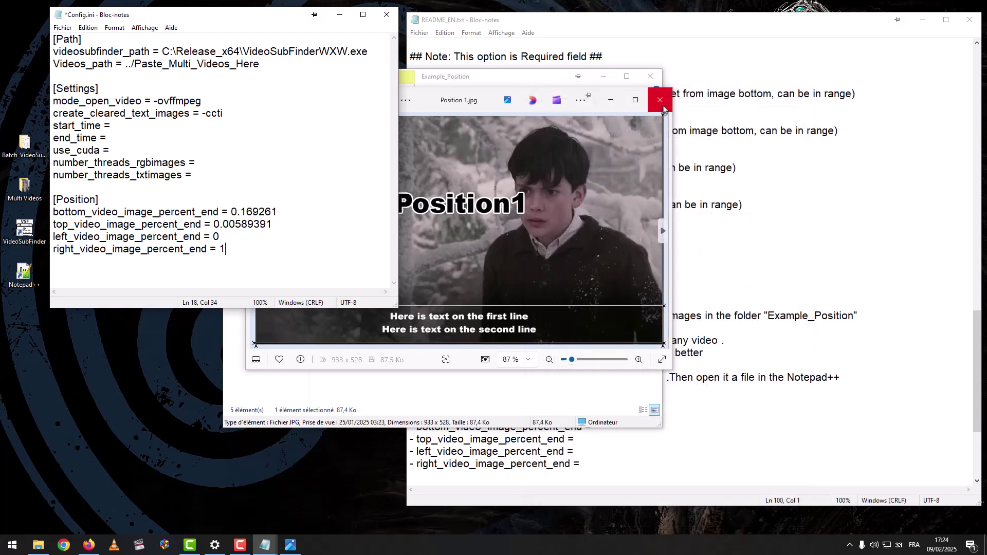
{"action": "left_click", "coordinate": [663, 109]}
{"action": "left_click", "coordinate": [524, 286]}
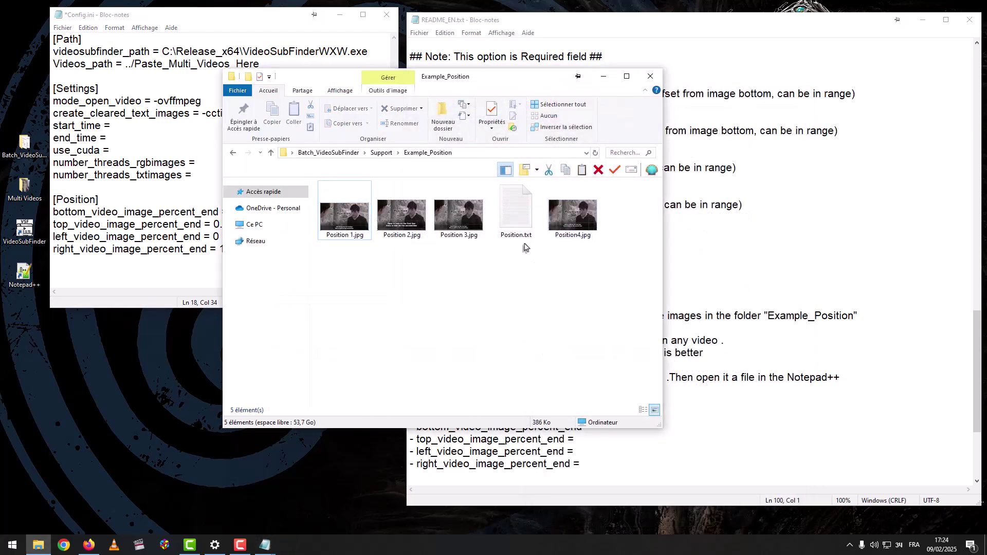
{"action": "left_click", "coordinate": [355, 155]}
Read the README's alternative method of running VideoSubFinder and opening any video to find the text position
{"action": "left_click", "coordinate": [765, 221]}
{"action": "scroll", "coordinate": [532, 315], "scroll_direction": "down", "scroll_amount": 1}
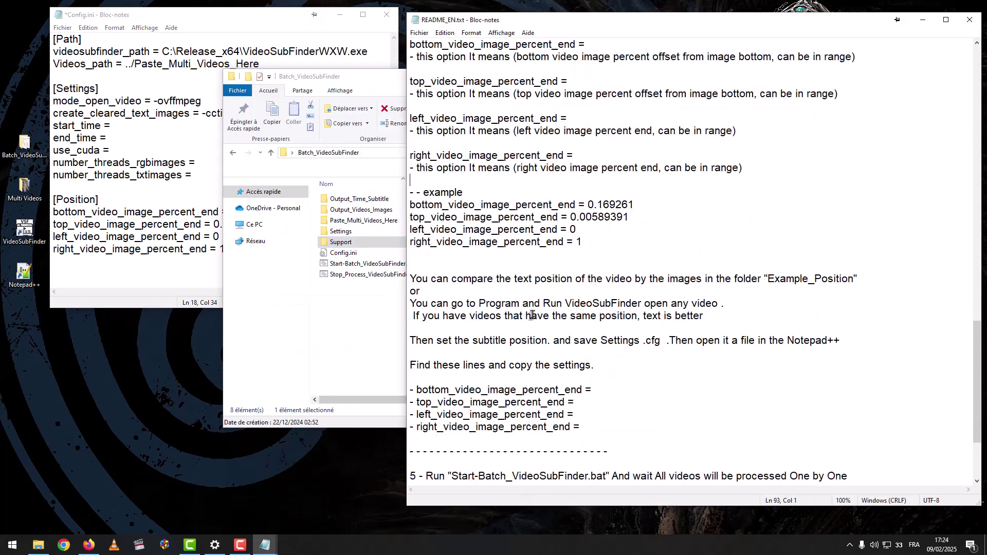
{"action": "double_click", "coordinate": [419, 292]}
{"action": "left_click_drag", "start_coordinate": [565, 304], "coordinate": [641, 304]}
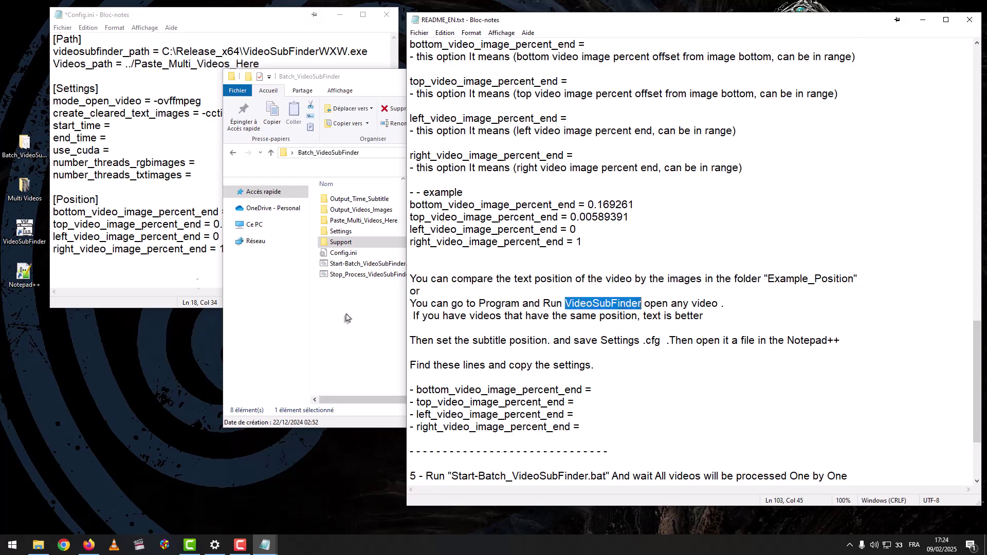
Launch VideoSubFinder and open the "Don't Love You Yet" video with OpenCV
{"action": "double_click", "coordinate": [27, 231]}
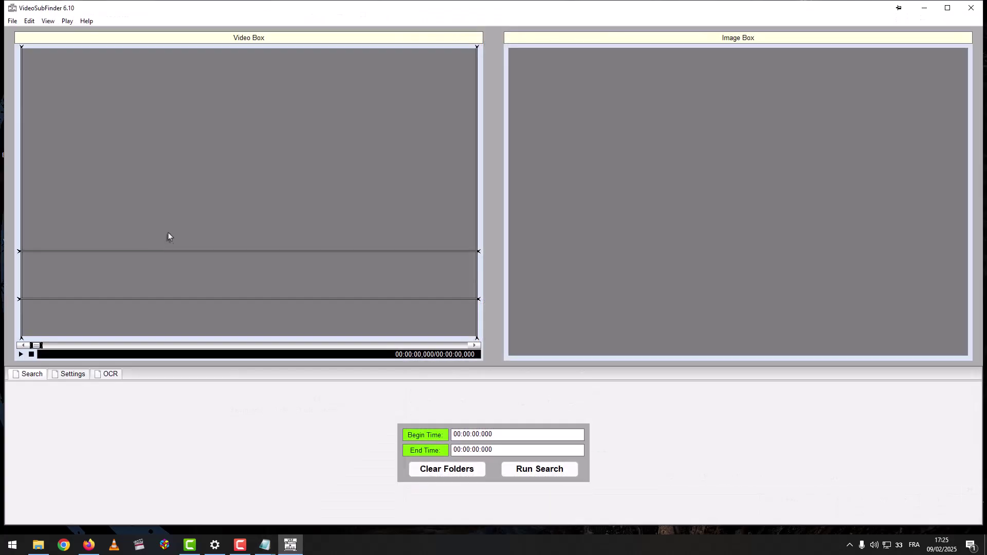
{"action": "left_click", "coordinate": [12, 21]}
{"action": "left_click", "coordinate": [31, 34]}
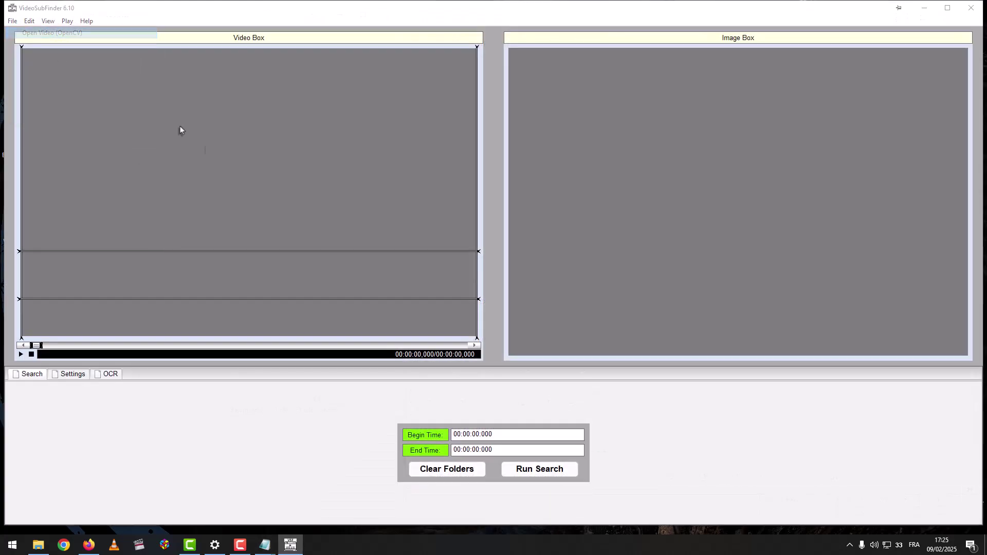
{"action": "double_click", "coordinate": [130, 148]}
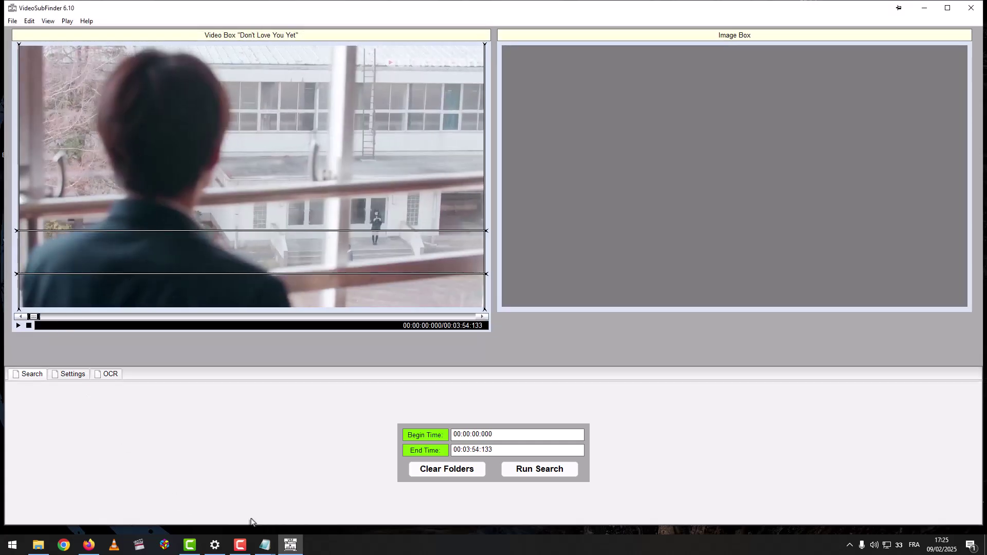
Read the README's advice on videos sharing the same text position and setting the subtitle position, and return to VideoSubFinder
{"action": "mouse_move", "coordinate": [265, 544]}
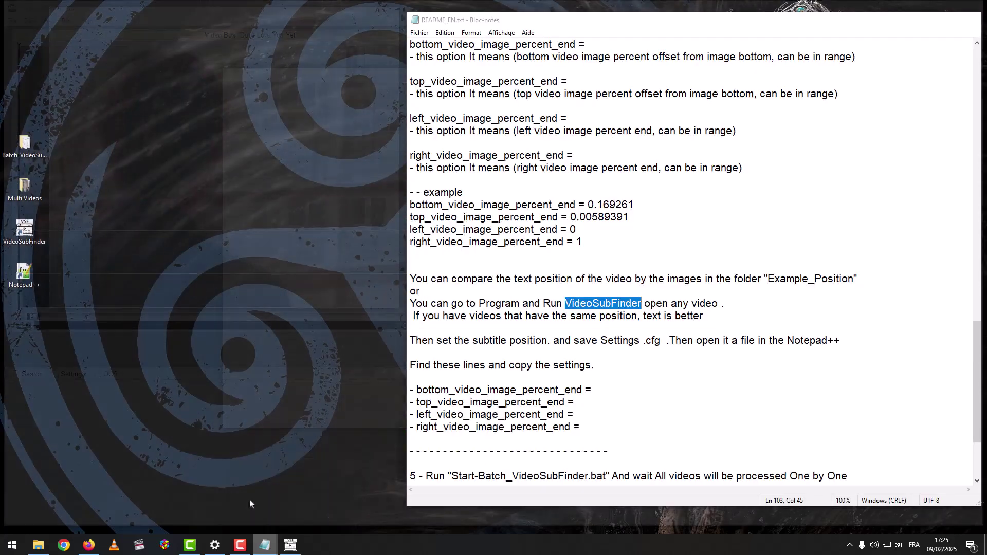
{"action": "left_click", "coordinate": [249, 501]}
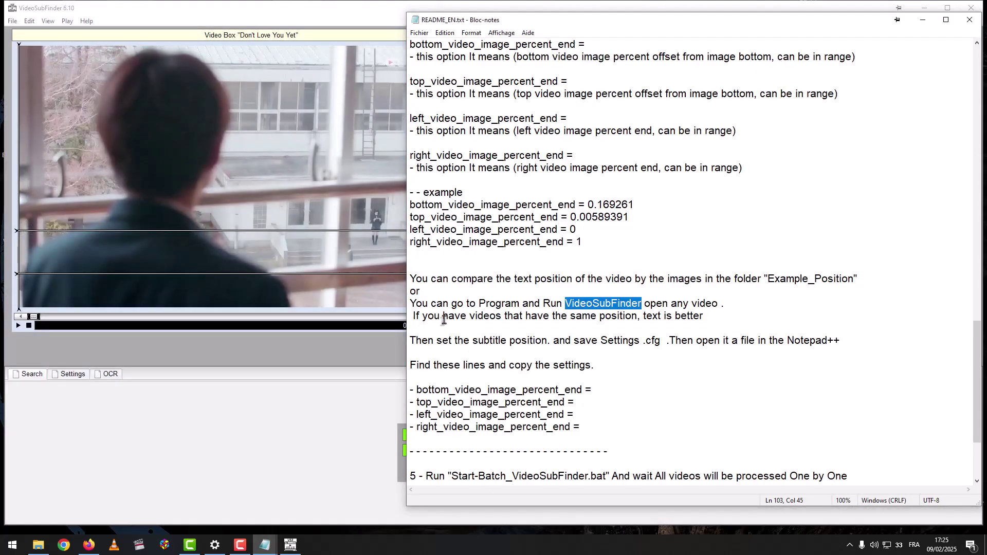
{"action": "left_click_drag", "start_coordinate": [571, 319], "coordinate": [673, 316]}
{"action": "left_click", "coordinate": [640, 315]}
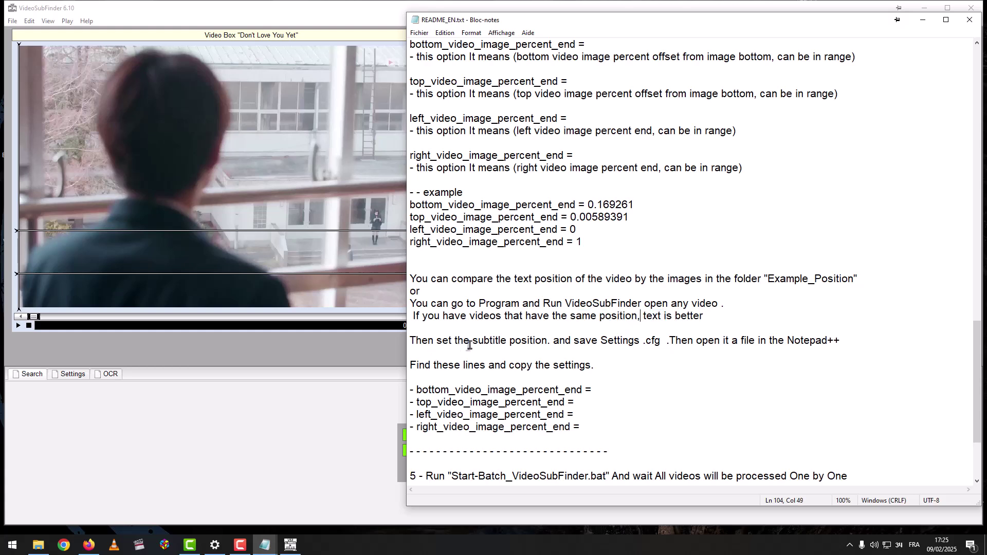
{"action": "left_click_drag", "start_coordinate": [544, 341], "coordinate": [410, 341]}
{"action": "left_click", "coordinate": [295, 350]}
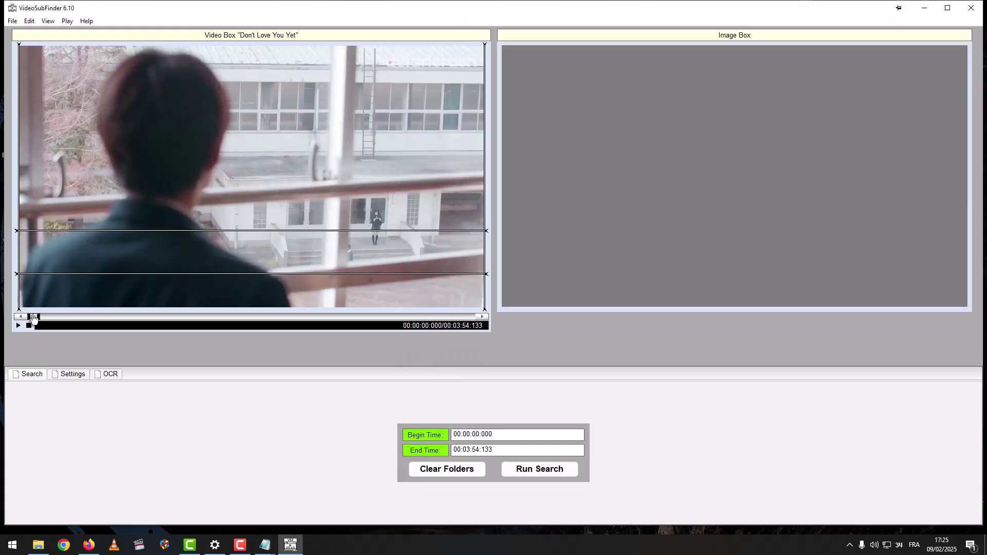
Seek the video to about 00:00:40 and set the horizontal boundaries at the frame's lower edge and just above the two-line subtitle
{"action": "left_click_drag", "start_coordinate": [33, 317], "coordinate": [109, 317]}
{"action": "left_click_drag", "start_coordinate": [180, 274], "coordinate": [187, 315]}
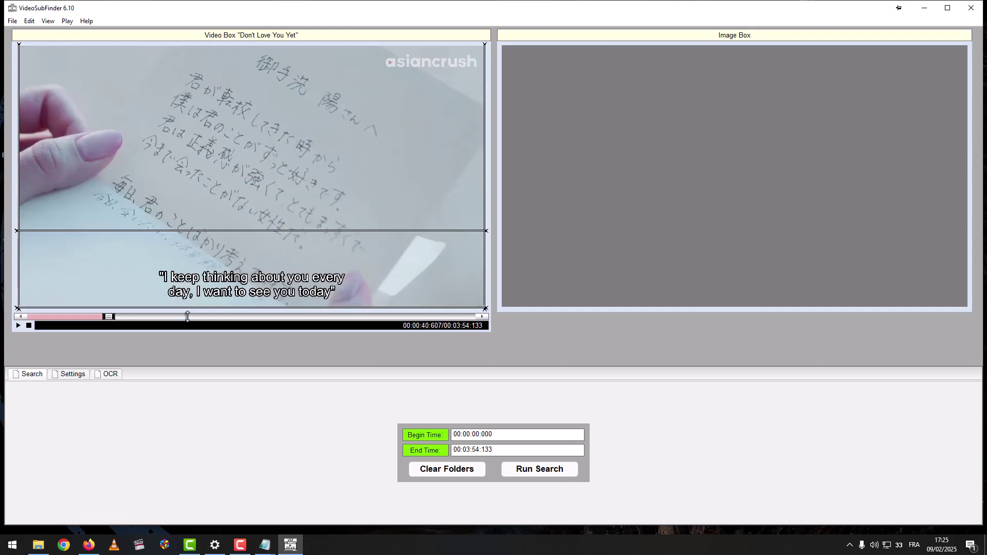
{"action": "left_click_drag", "start_coordinate": [194, 230], "coordinate": [195, 250]}
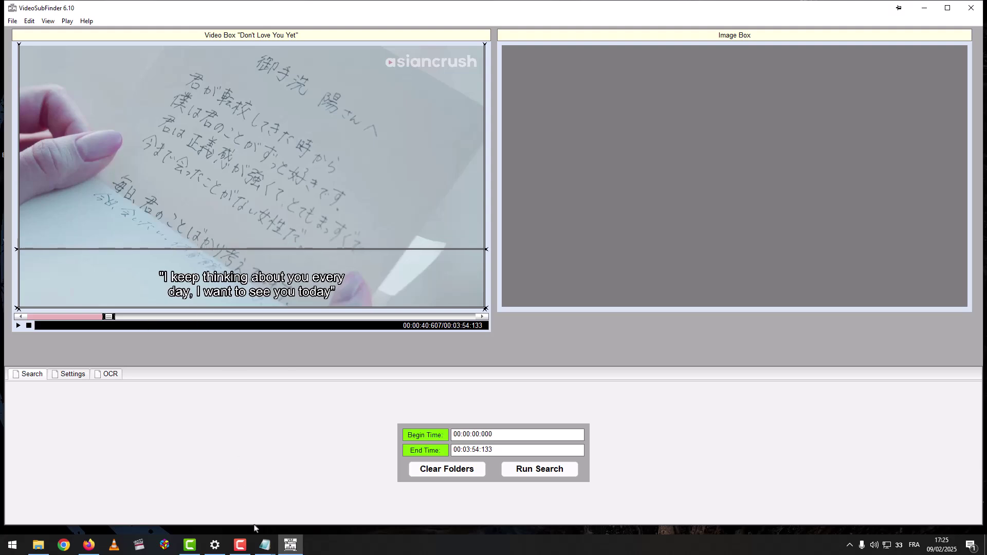
Check the README's save instruction, save the VideoSubFinder settings as Settings.cfg on the desktop, and close VideoSubFinder
{"action": "mouse_move", "coordinate": [264, 544]}
{"action": "left_click", "coordinate": [226, 498]}
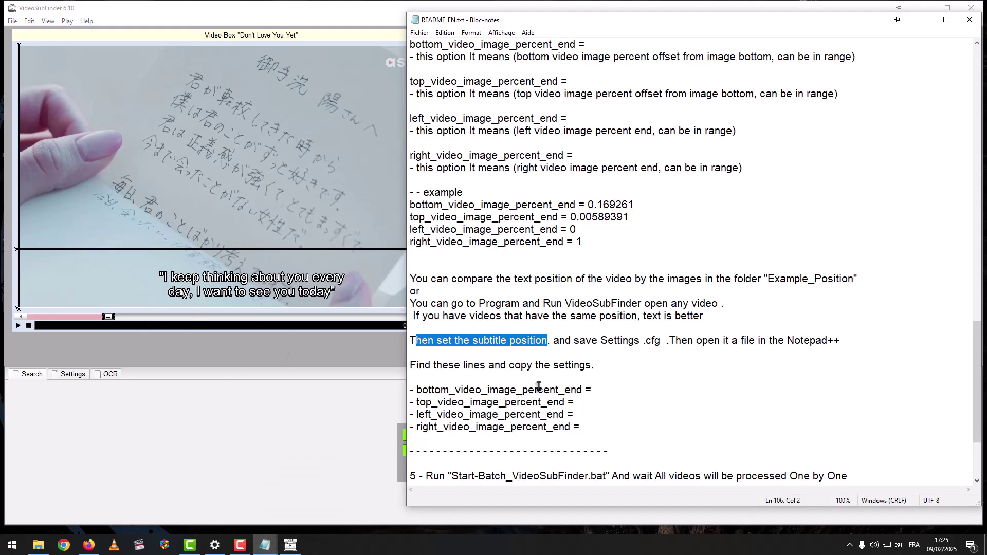
{"action": "left_click_drag", "start_coordinate": [553, 341], "coordinate": [660, 343]}
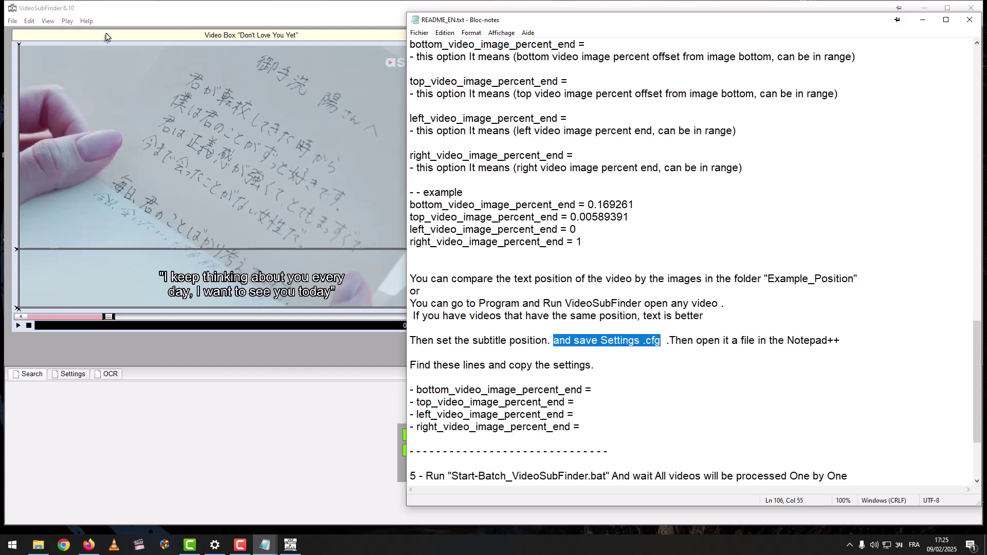
{"action": "left_click", "coordinate": [12, 21]}
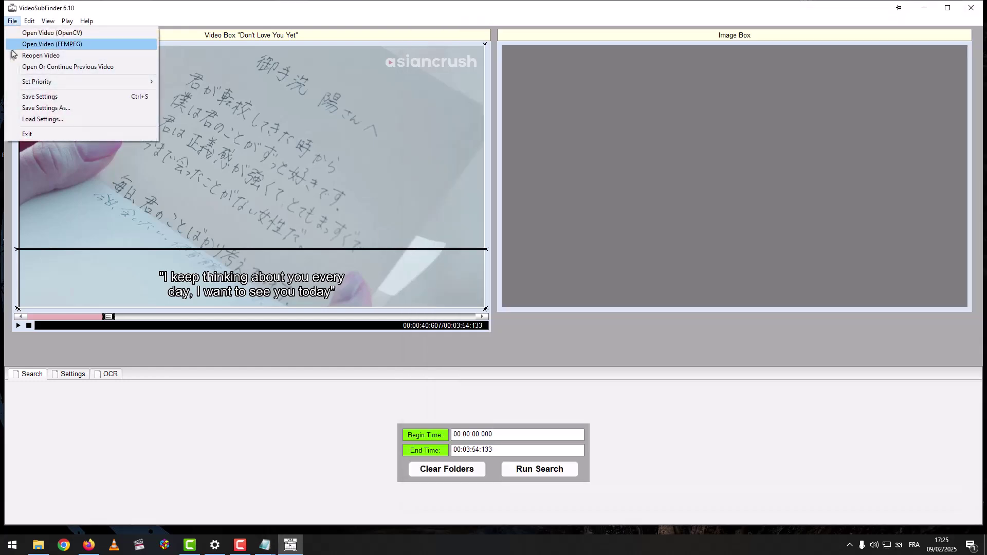
{"action": "left_click", "coordinate": [39, 109]}
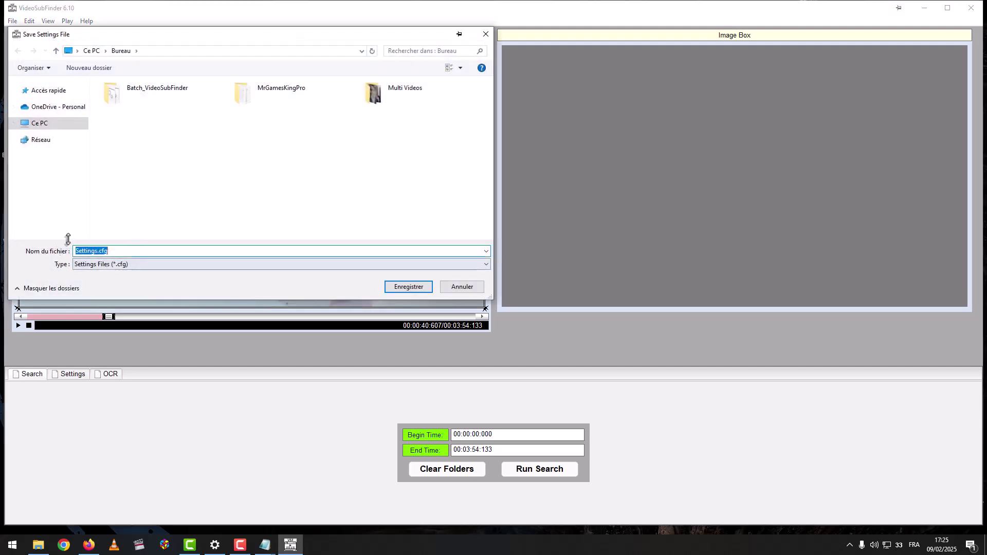
{"action": "left_click", "coordinate": [408, 286]}
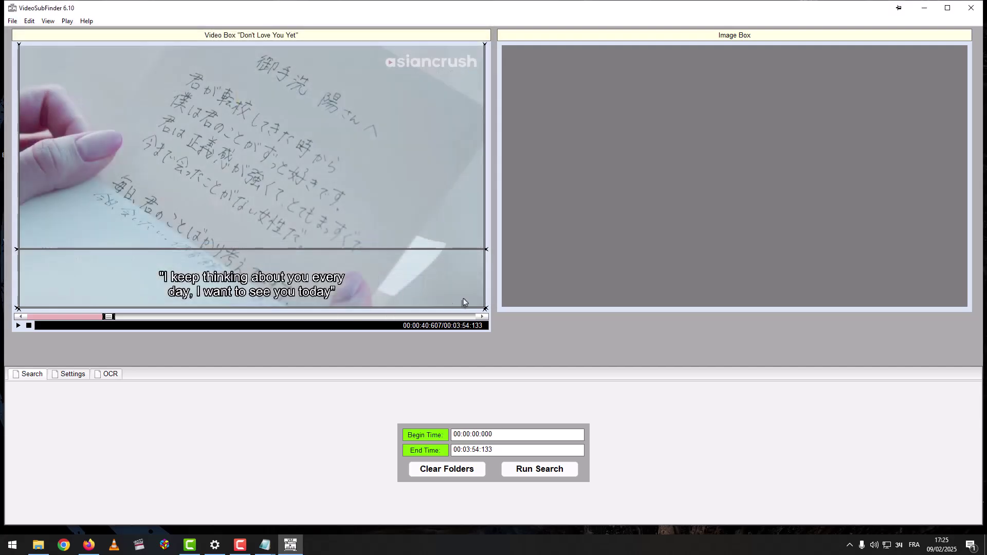
{"action": "left_click", "coordinate": [970, 7]}
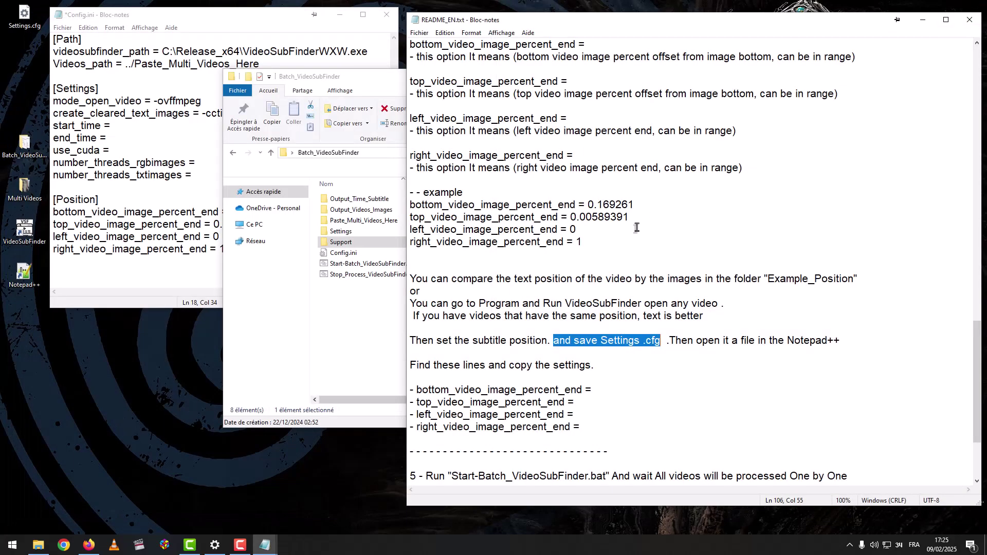
Move Settings.cfg to a free spot on the desktop below Config.ini and open it in Notepad++
{"action": "left_click", "coordinate": [658, 350]}
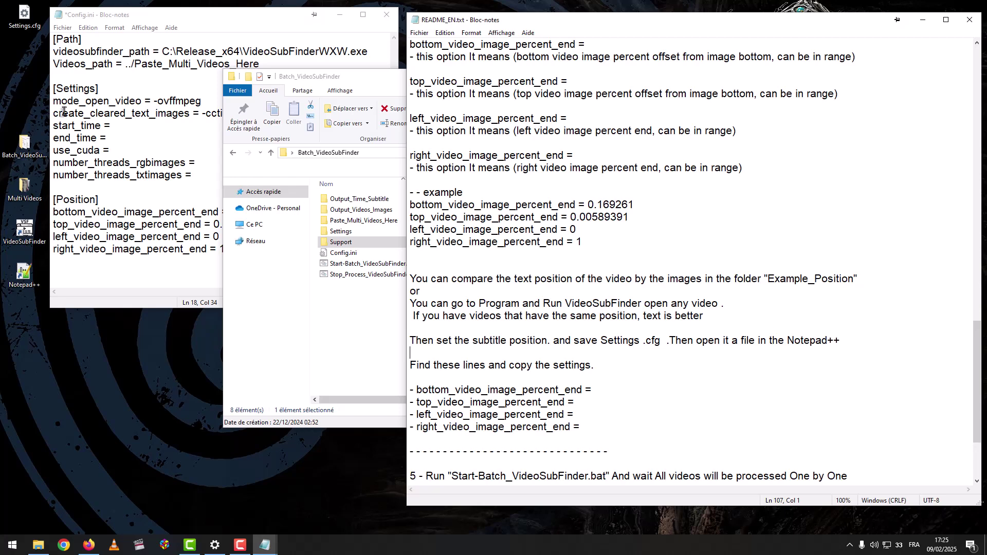
{"action": "left_click_drag", "start_coordinate": [24, 17], "coordinate": [71, 370]}
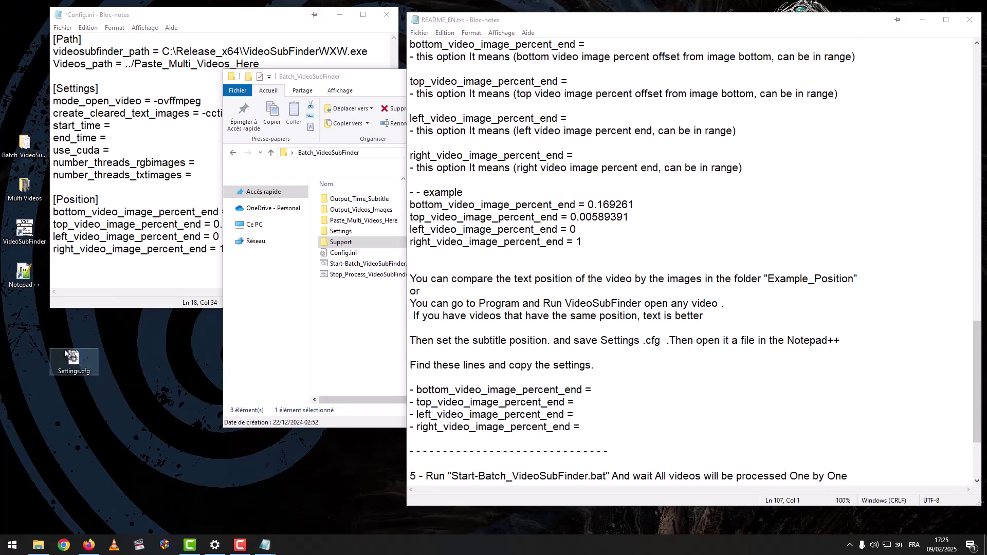
{"action": "double_click", "coordinate": [70, 356]}
Look through Settings.cfg for the subtitle position lines
{"action": "left_click", "coordinate": [490, 273]}
{"action": "key", "text": "Down"}
{"action": "key", "text": "Down"}
{"action": "key", "text": "Down"}
{"action": "key", "text": "Down"}
{"action": "key", "text": "Down"}
{"action": "key", "text": "Down"}
{"action": "key", "text": "Down"}
{"action": "key", "text": "Down"}
{"action": "key", "text": "Down"}
{"action": "key", "text": "Down"}
{"action": "key", "text": "Down"}
{"action": "key", "text": "Down"}
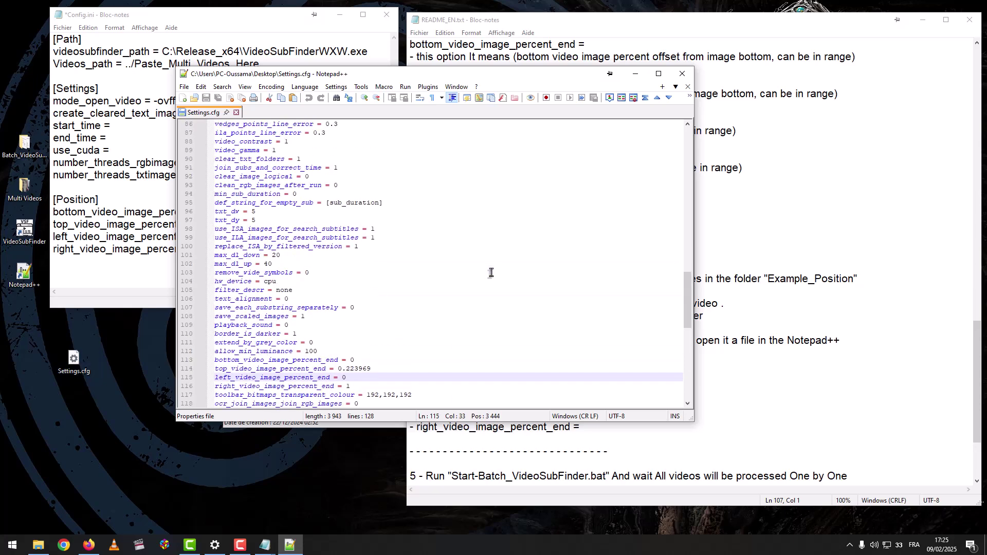
{"action": "scroll", "coordinate": [491, 273], "scroll_direction": "up", "scroll_amount": 4}
{"action": "left_click", "coordinate": [505, 255]}
Copy the name bottom_video_image_percent_end from the README's list of lines and find it in Settings.cfg
{"action": "left_click", "coordinate": [751, 279]}
{"action": "scroll", "coordinate": [752, 278], "scroll_direction": "down", "scroll_amount": 2}
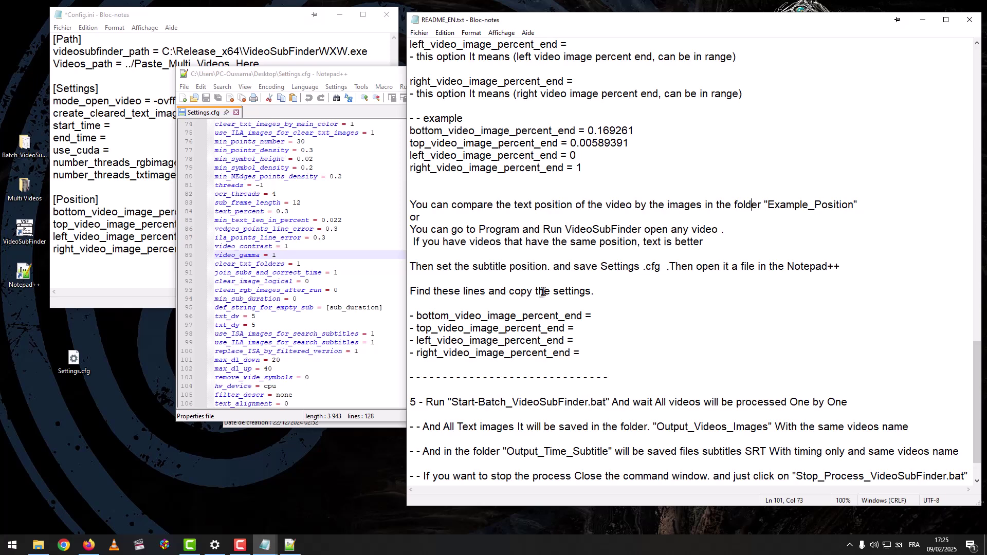
{"action": "left_click_drag", "start_coordinate": [591, 359], "coordinate": [579, 315]}
{"action": "key", "text": "ctrl+c"}
{"action": "left_click", "coordinate": [412, 304]}
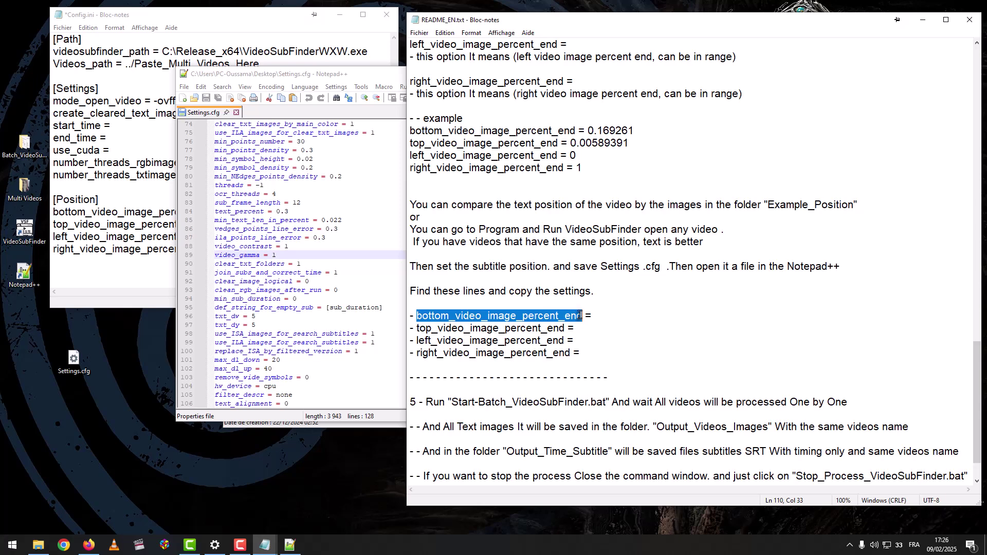
{"action": "left_click", "coordinate": [342, 236]}
{"action": "key", "text": "ctrl+f"}
{"action": "key", "text": "ctrl+v"}
{"action": "left_click", "coordinate": [564, 200]}
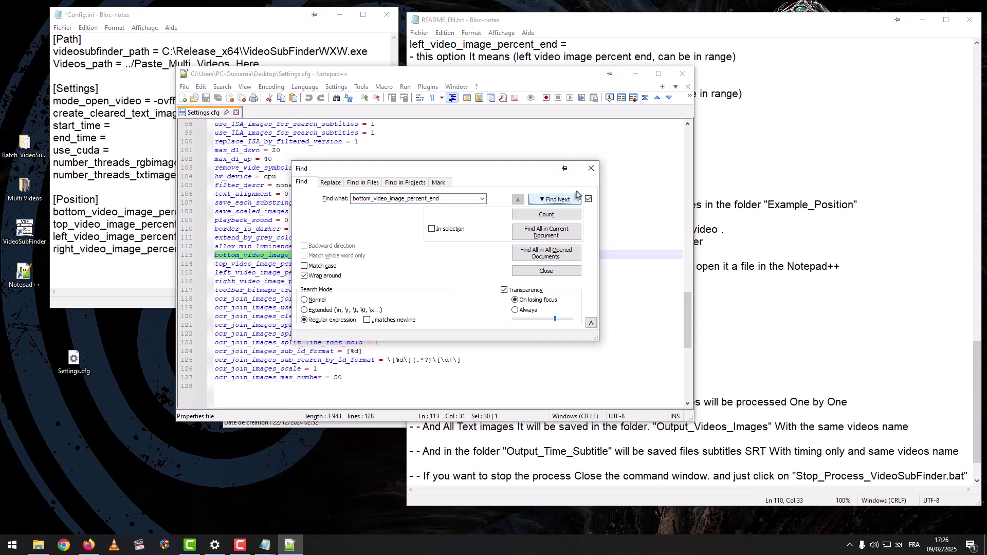
{"action": "key", "text": "Escape"}
Replace the four [Position] lines in Config.ini with those copied from Settings.cfg: bottom 0, top 0.223969, left 0, right 1
{"action": "left_click_drag", "start_coordinate": [350, 281], "coordinate": [215, 259]}
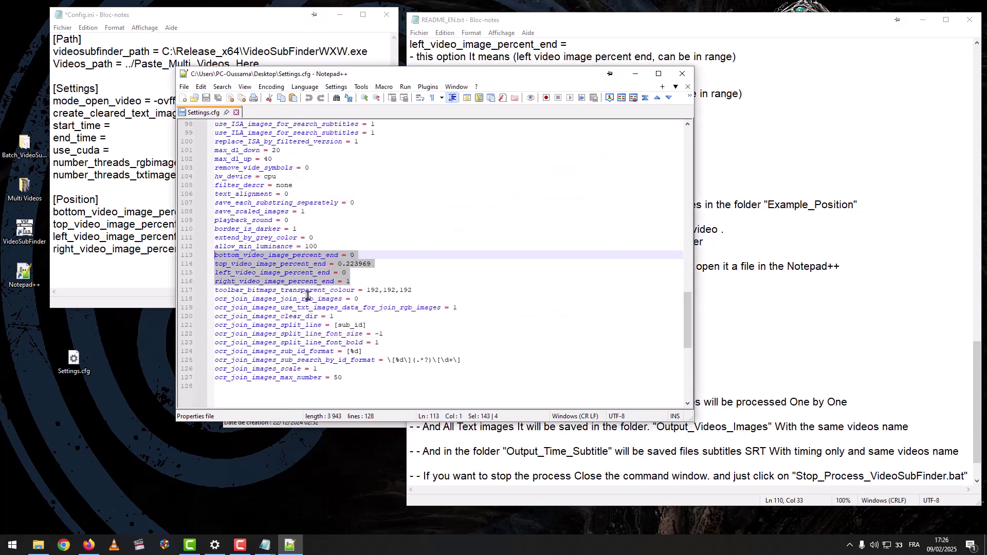
{"action": "left_click", "coordinate": [729, 269]}
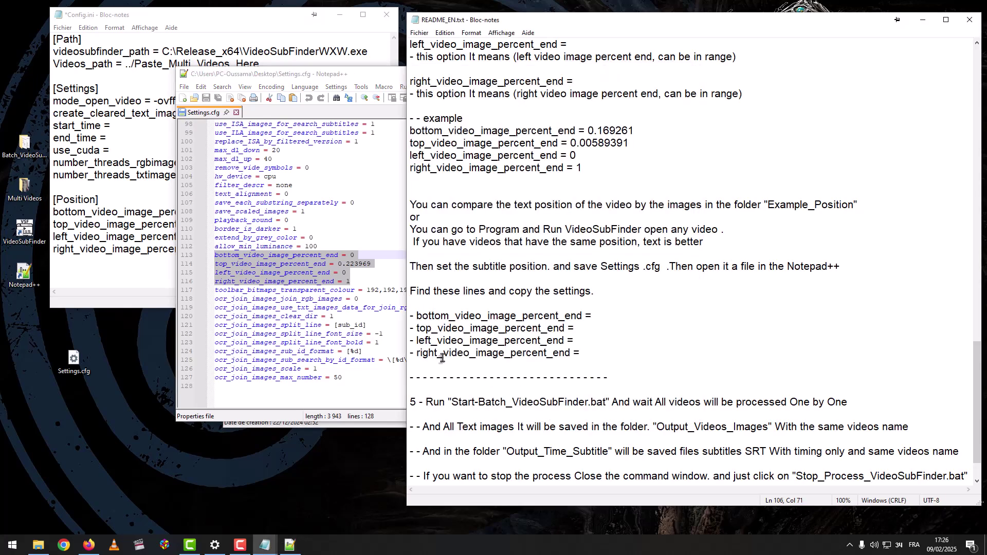
{"action": "right_click", "coordinate": [305, 267]}
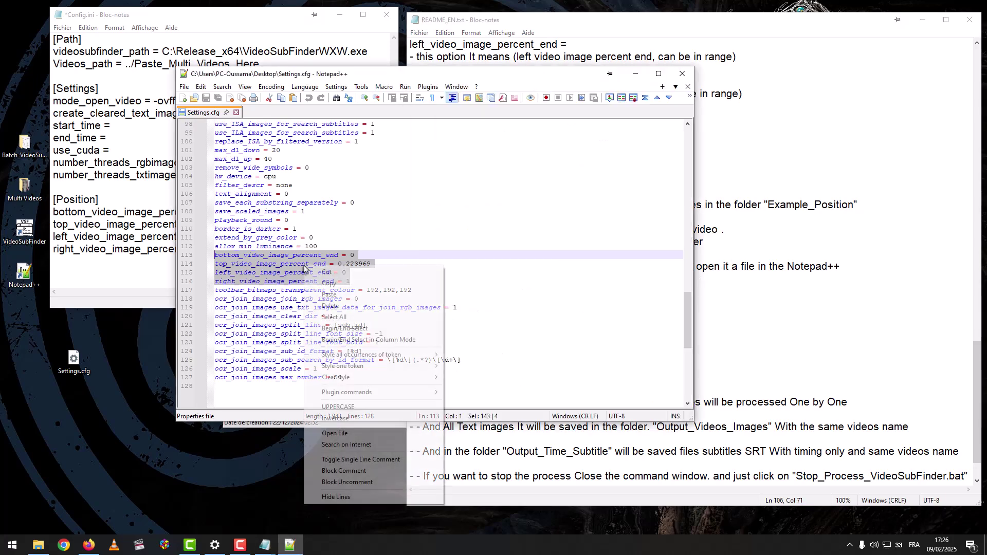
{"action": "left_click", "coordinate": [339, 287]}
{"action": "left_click_drag", "start_coordinate": [229, 252], "coordinate": [66, 215]}
{"action": "key", "text": "ctrl+v"}
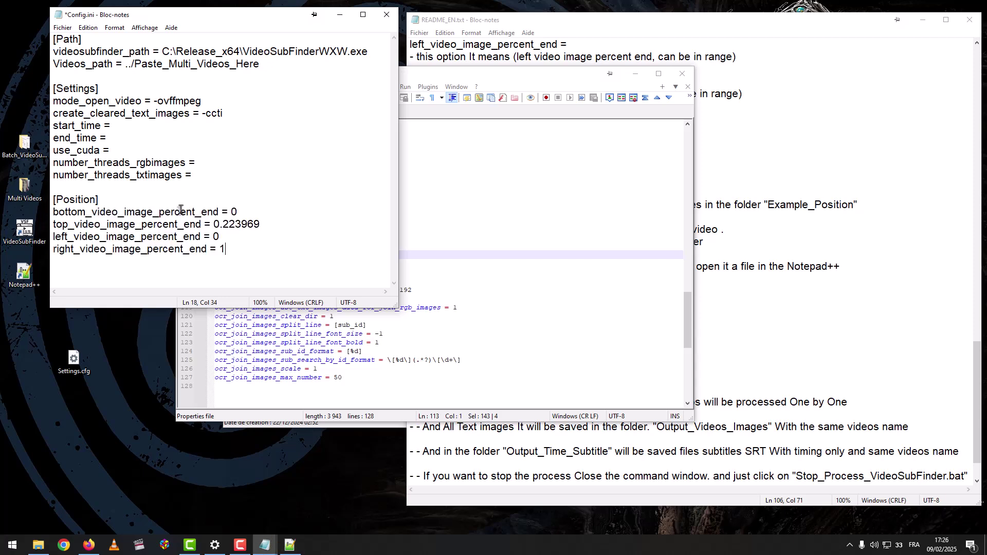
Save and close Config.ini, and close Settings.cfg in Notepad++
{"action": "left_click", "coordinate": [68, 29]}
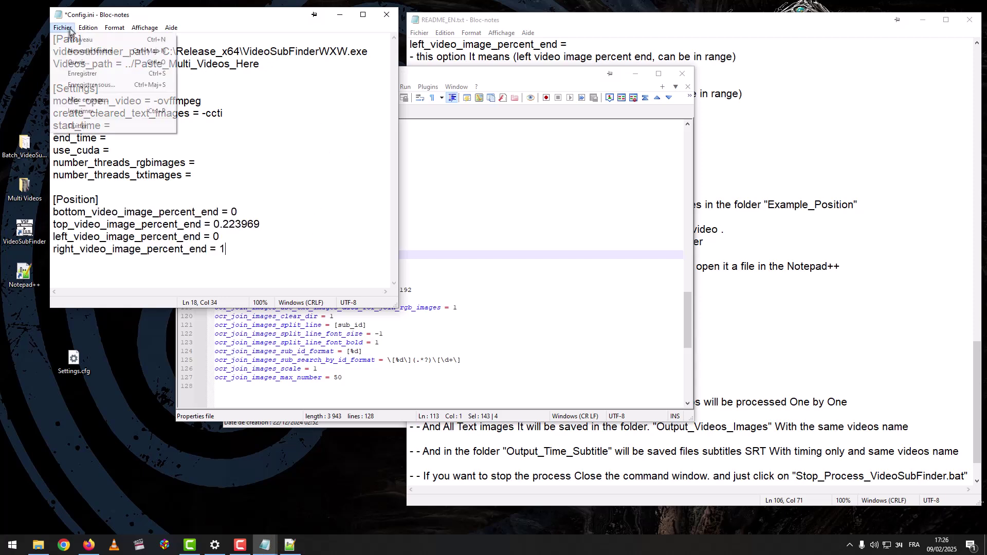
{"action": "left_click", "coordinate": [109, 73]}
{"action": "left_click", "coordinate": [387, 15]}
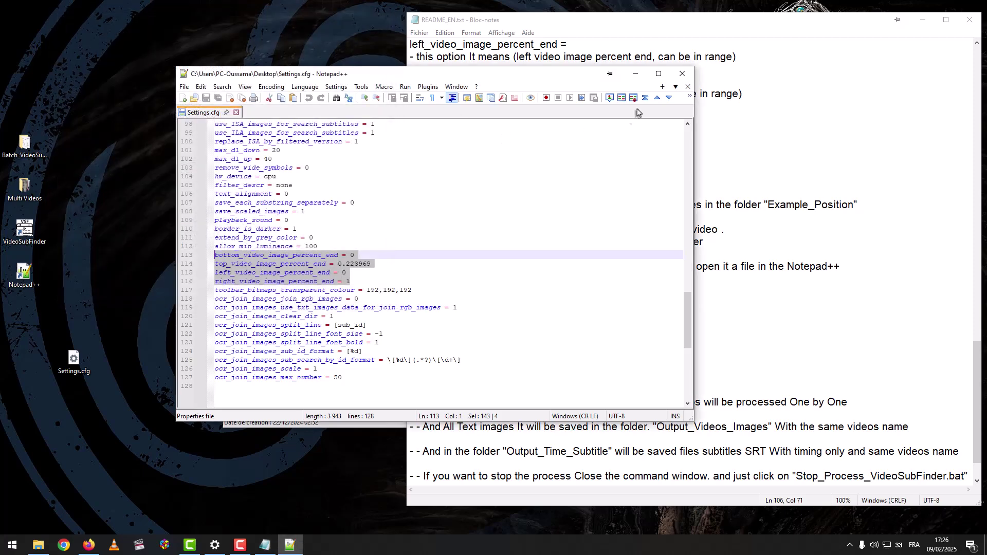
{"action": "left_click", "coordinate": [682, 74]}
Read the README's step 5 and run Start-Batch_VideoSubFinder.bat from the Batch_VideoSubFinder folder
{"action": "scroll", "coordinate": [547, 228], "scroll_direction": "down", "scroll_amount": 2}
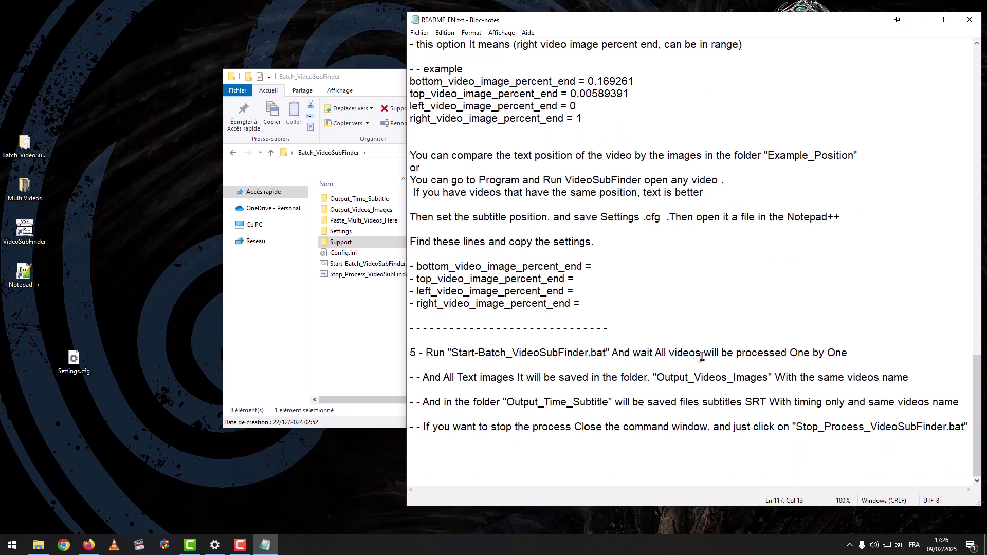
{"action": "left_click_drag", "start_coordinate": [790, 353], "coordinate": [832, 353]}
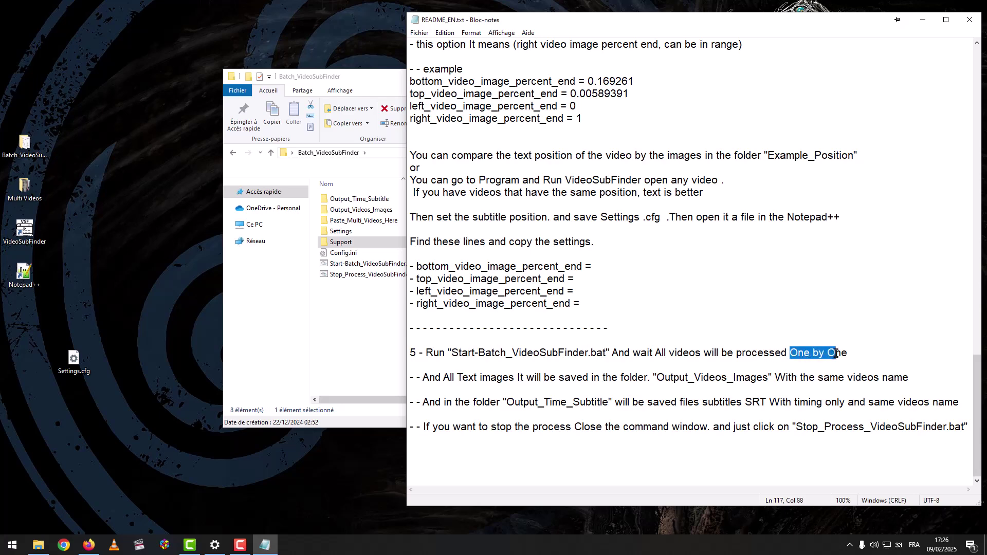
{"action": "left_click", "coordinate": [815, 343]}
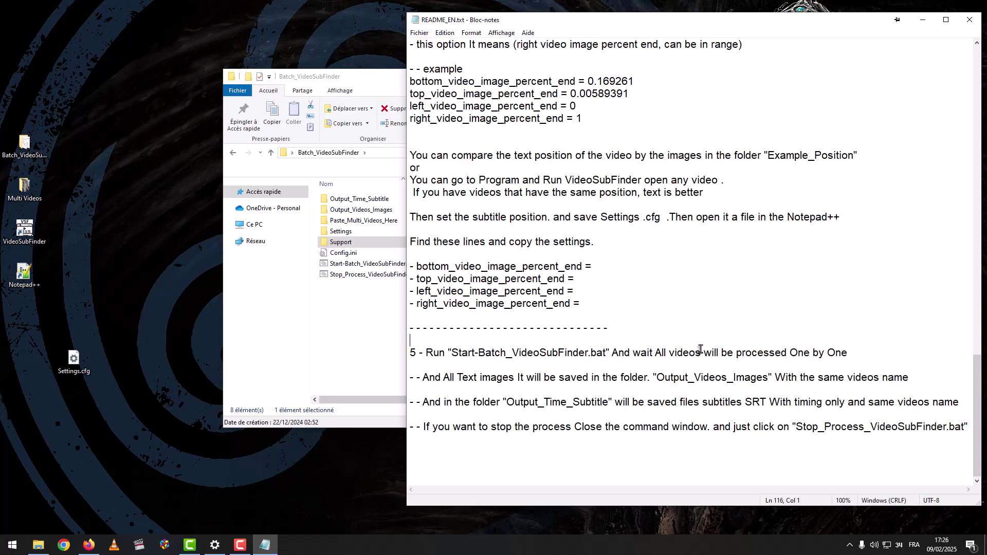
{"action": "left_click", "coordinate": [354, 307]}
{"action": "double_click", "coordinate": [359, 263]}
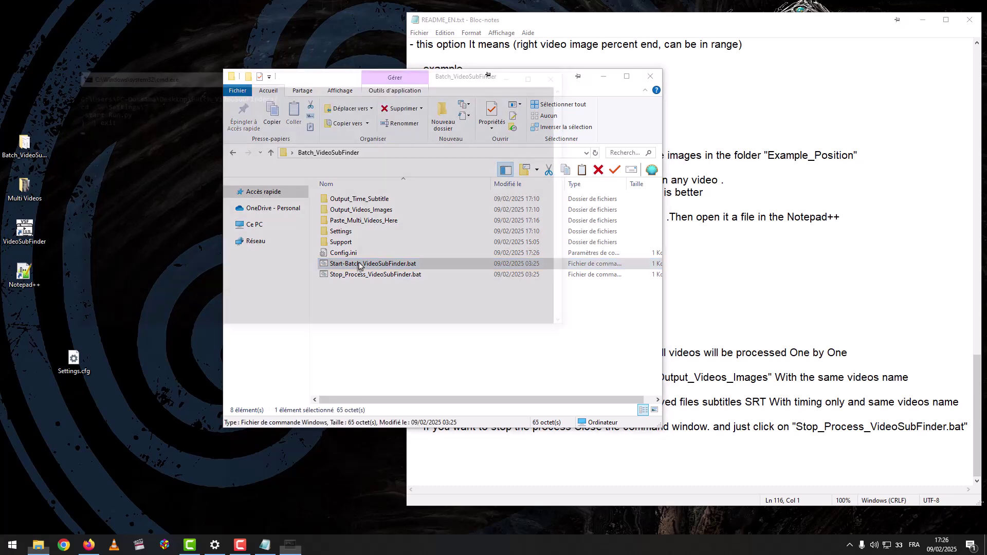
Read the README's note on Output_Videos_Images, move the folder window clear of the console, and check the source videos in Paste_Multi_Videos_Here
{"action": "left_click", "coordinate": [750, 292]}
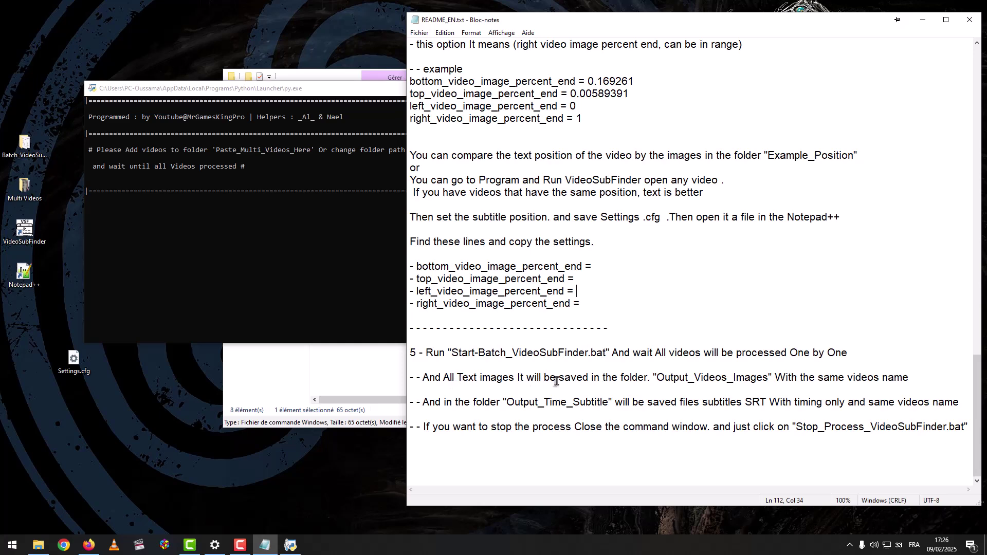
{"action": "left_click_drag", "start_coordinate": [657, 379], "coordinate": [766, 378]}
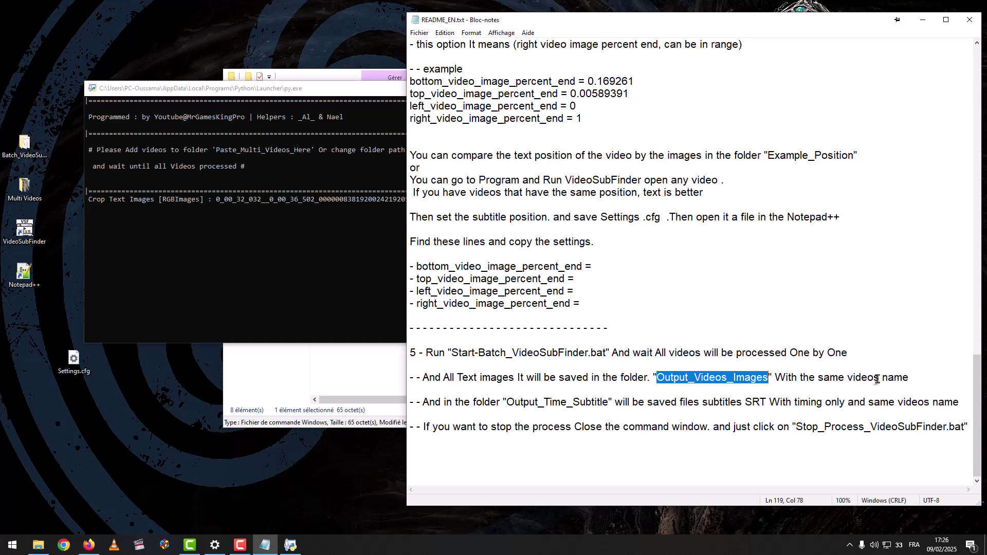
{"action": "left_click", "coordinate": [339, 383]}
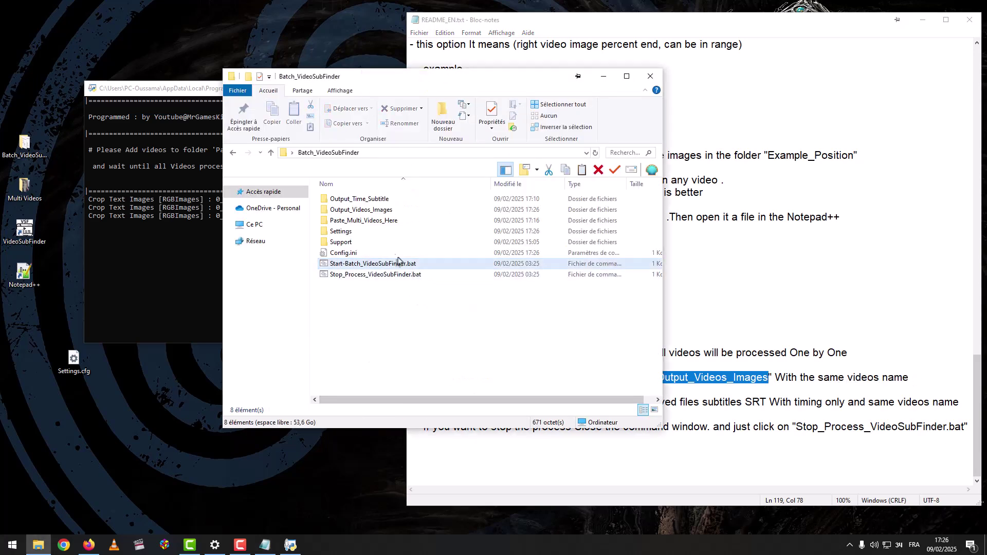
{"action": "left_click_drag", "start_coordinate": [417, 83], "coordinate": [590, 135]}
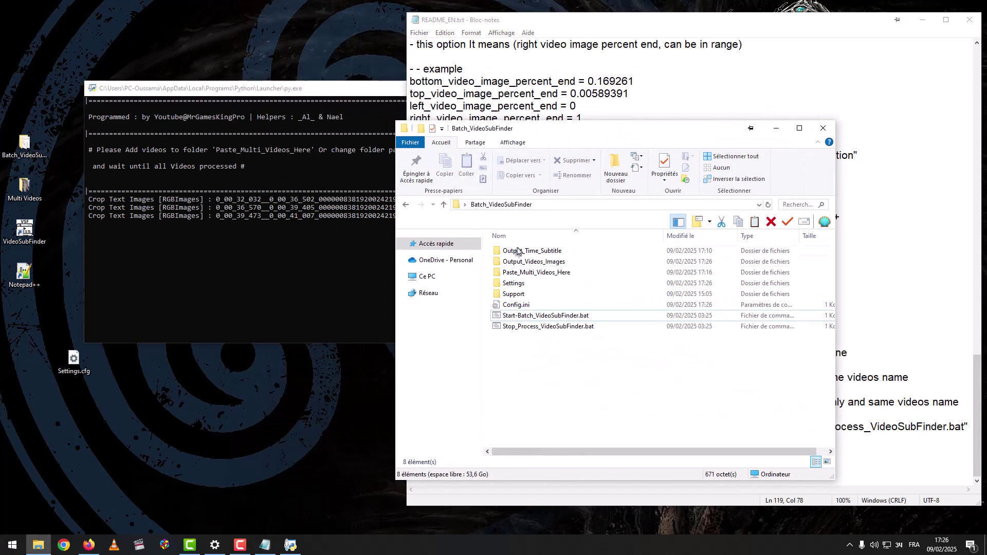
{"action": "double_click", "coordinate": [534, 272]}
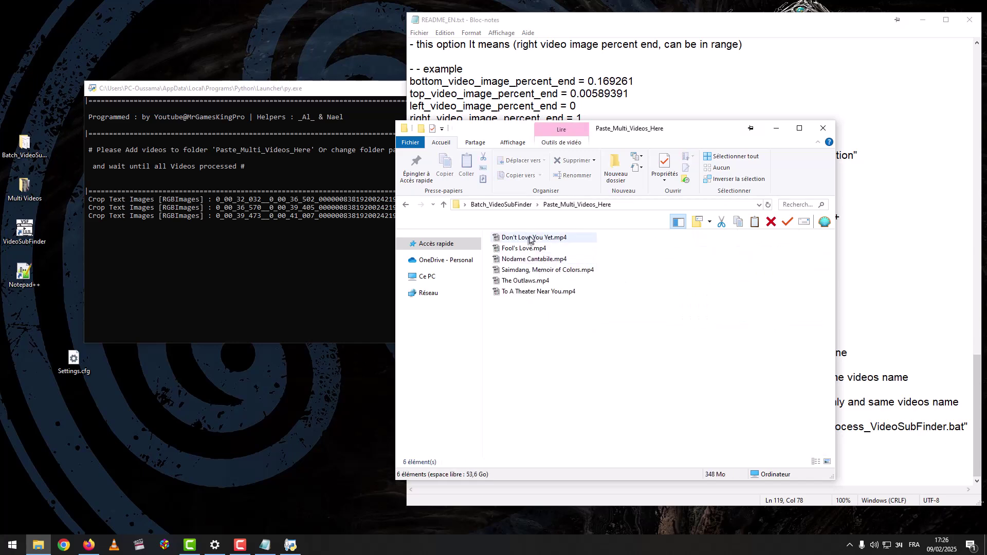
{"action": "left_click", "coordinate": [501, 204]}
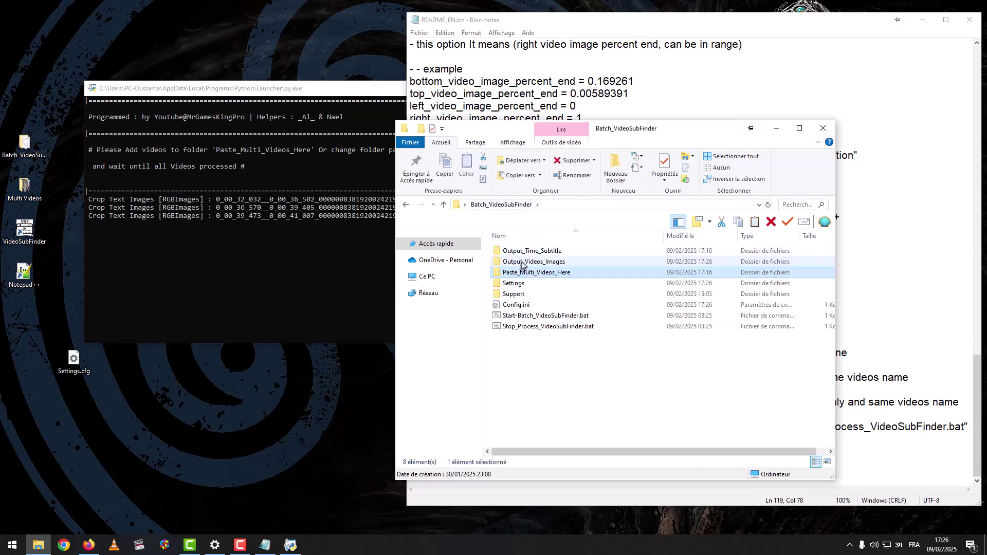
Open the RGBImages folder of Don't Love You Yet_Output inside Output_Videos_Images and view several cropped subtitle images
{"action": "double_click", "coordinate": [522, 265]}
{"action": "double_click", "coordinate": [535, 252]}
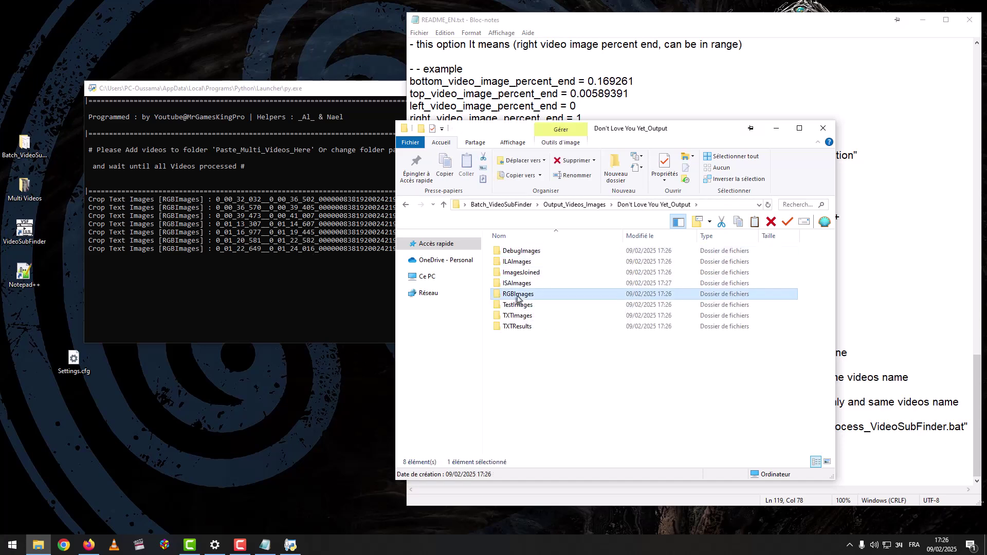
{"action": "double_click", "coordinate": [517, 294]}
{"action": "left_click", "coordinate": [563, 304]}
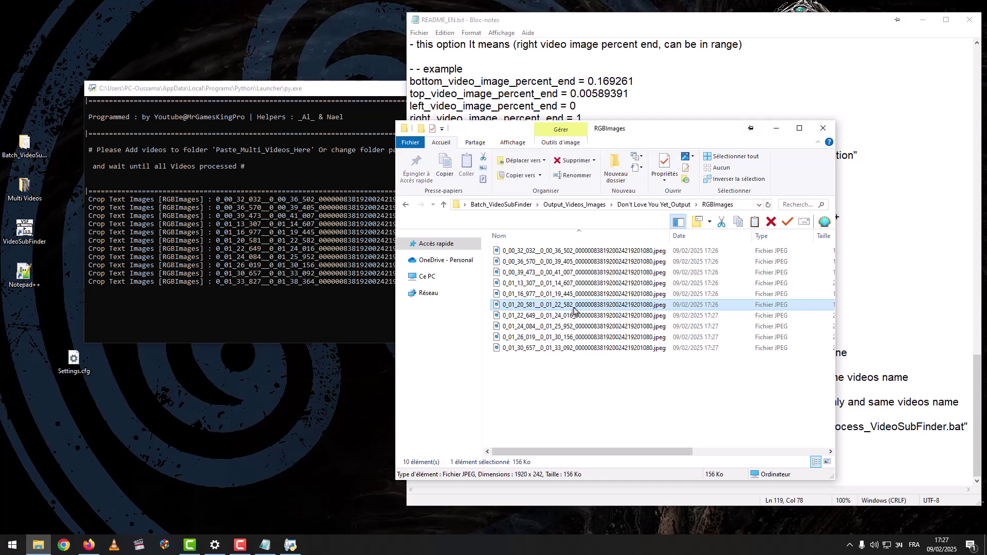
{"action": "double_click", "coordinate": [574, 306]}
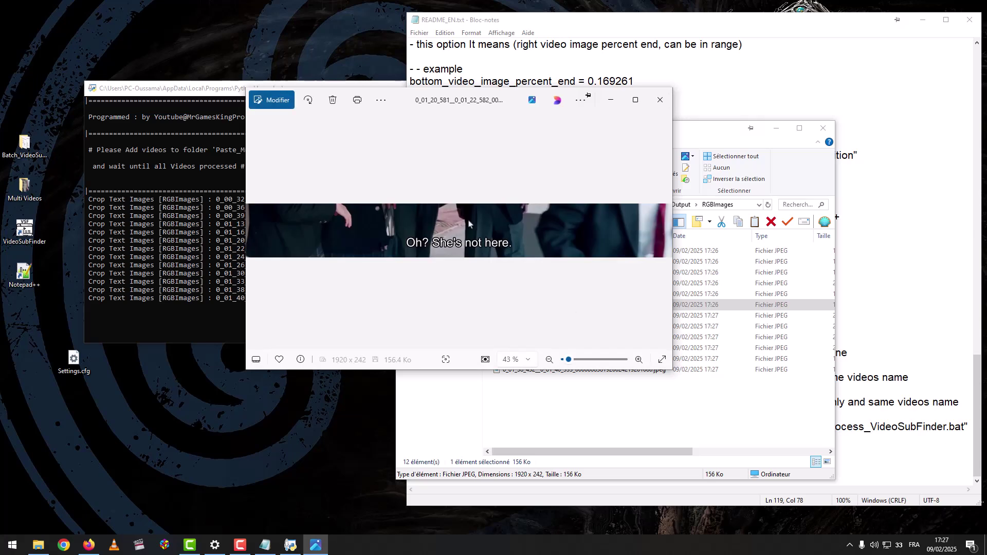
{"action": "key", "text": "Right"}
{"action": "key", "text": "Right"}
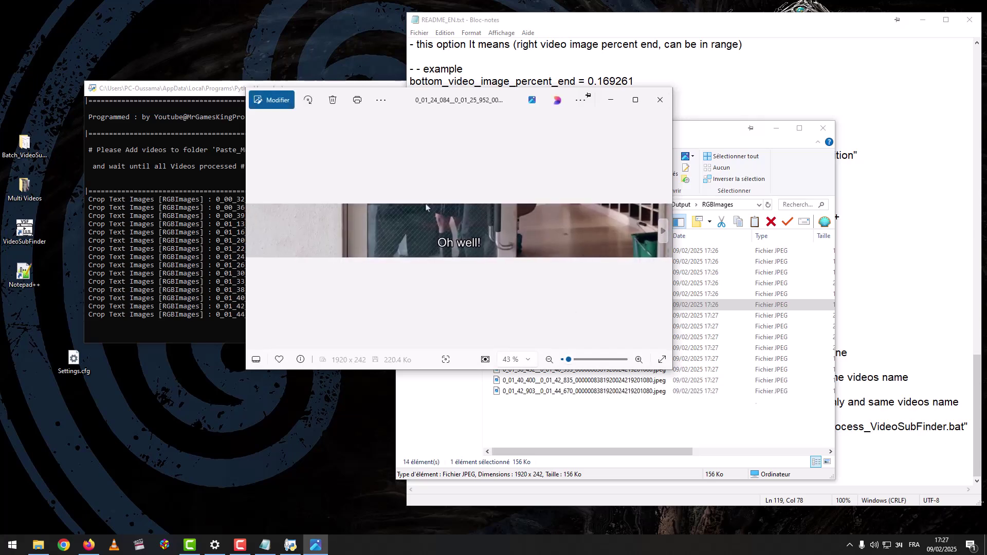
{"action": "left_click", "coordinate": [660, 100]}
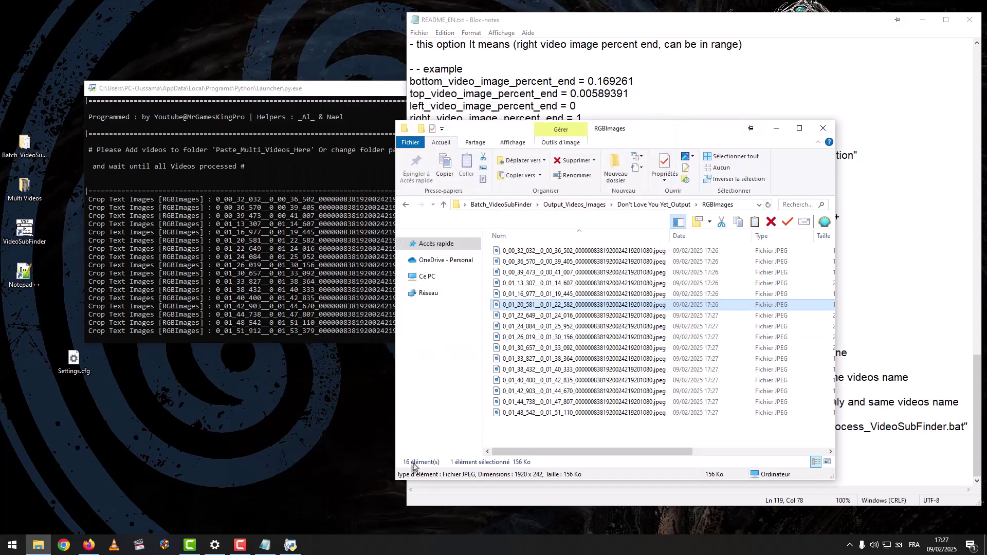
Check the batch progress in the console window and return to the RGBImages folder
{"action": "left_click", "coordinate": [498, 443]}
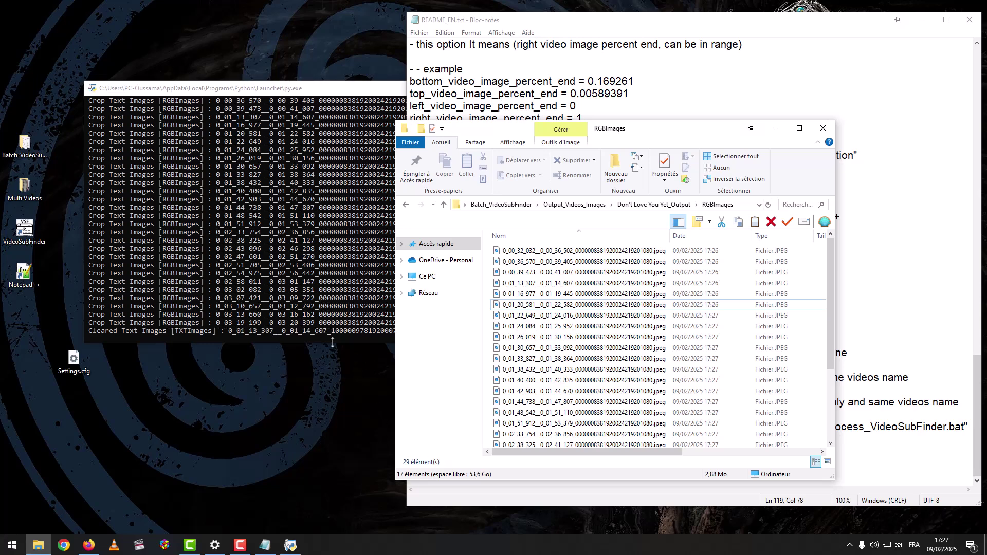
{"action": "left_click", "coordinate": [306, 318]}
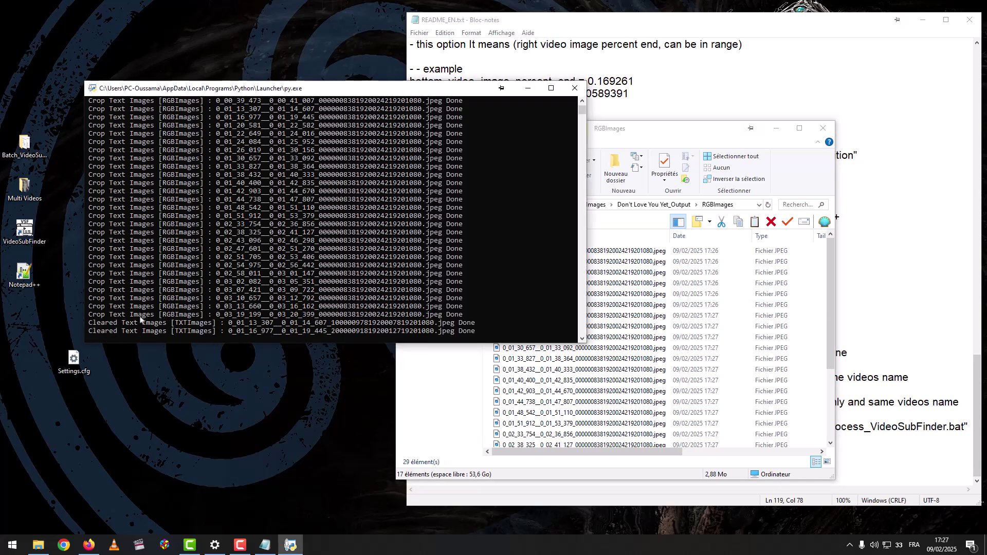
{"action": "left_click", "coordinate": [481, 392]}
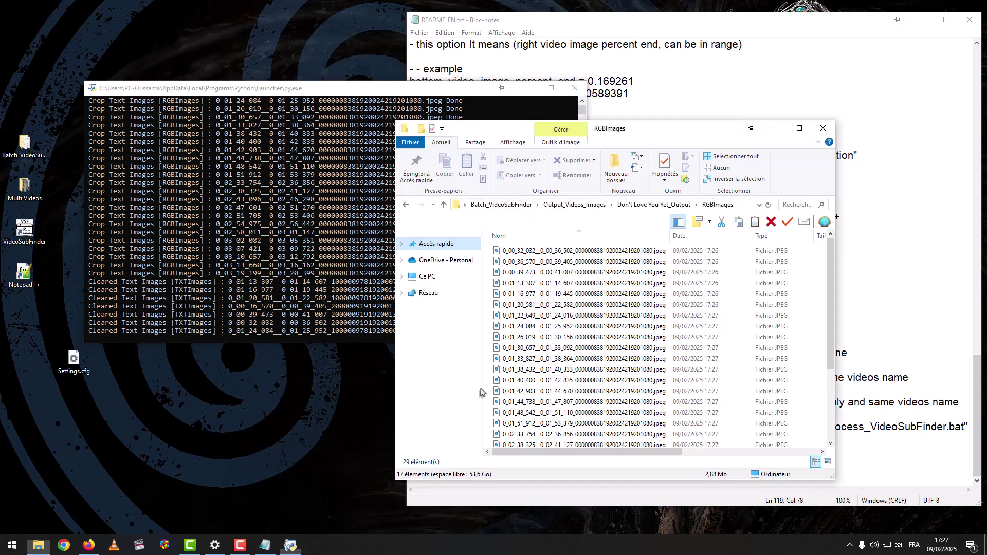
View several cleared text images in the TXTImages folder of Don't Love You Yet_Output and check the batch progress in the console
{"action": "left_click", "coordinate": [629, 205]}
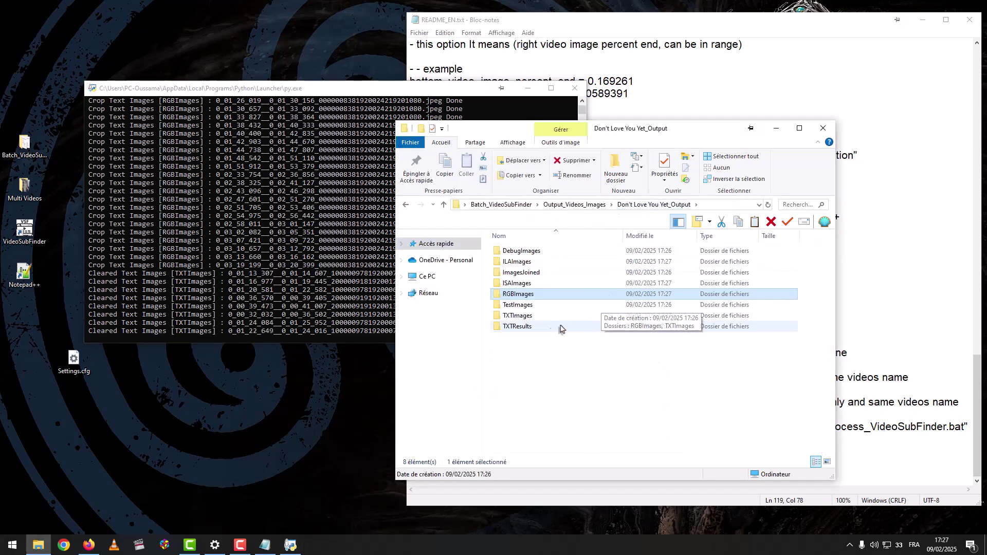
{"action": "left_click", "coordinate": [511, 319]}
{"action": "double_click", "coordinate": [511, 319]}
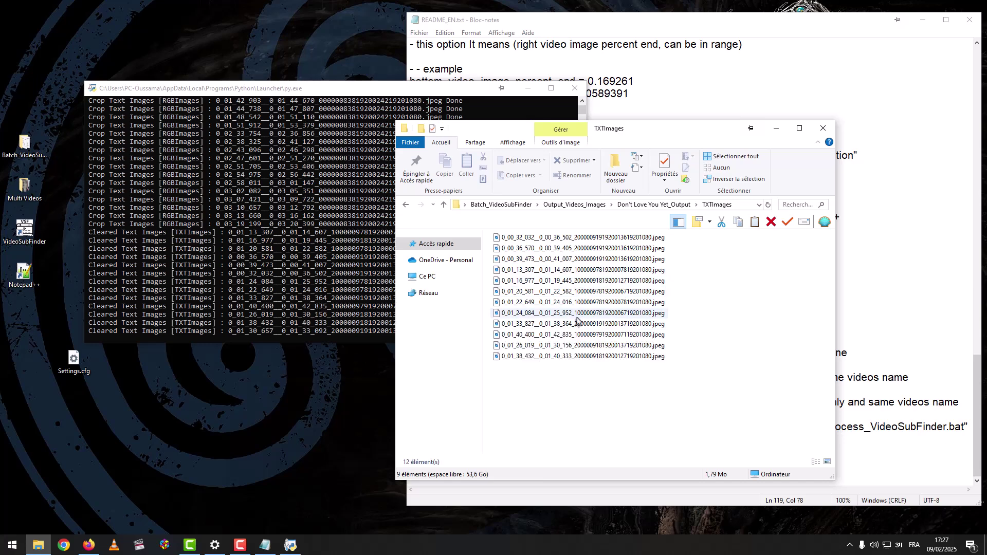
{"action": "left_click", "coordinate": [576, 302]}
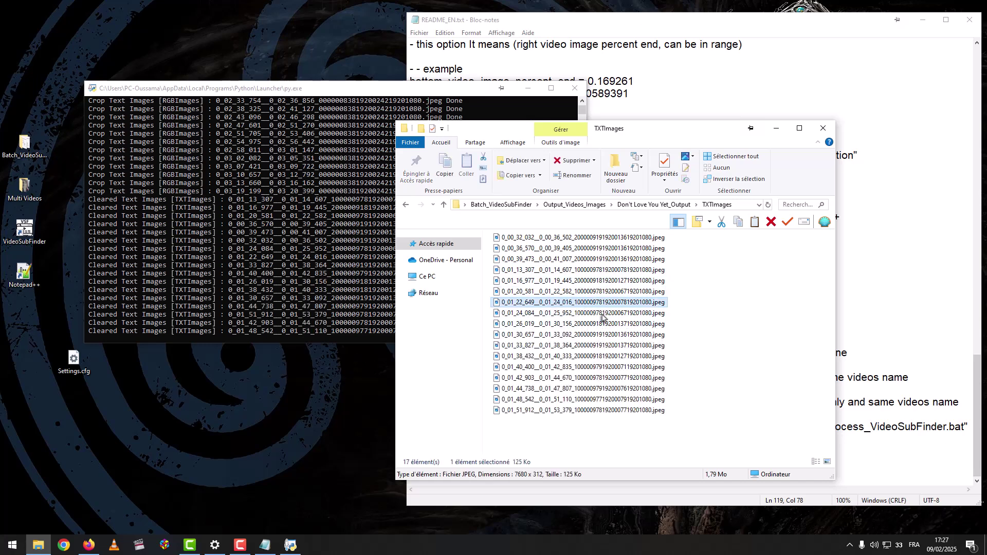
{"action": "double_click", "coordinate": [572, 304]}
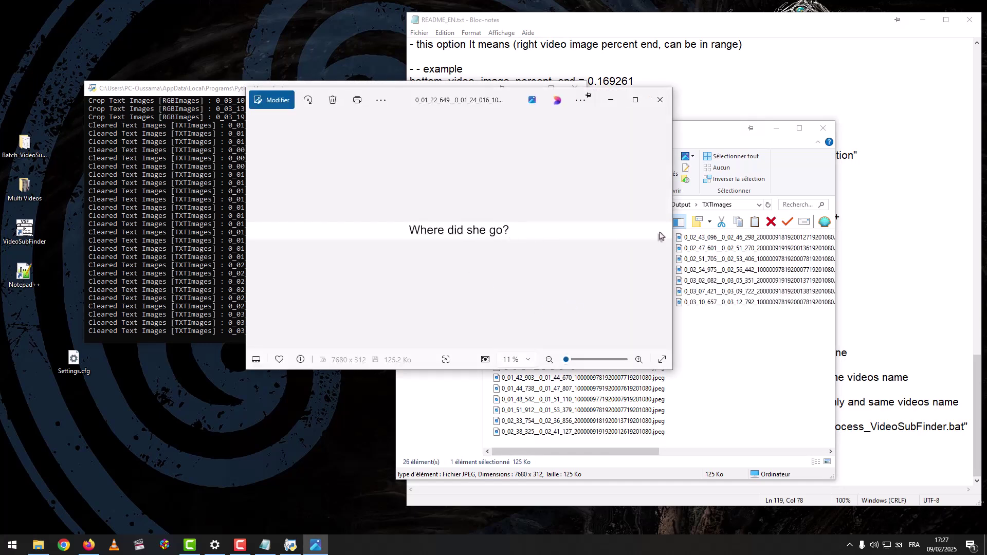
{"action": "left_click", "coordinate": [662, 232]}
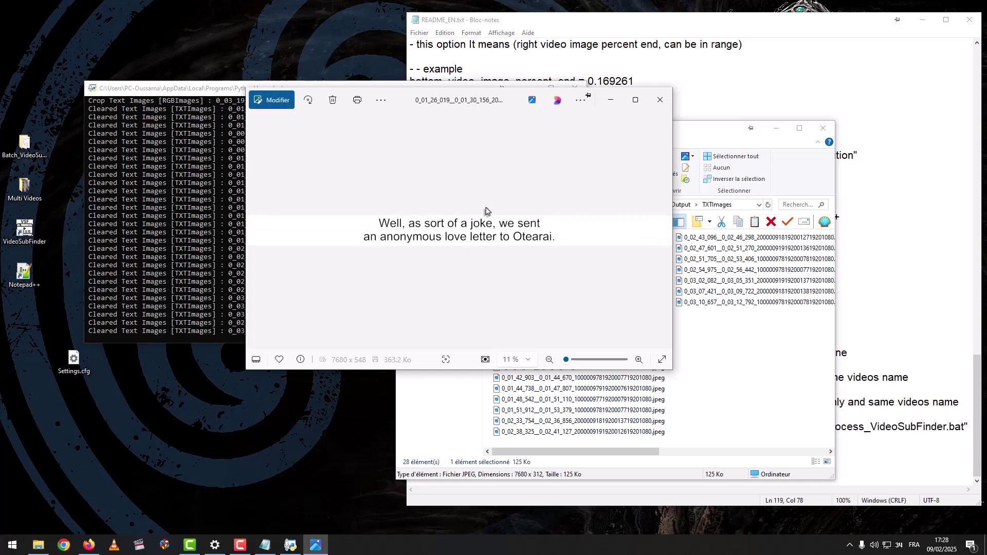
{"action": "left_click", "coordinate": [660, 100]}
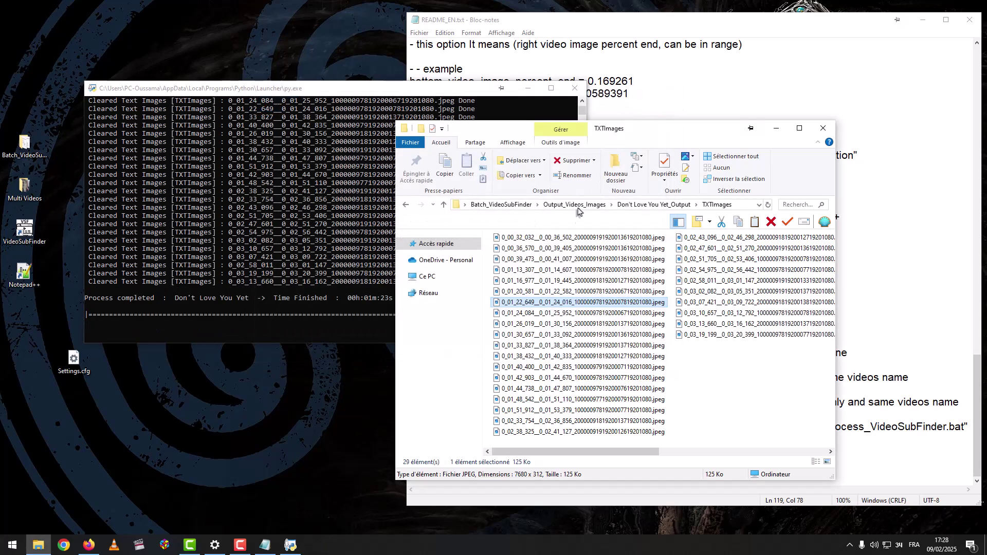
{"action": "left_click", "coordinate": [303, 294]}
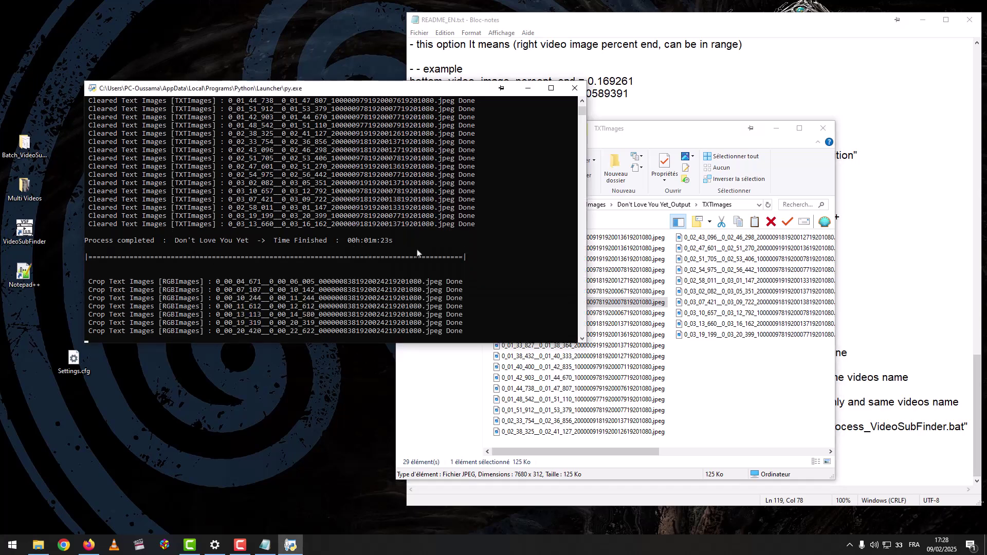
Go back to Output_Videos_Images, look inside the Fool's Love_Output folder, and return to the Batch_VideoSubFinder folder
{"action": "left_click", "coordinate": [714, 353]}
{"action": "left_click", "coordinate": [637, 205]}
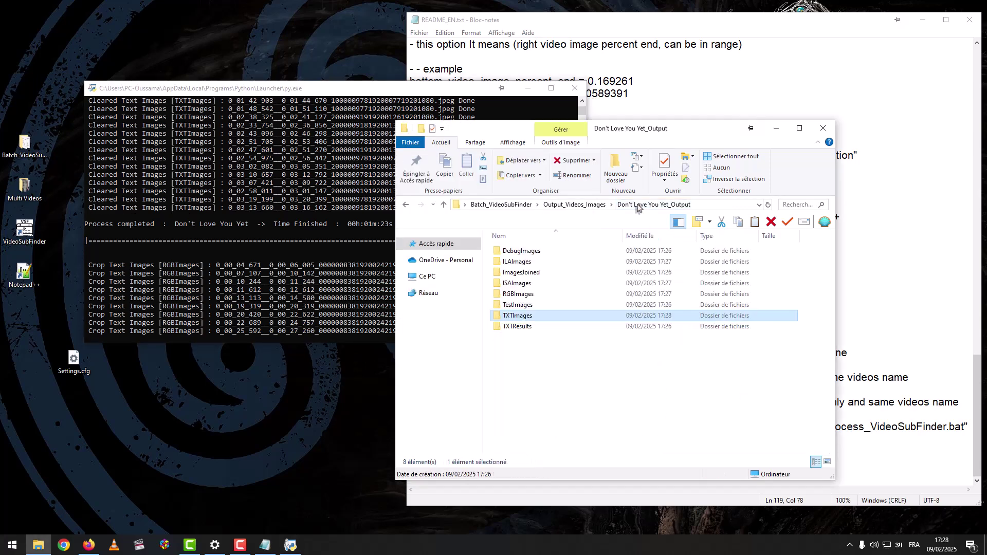
{"action": "left_click", "coordinate": [574, 205]}
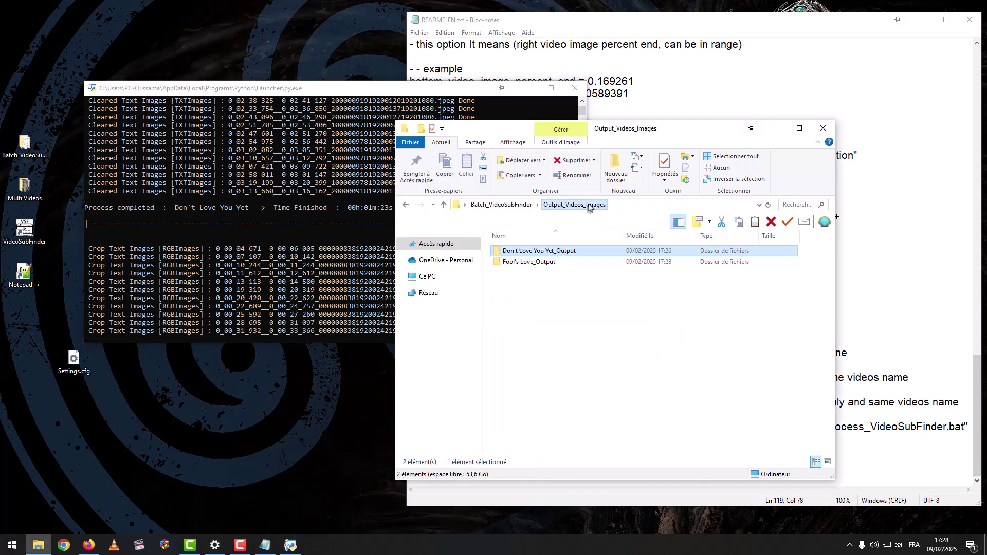
{"action": "double_click", "coordinate": [524, 263]}
{"action": "left_click", "coordinate": [517, 205]}
Read the README's note on Output_Time_Subtitle, then look through the timings in that folder's Don't Love You Yet_Output.srt and close the file
{"action": "left_click", "coordinate": [872, 275]}
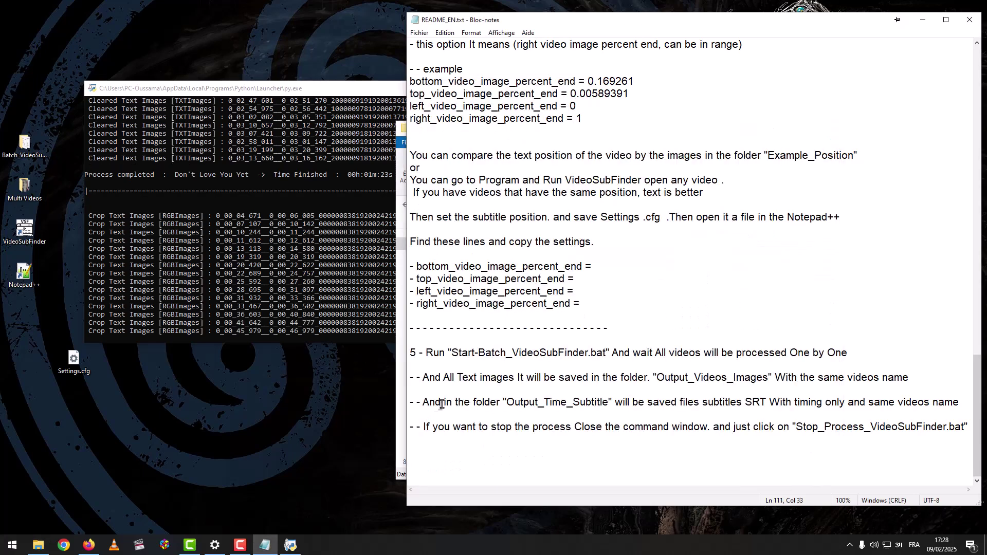
{"action": "left_click_drag", "start_coordinate": [503, 403], "coordinate": [608, 403]}
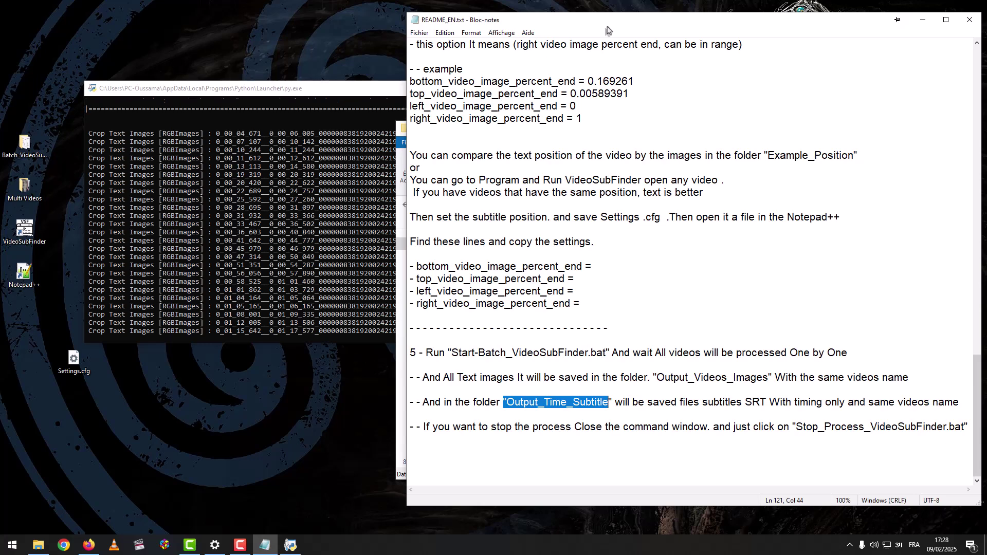
{"action": "left_click", "coordinate": [400, 164]}
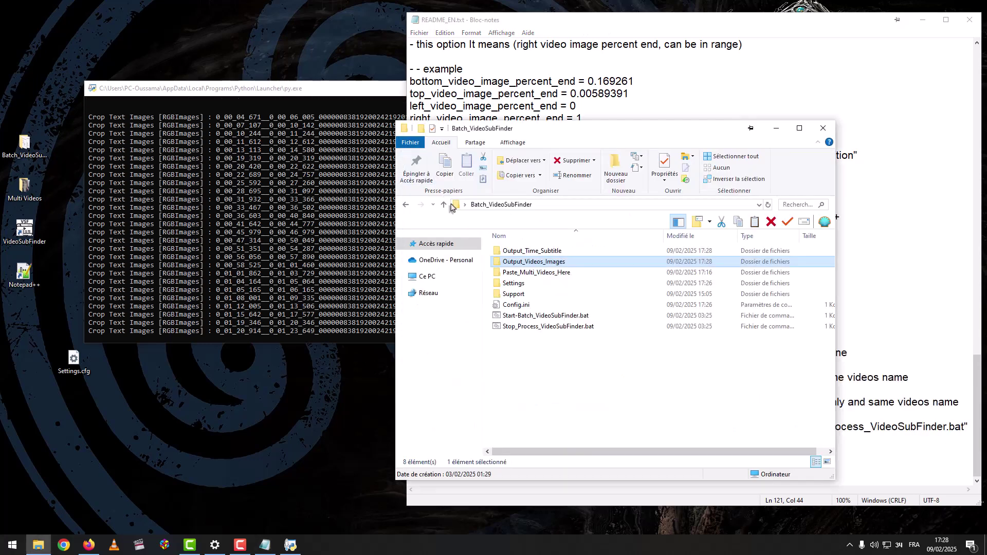
{"action": "double_click", "coordinate": [525, 250]}
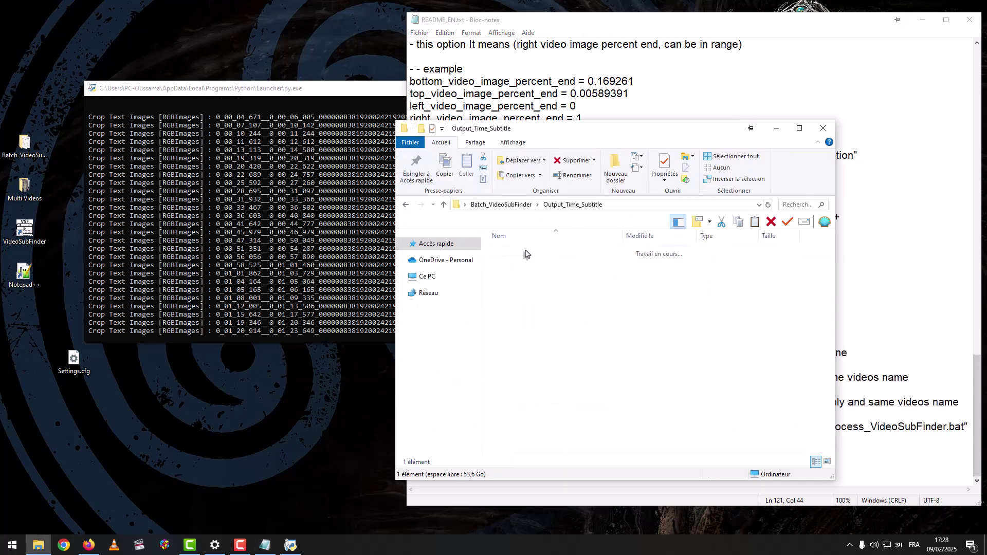
{"action": "double_click", "coordinate": [525, 251]}
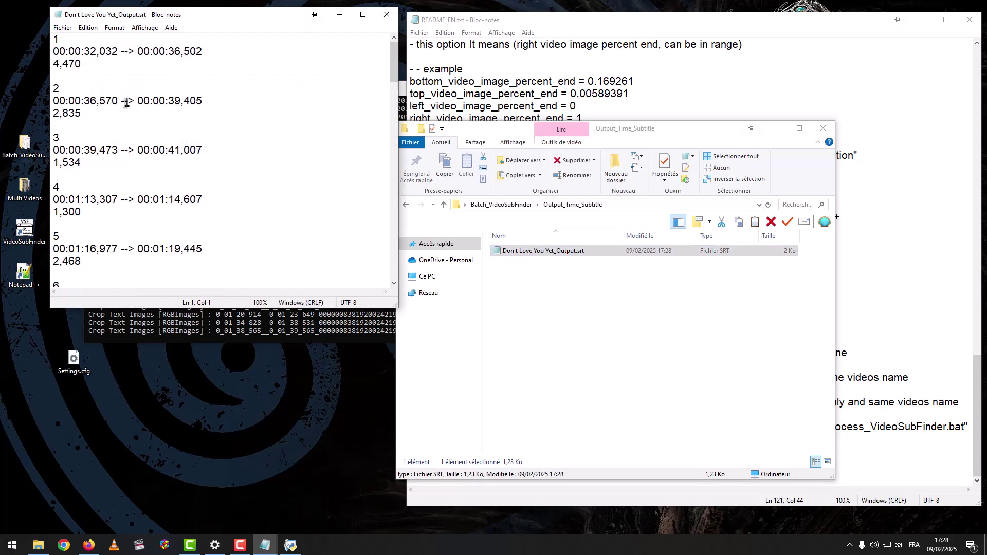
{"action": "scroll", "coordinate": [130, 125], "scroll_direction": "down", "scroll_amount": 20}
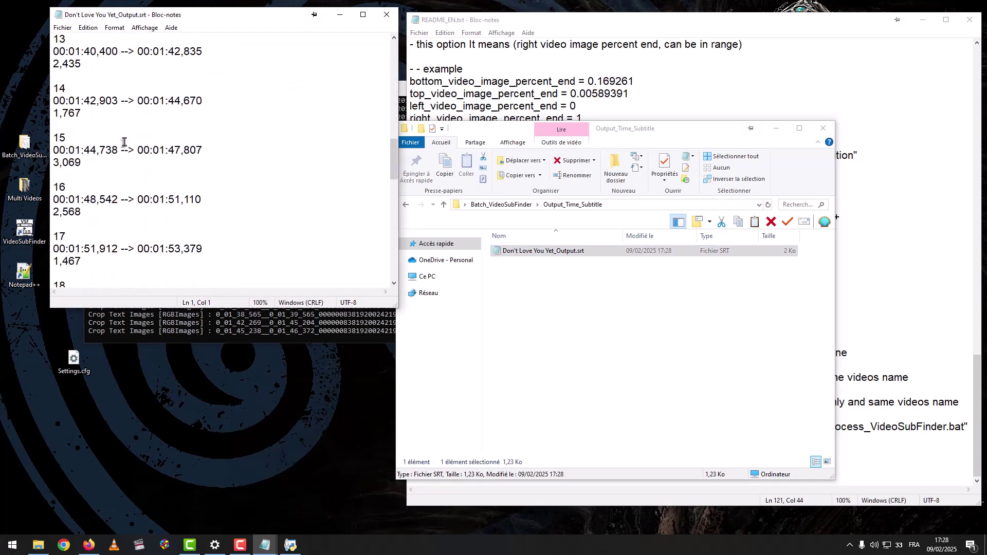
{"action": "left_click", "coordinate": [386, 15]}
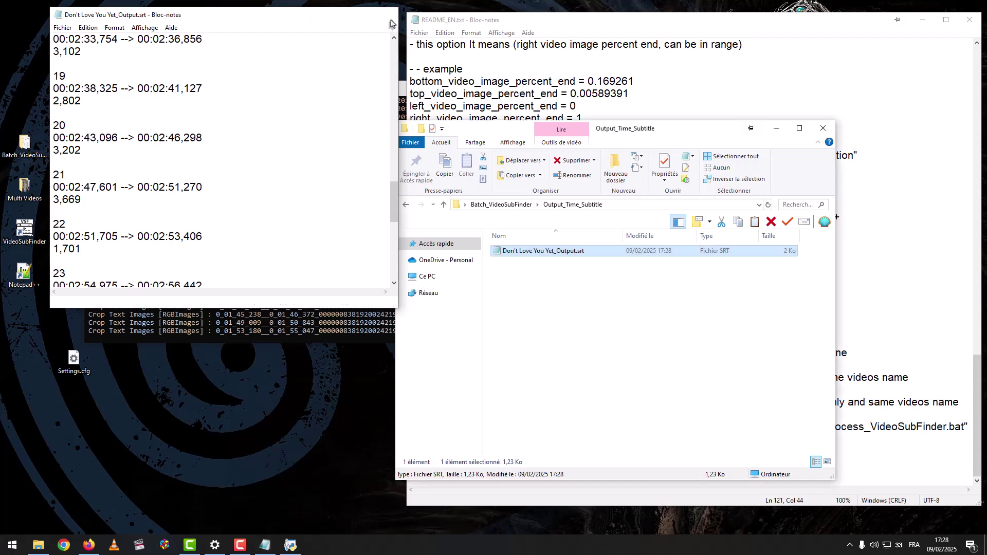
Return to the Output_Videos_Images folder by way of Batch_VideoSubFinder and look at the README's instructions again
{"action": "left_click", "coordinate": [516, 319]}
{"action": "left_click", "coordinate": [522, 208]}
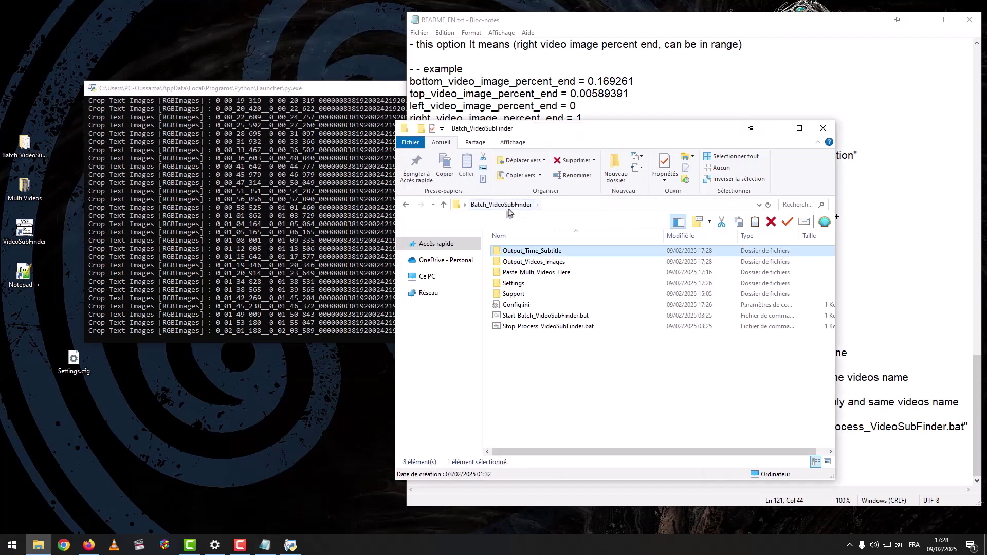
{"action": "double_click", "coordinate": [543, 264]}
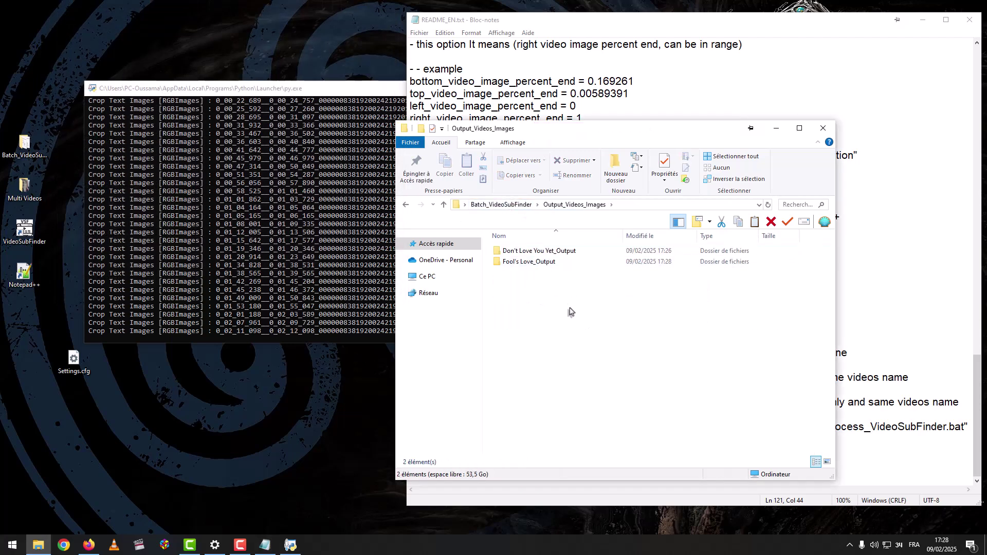
{"action": "left_click", "coordinate": [743, 333]}
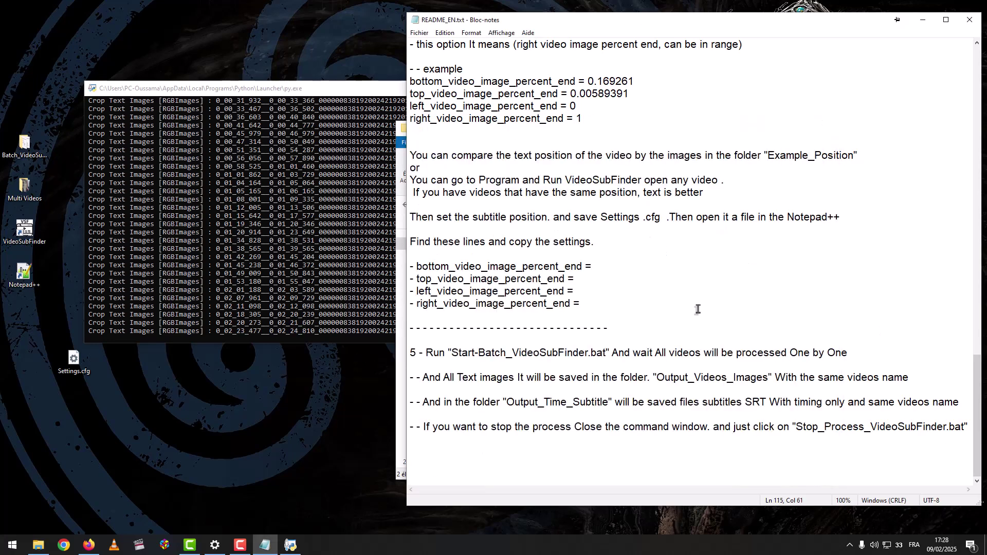
{"action": "left_click", "coordinate": [399, 324]}
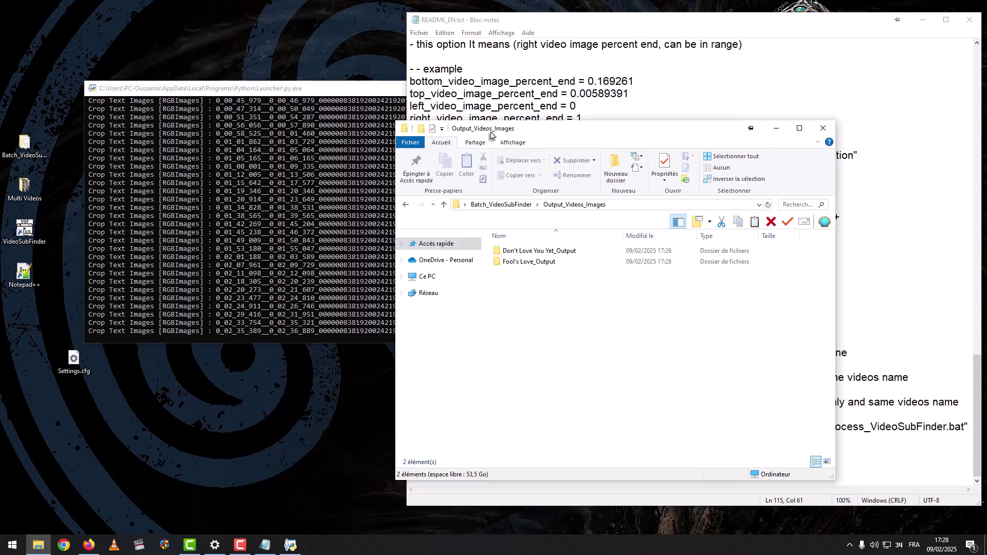
Open the Output_Time_Subtitle folder in a separate window, shrink it, and place it above the main folder window
{"action": "left_click_drag", "start_coordinate": [514, 135], "coordinate": [544, 102]}
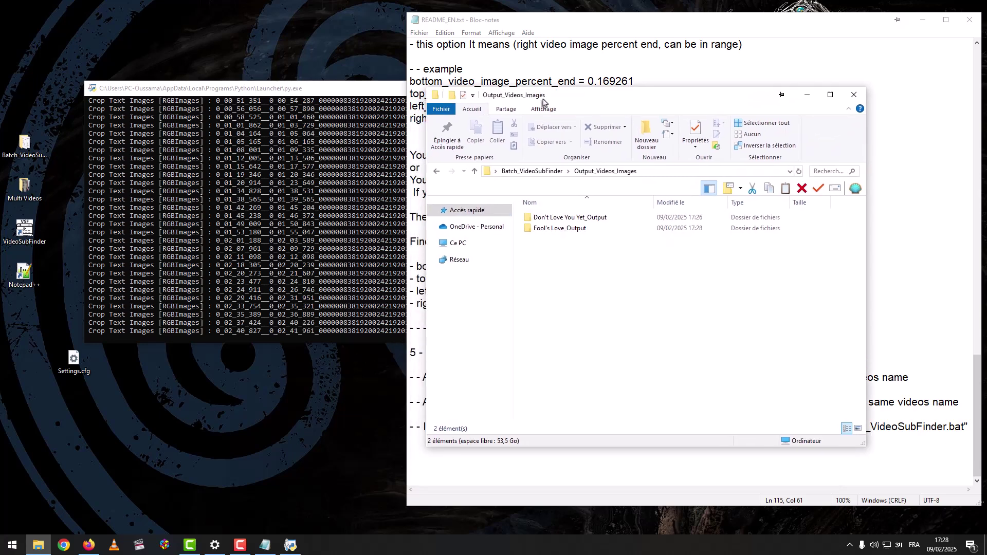
{"action": "left_click", "coordinate": [549, 174]}
{"action": "right_click", "coordinate": [555, 218]}
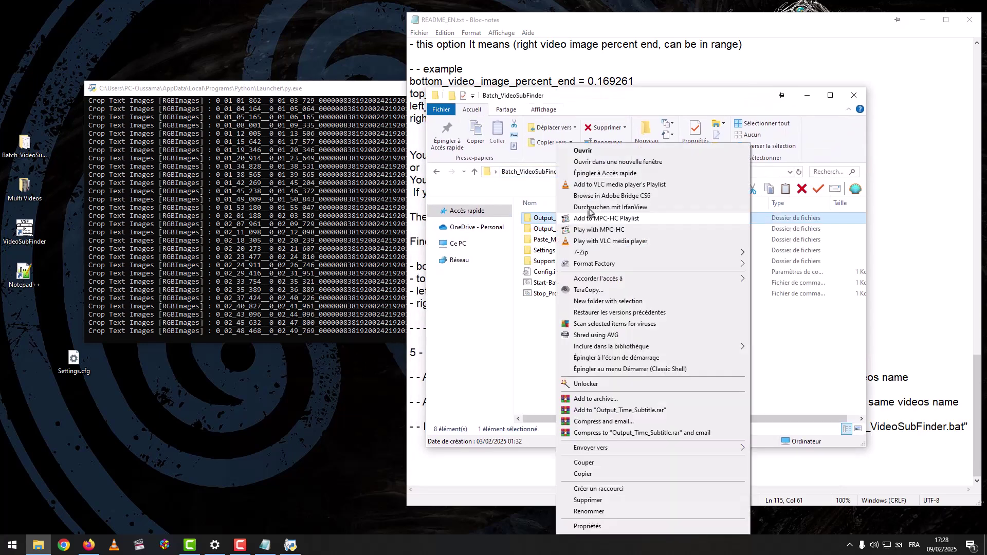
{"action": "left_click", "coordinate": [614, 162]}
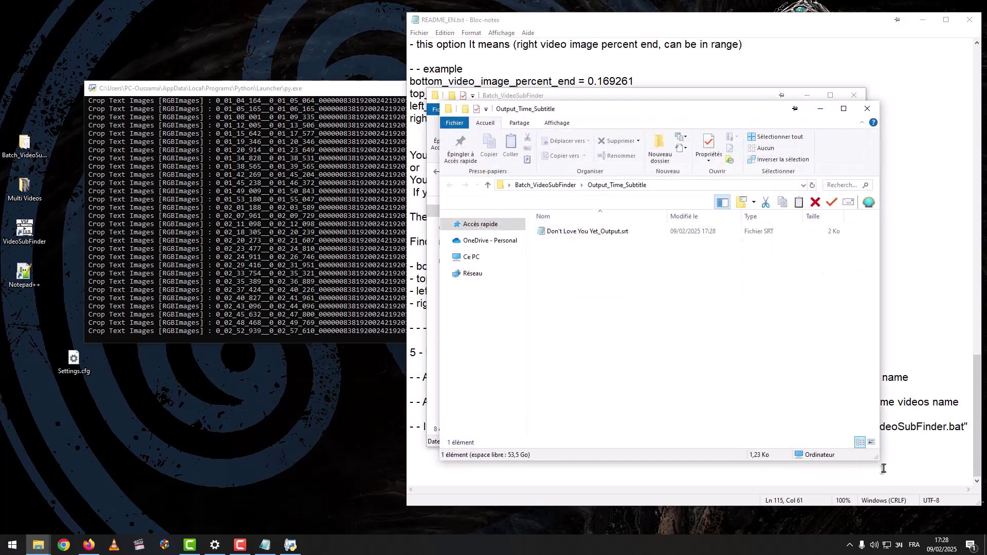
{"action": "left_click_drag", "start_coordinate": [876, 462], "coordinate": [759, 373]}
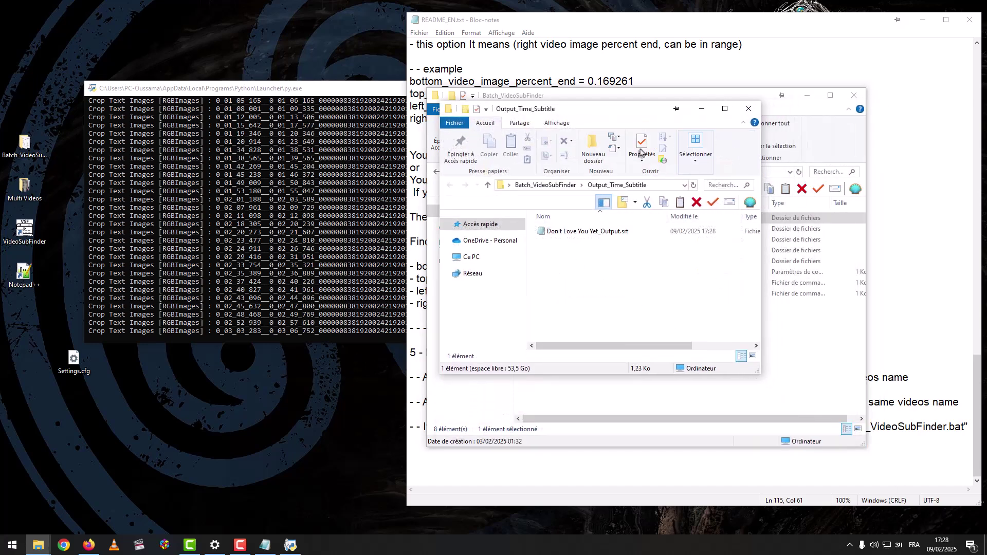
{"action": "left_click_drag", "start_coordinate": [613, 120], "coordinate": [665, 48]}
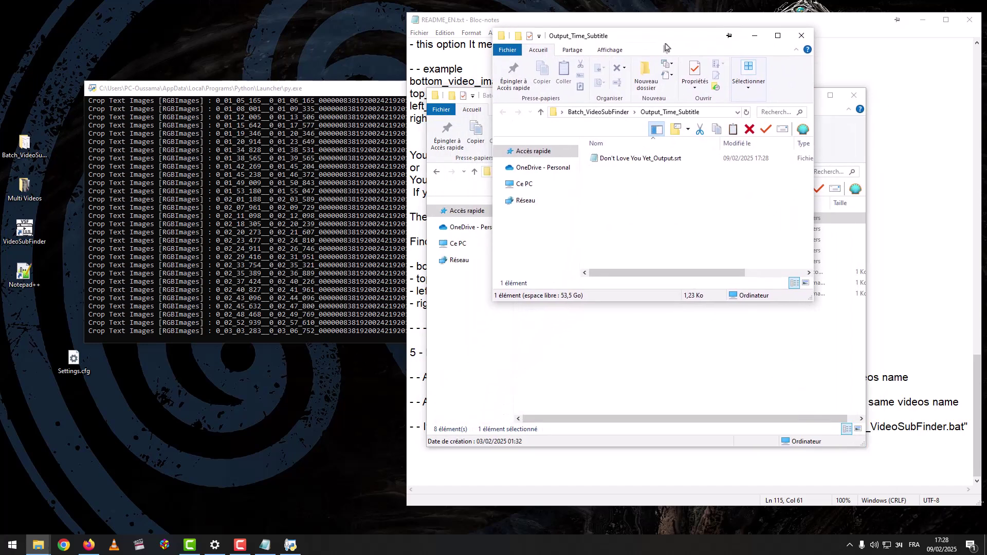
Show Output_Videos_Images in the main folder window, shrink it, and move it clear of the console
{"action": "left_click", "coordinate": [650, 335]}
{"action": "double_click", "coordinate": [591, 228]}
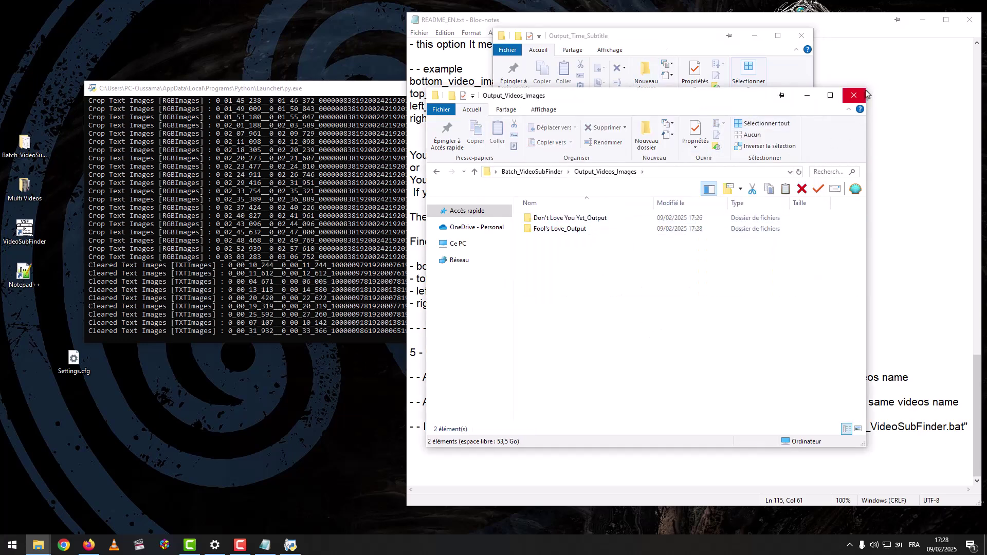
{"action": "left_click_drag", "start_coordinate": [868, 88], "coordinate": [800, 185]}
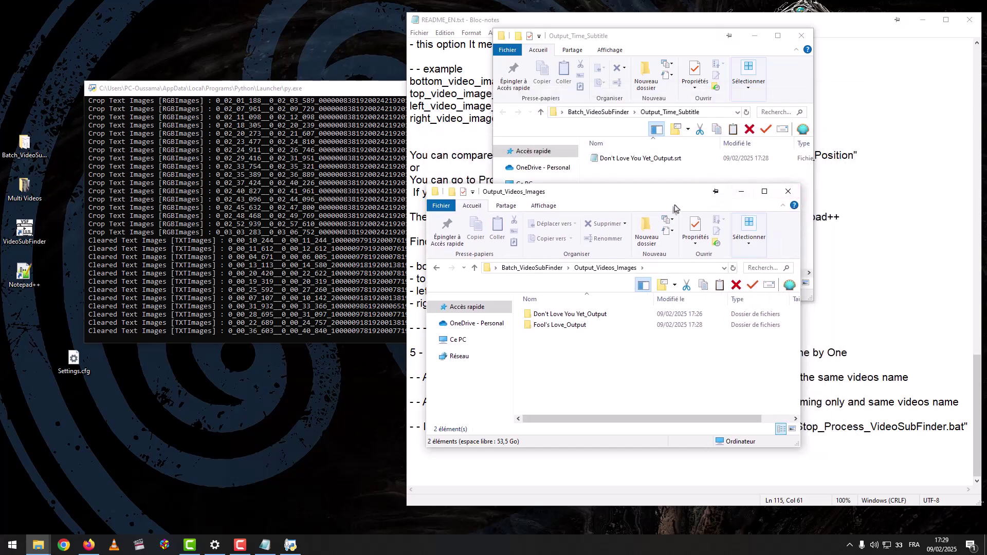
{"action": "left_click_drag", "start_coordinate": [675, 197], "coordinate": [750, 192]}
Shift and narrow the batch console, and lower the Output_Videos_Images window so the Output_Time_Subtitle file list stays uncovered
{"action": "left_click_drag", "start_coordinate": [366, 93], "coordinate": [328, 109]}
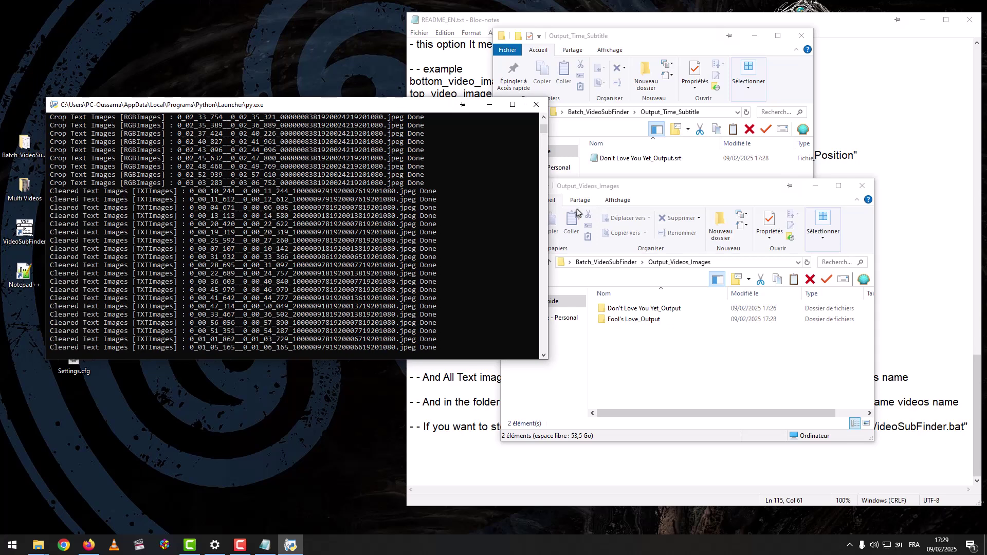
{"action": "left_click_drag", "start_coordinate": [551, 213], "coordinate": [477, 209]}
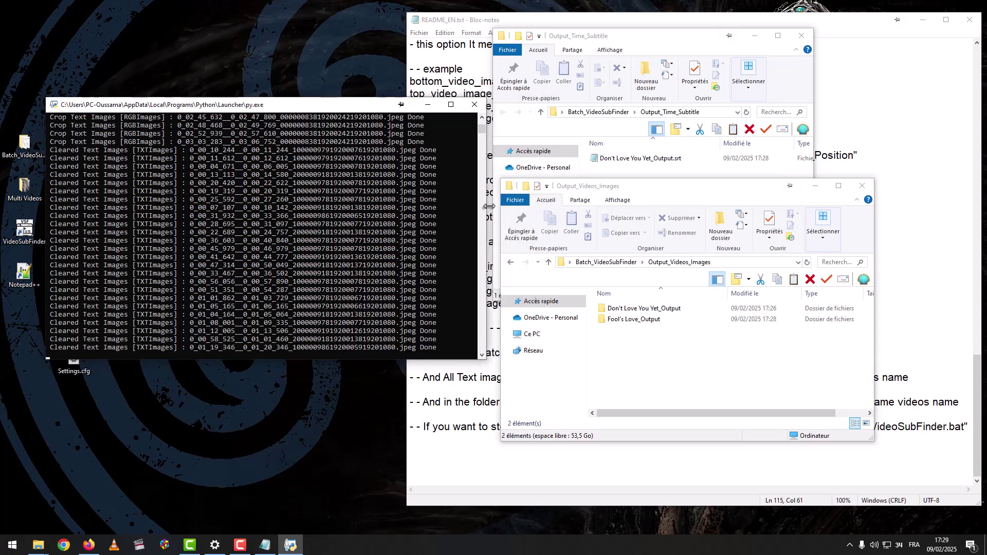
{"action": "left_click_drag", "start_coordinate": [651, 194], "coordinate": [635, 242]}
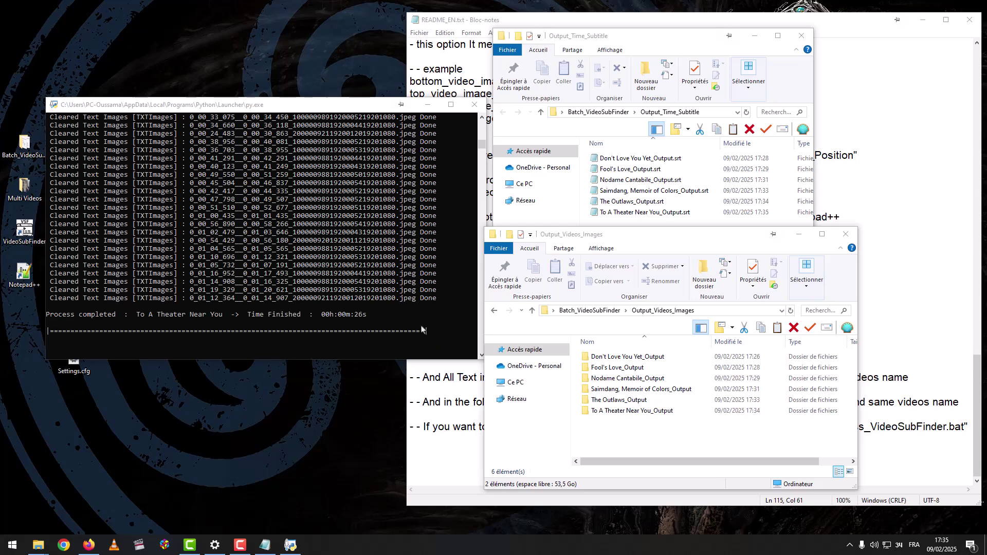
Open Paste_Multi_Videos_Here in a separate window over the console and compare its videos with the SRT files and image output folders
{"action": "left_click", "coordinate": [613, 443]}
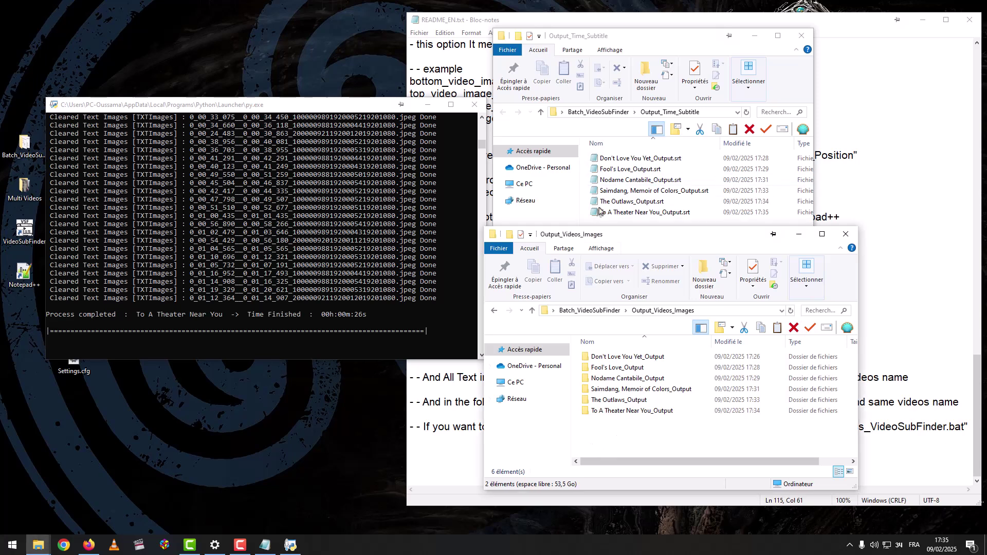
{"action": "left_click", "coordinate": [611, 114]}
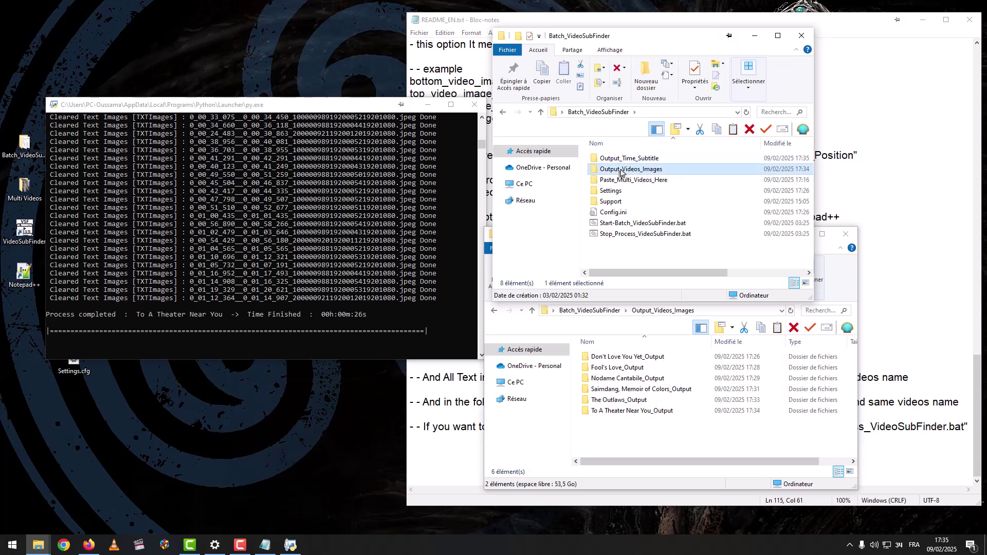
{"action": "right_click", "coordinate": [619, 170]}
{"action": "right_click", "coordinate": [614, 180]}
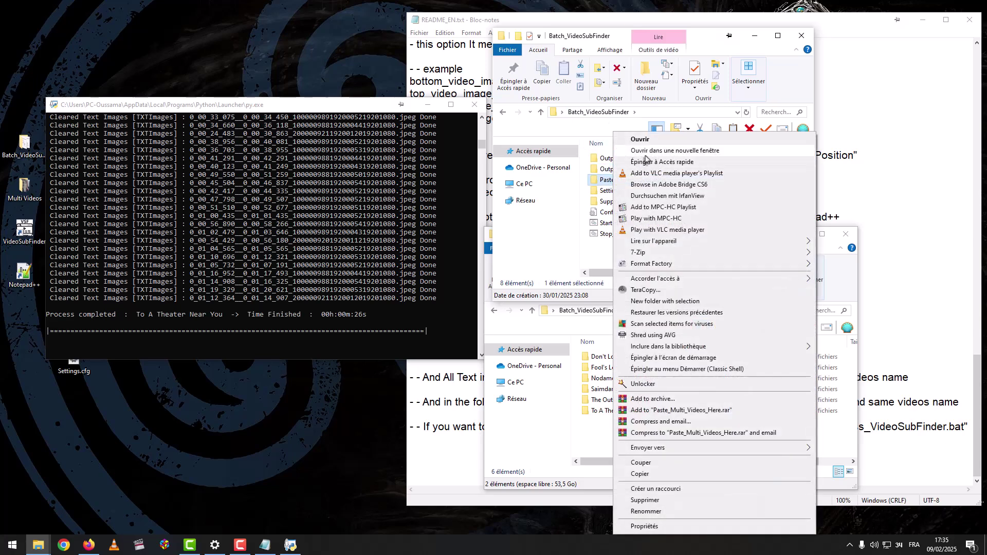
{"action": "left_click", "coordinate": [632, 160]}
{"action": "left_click_drag", "start_coordinate": [660, 250], "coordinate": [278, 88]}
{"action": "double_click", "coordinate": [629, 158]}
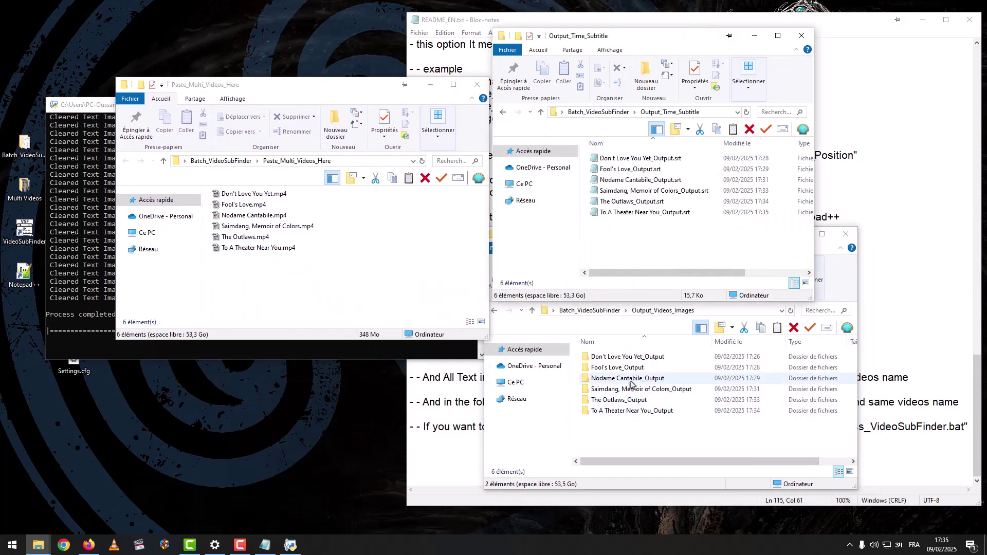
{"action": "left_click", "coordinate": [631, 445]}
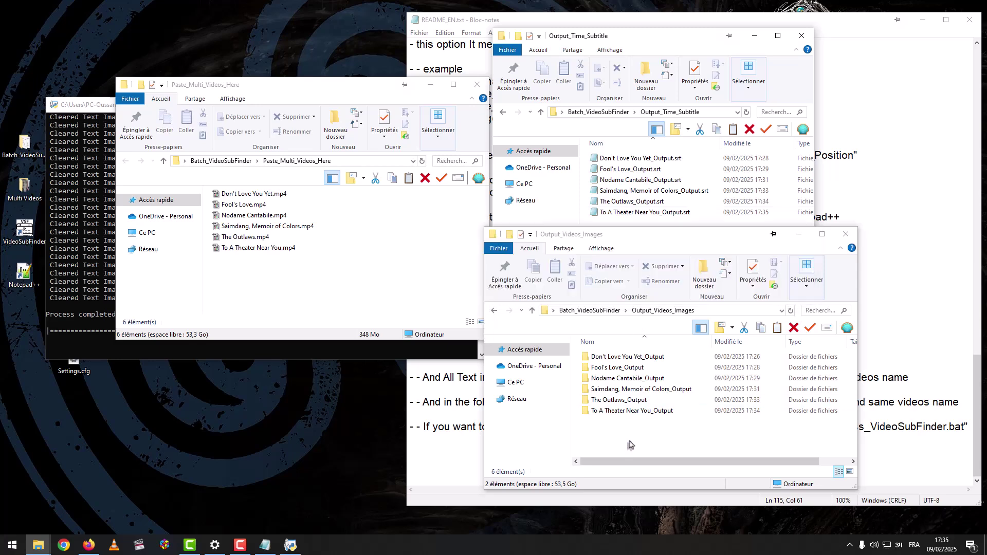
Close the extra folder windows and the console, then return to Batch_VideoSubFinder and move its window beside the README
{"action": "left_click", "coordinate": [845, 234]}
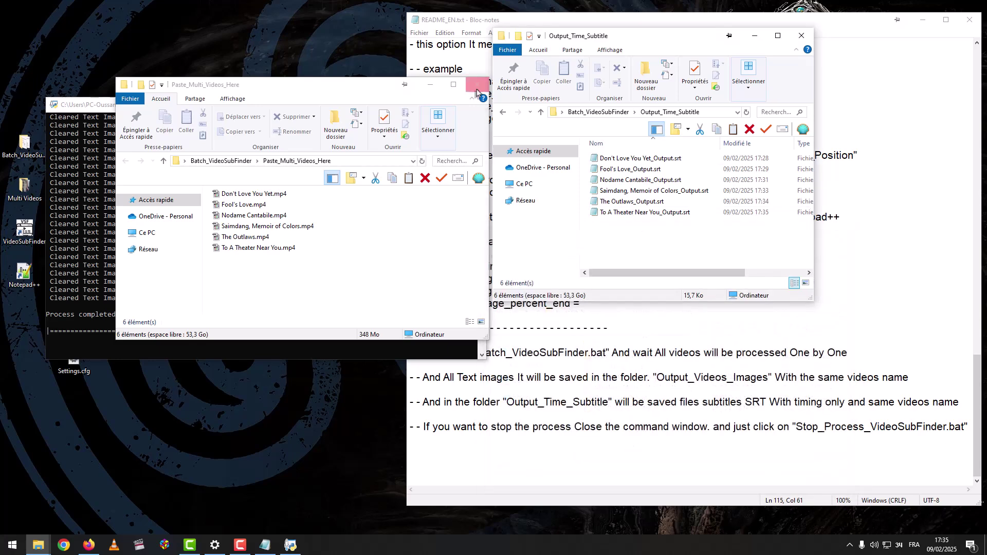
{"action": "left_click", "coordinate": [477, 85]}
{"action": "left_click", "coordinate": [597, 112]}
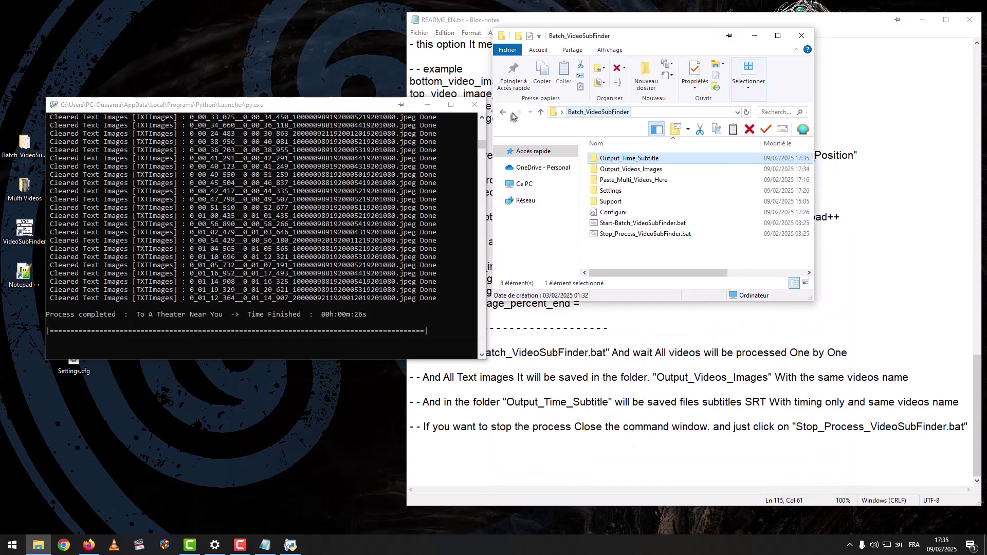
{"action": "left_click", "coordinate": [484, 107]}
{"action": "left_click_drag", "start_coordinate": [661, 42], "coordinate": [257, 45]}
{"action": "left_click", "coordinate": [608, 327]}
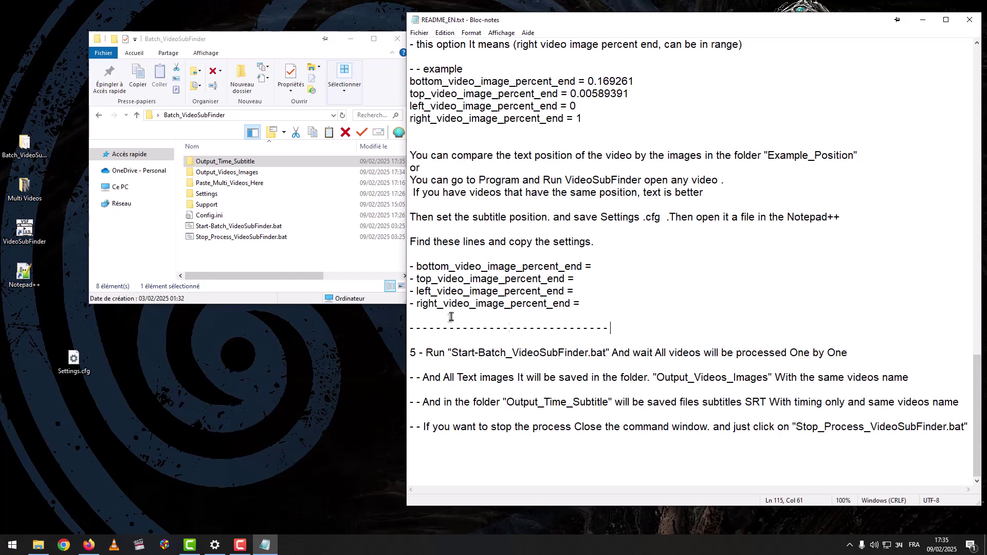
Run Start-Batch_VideoSubFinder.bat again and move the folder window clear of the new console
{"action": "left_click", "coordinate": [273, 257]}
{"action": "left_click", "coordinate": [221, 227]}
{"action": "double_click", "coordinate": [221, 227]}
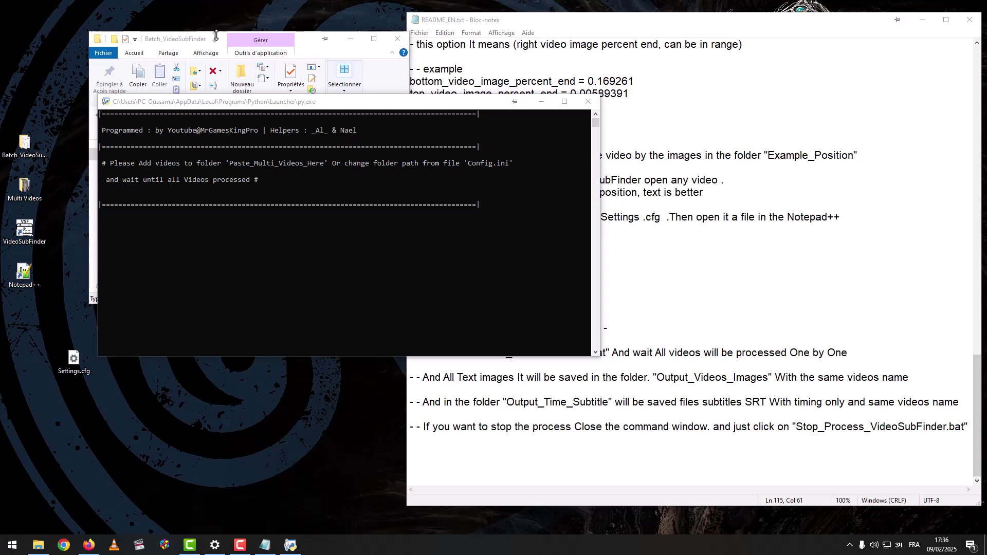
{"action": "left_click_drag", "start_coordinate": [217, 41], "coordinate": [711, 214]}
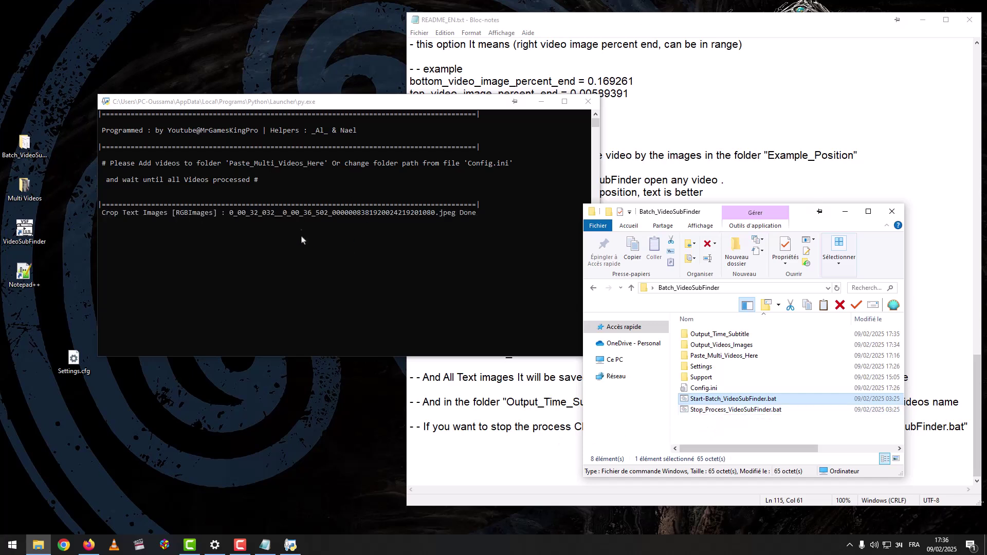
Stop the running batch with Stop_Process_VideoSubFinder.bat, close the Batch_VideoSubFinder folder, and move the README window aside
{"action": "double_click", "coordinate": [711, 411]}
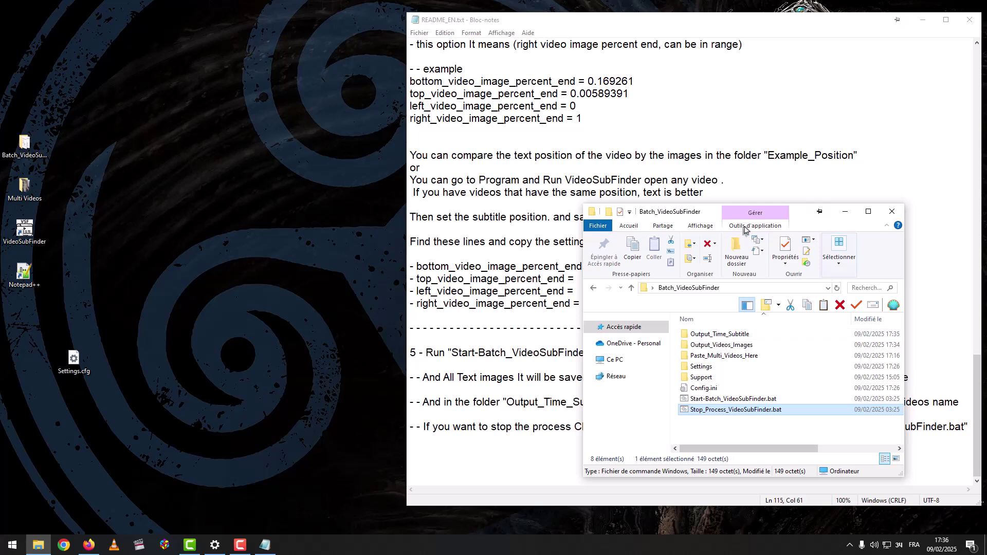
{"action": "left_click_drag", "start_coordinate": [798, 215], "coordinate": [336, 97]}
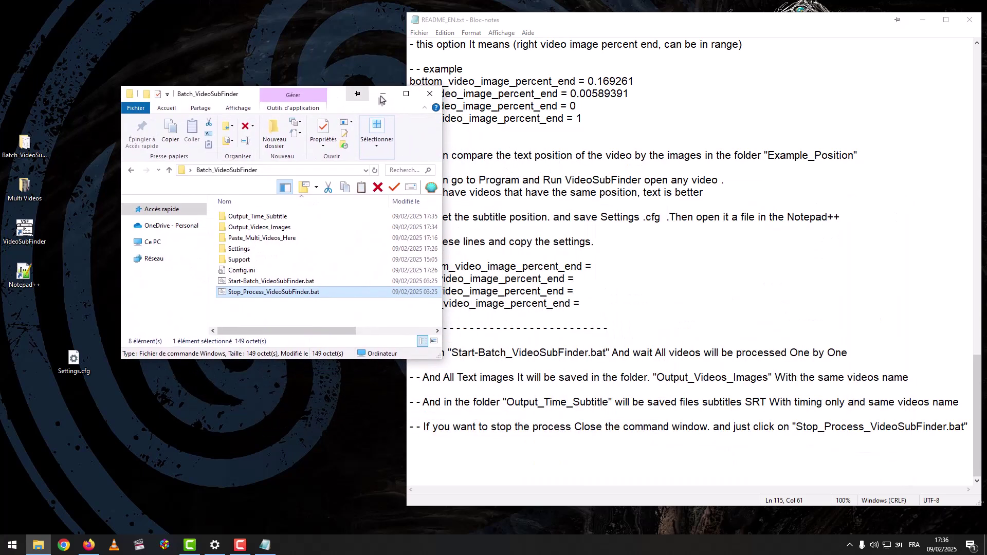
{"action": "left_click", "coordinate": [430, 94]}
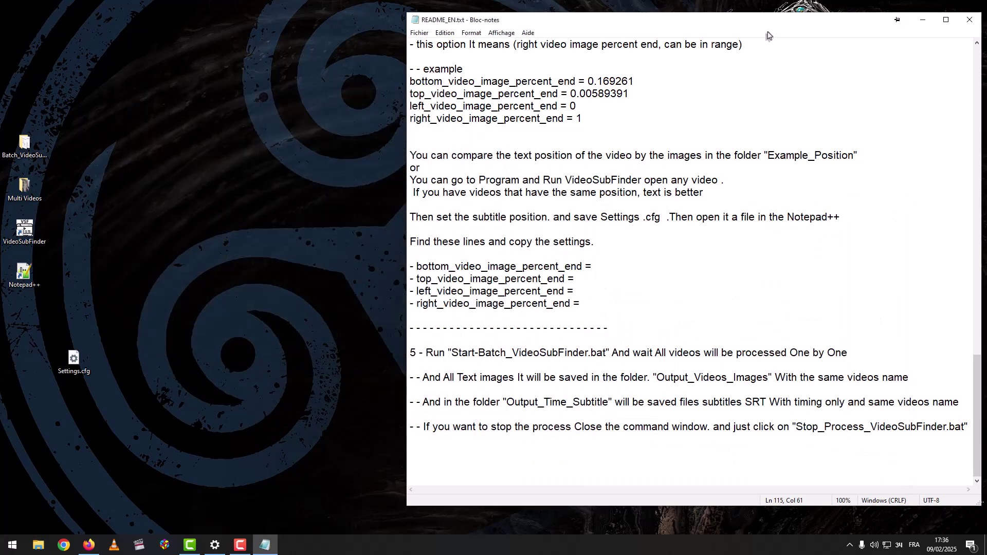
{"action": "left_click_drag", "start_coordinate": [758, 28], "coordinate": [510, 18]}
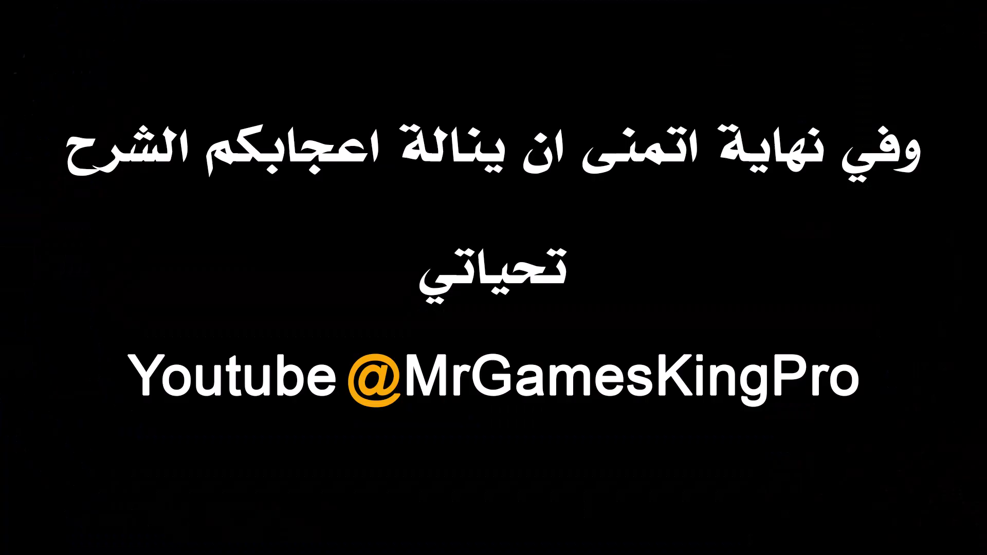